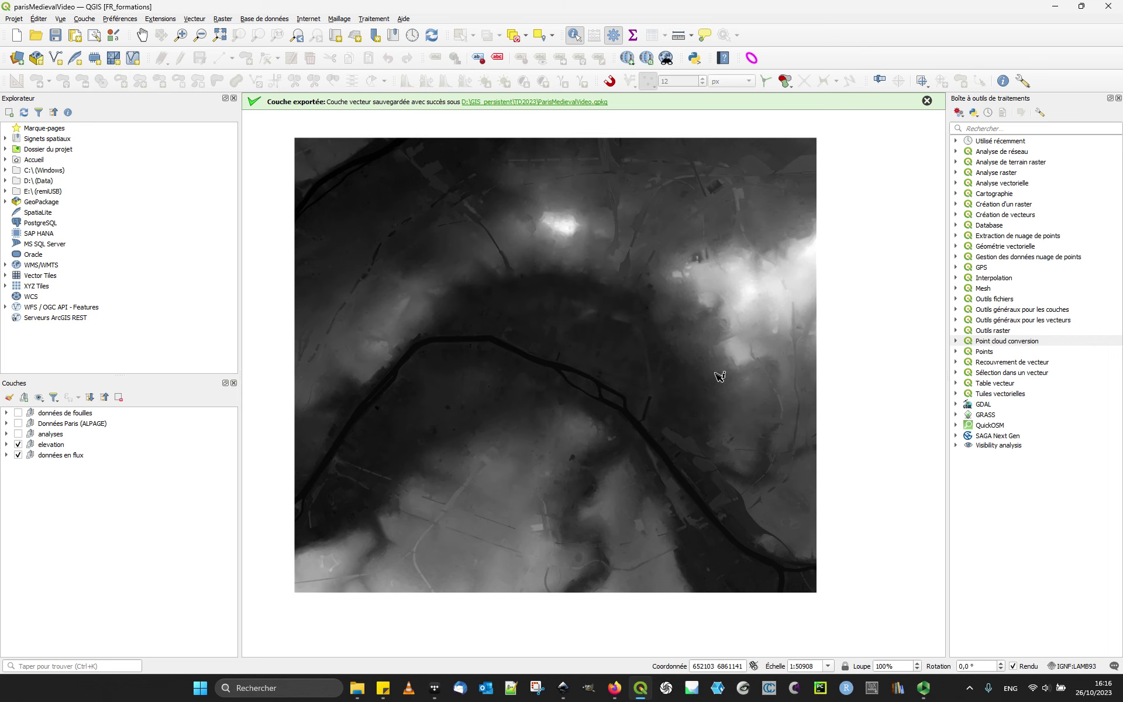
Look up the Visibility Analysis plugin in the extension manager using the search term "visibi" and view its description.
left_click_drag(610, 345, 626, 368)
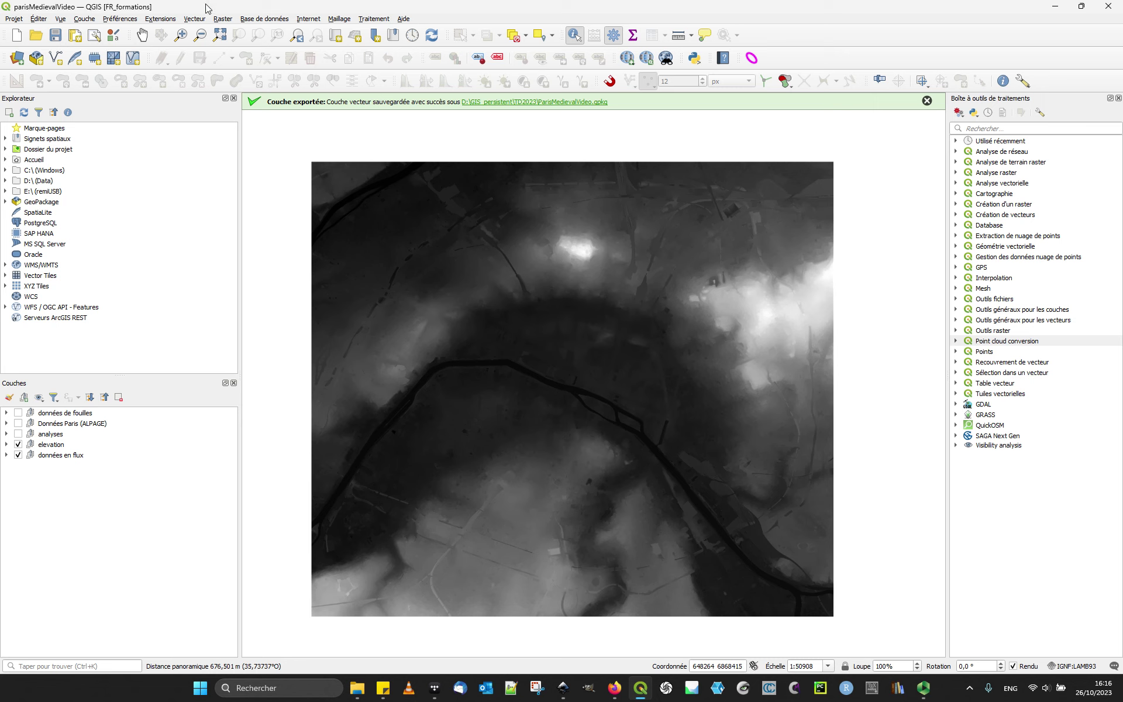
left_click(171, 21)
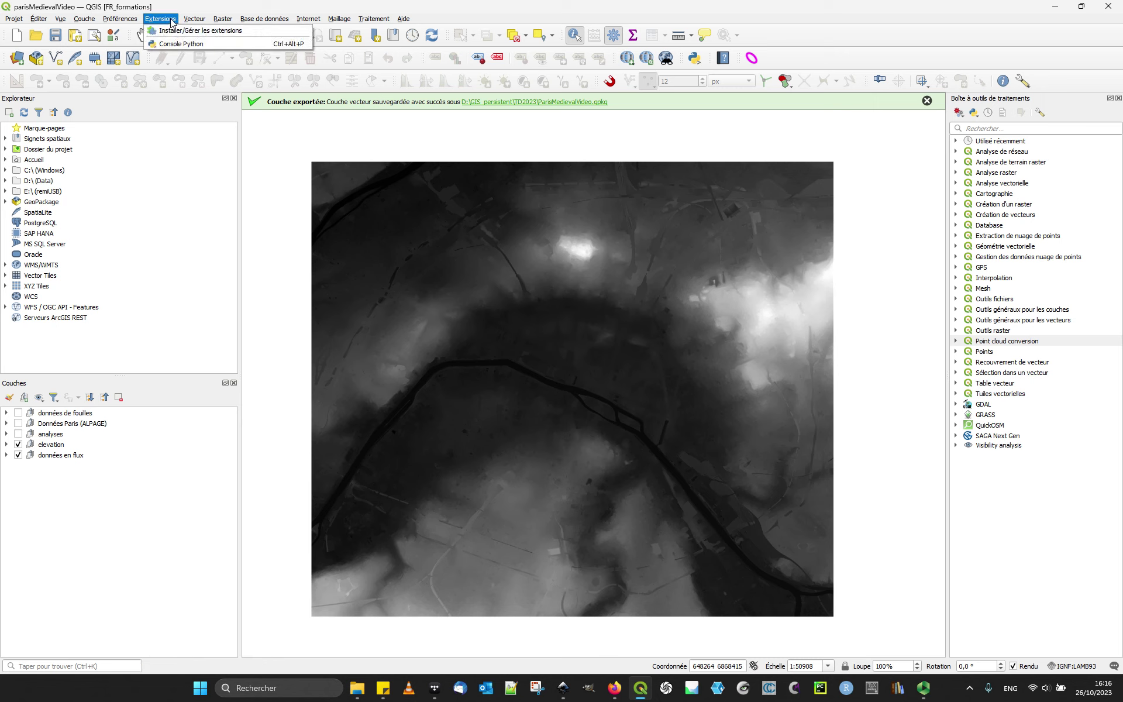
left_click(174, 36)
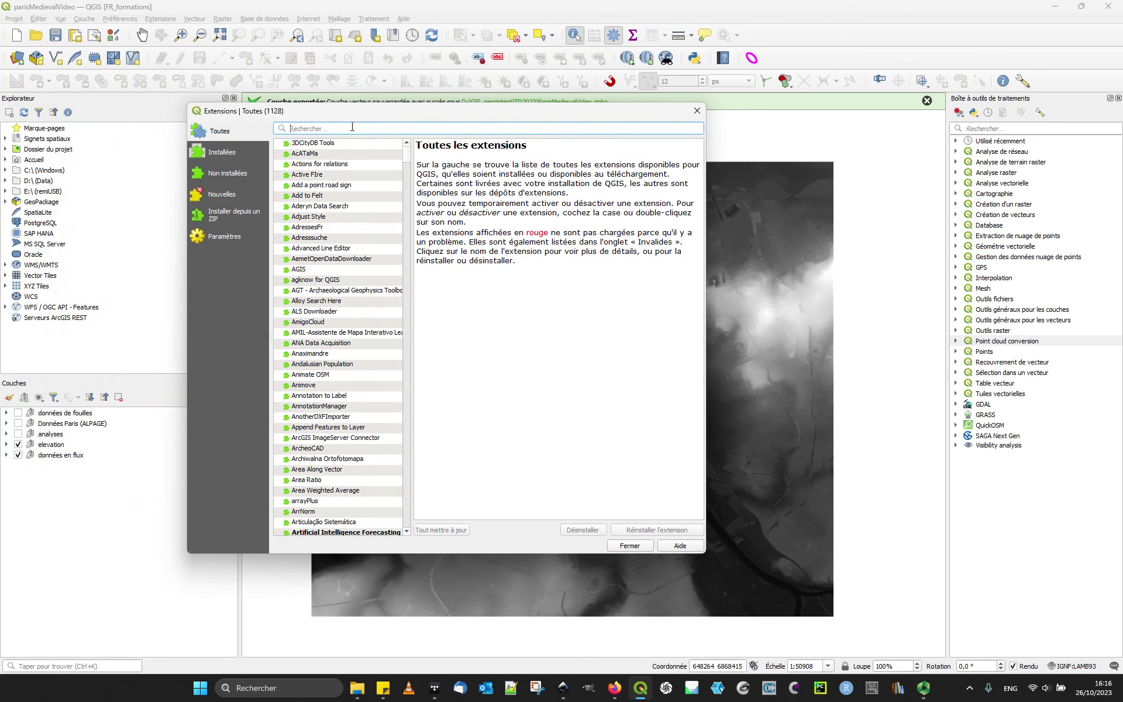
type("visibi")
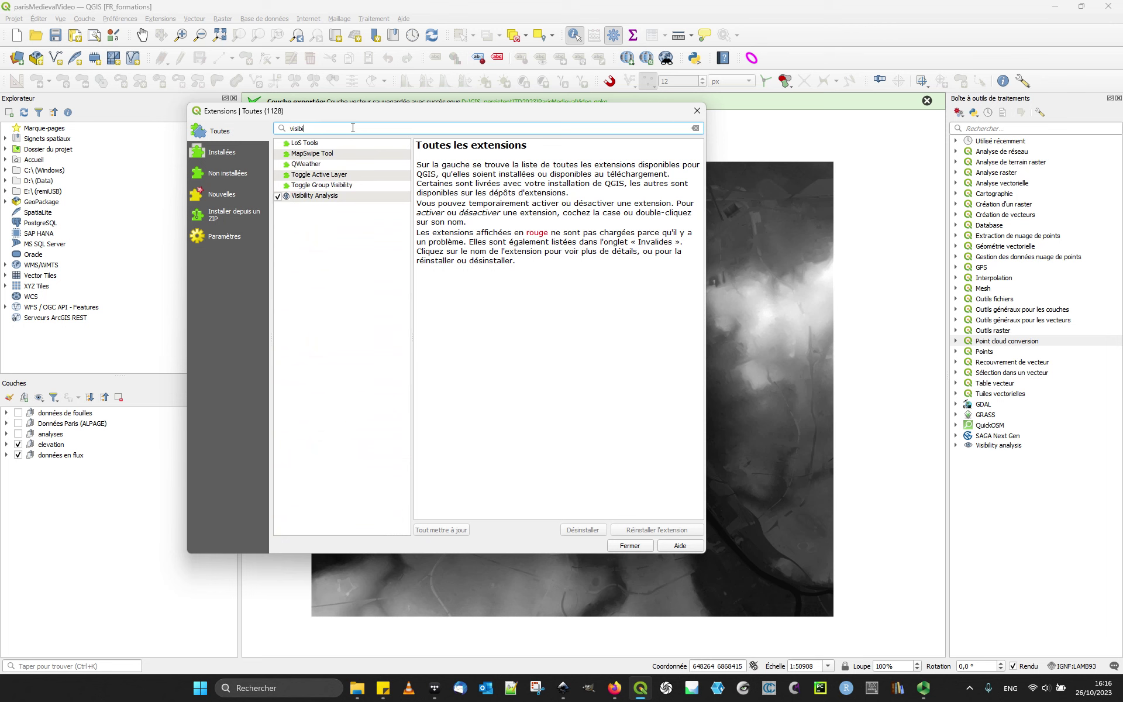
left_click(329, 196)
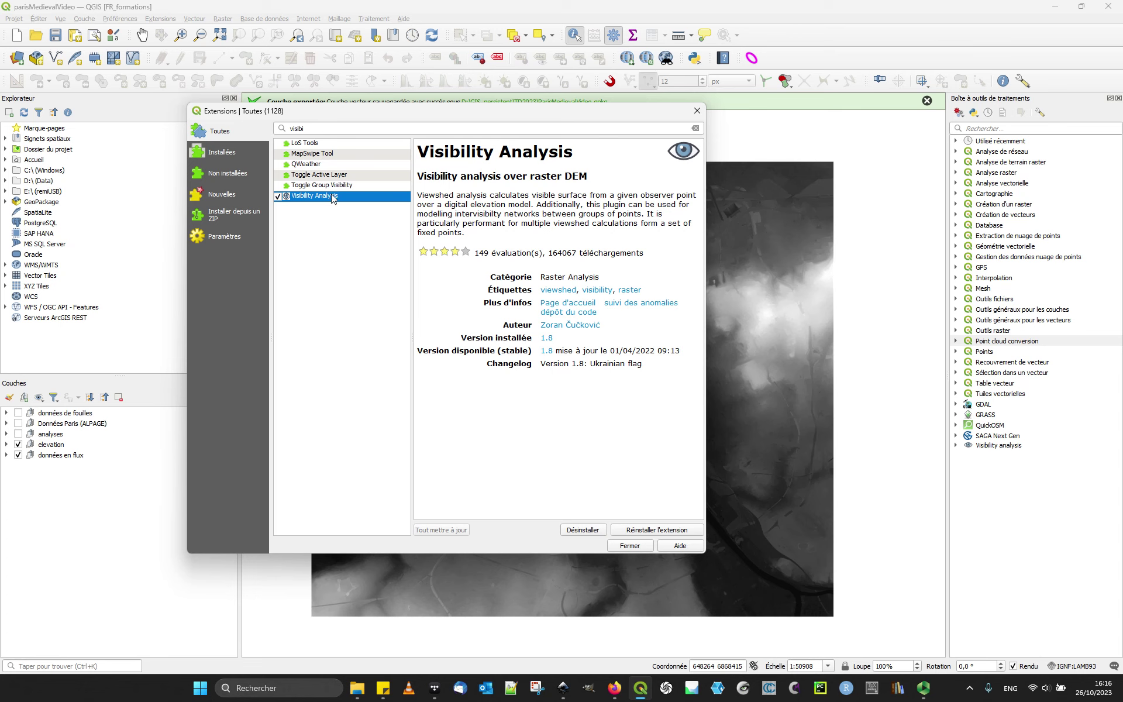
left_click(627, 547)
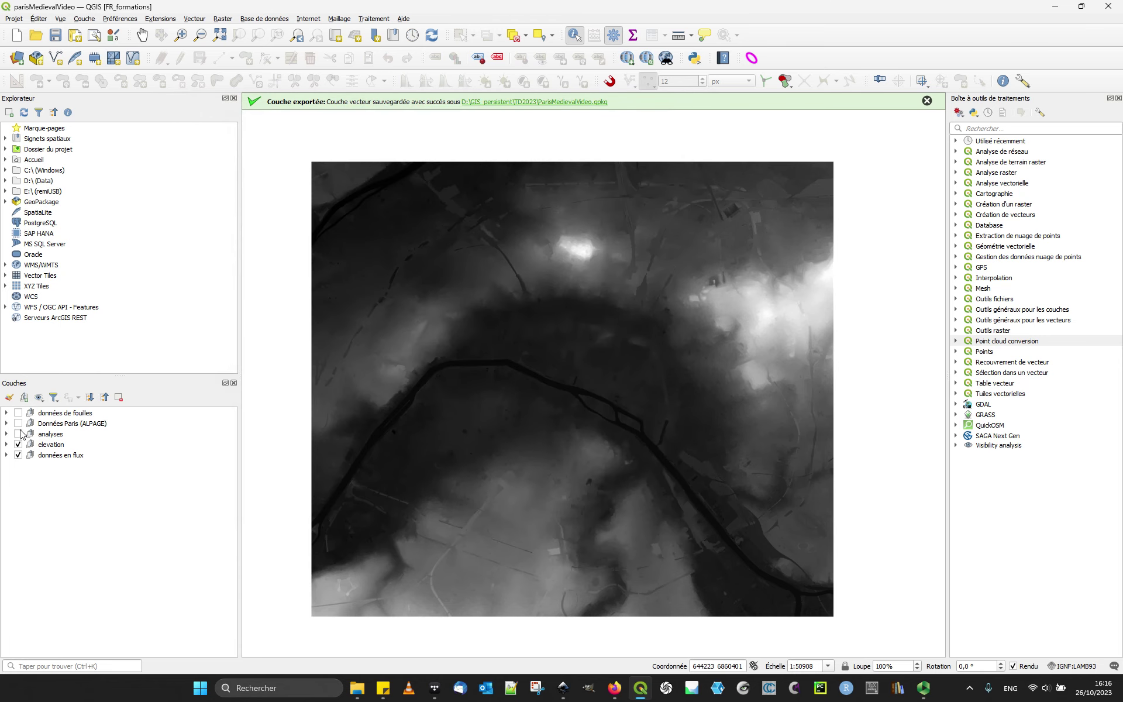
Expand the two upper layer groups, show the Tours_portes_13e_17e layer and hide Carte_archeologique_bord_de_seine.
left_click(7, 423)
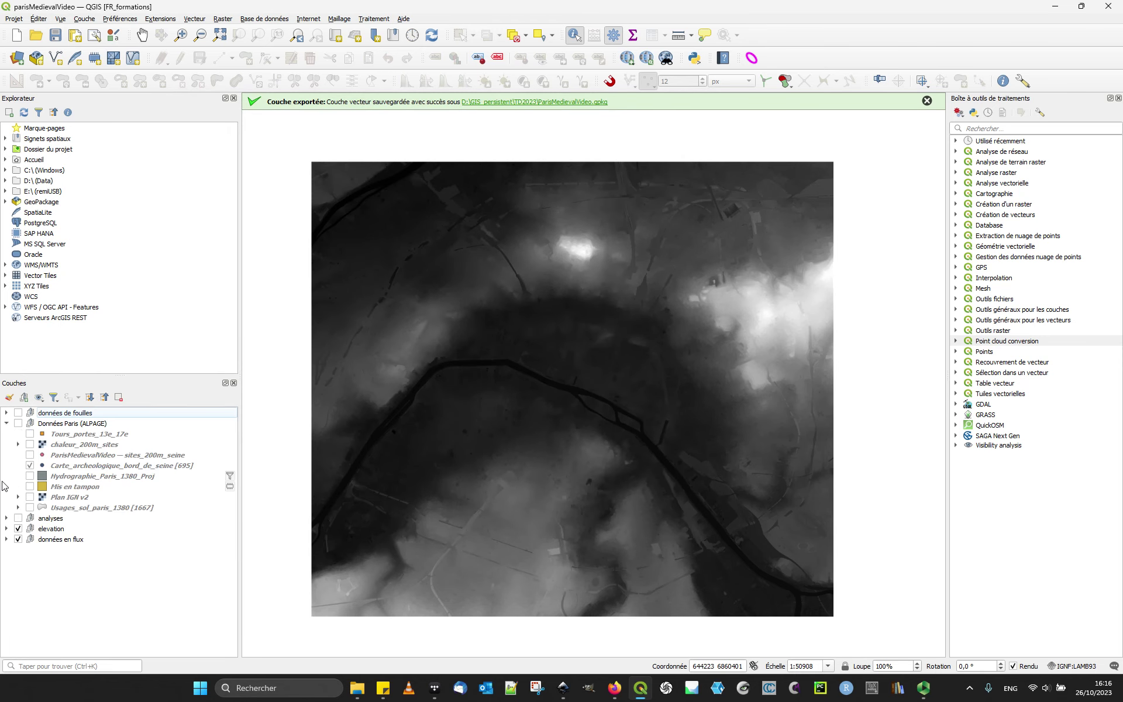
left_click(6, 413)
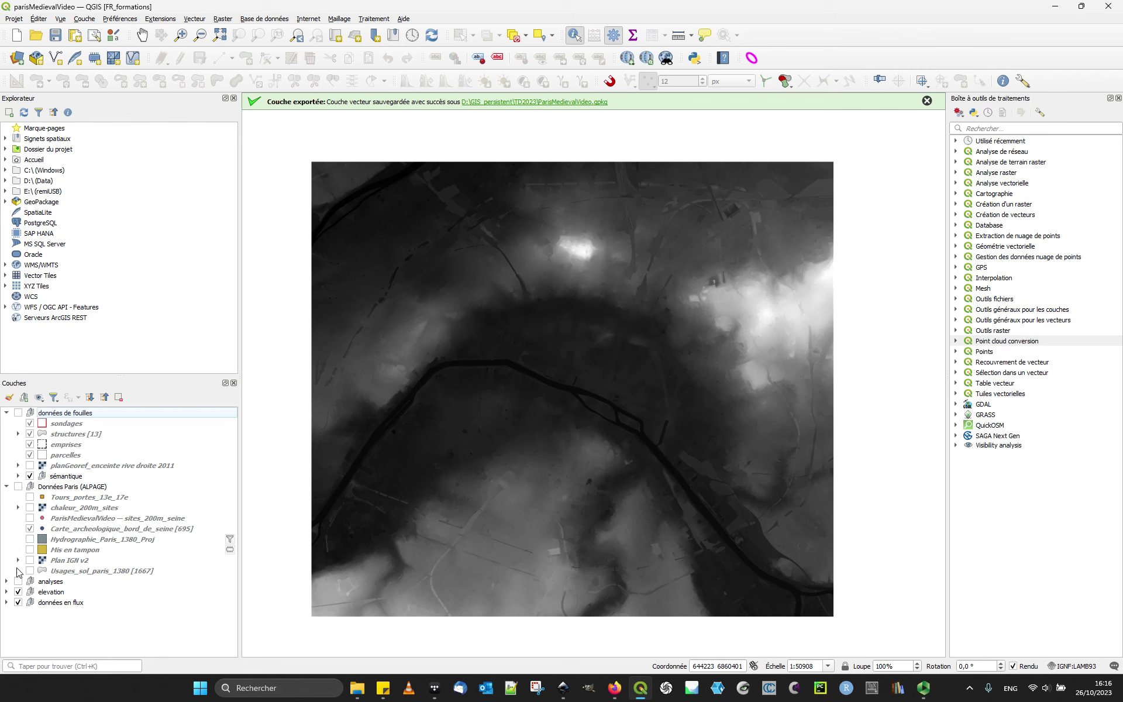
left_click(44, 498)
left_click(30, 497)
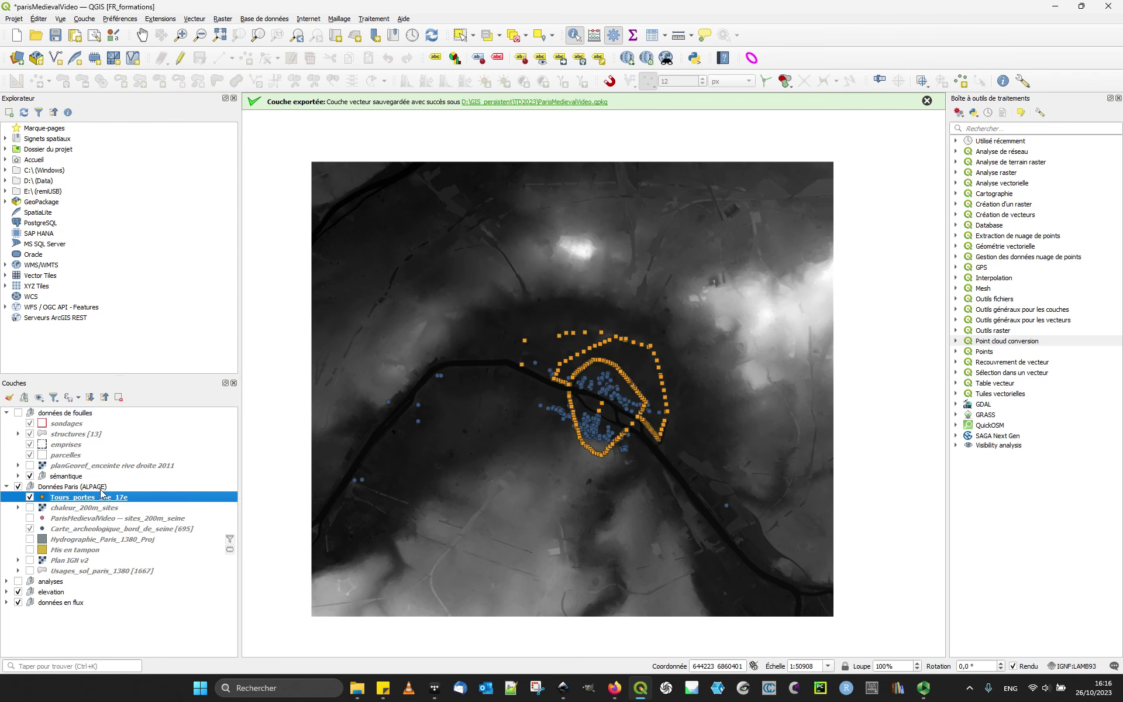
left_click(29, 529)
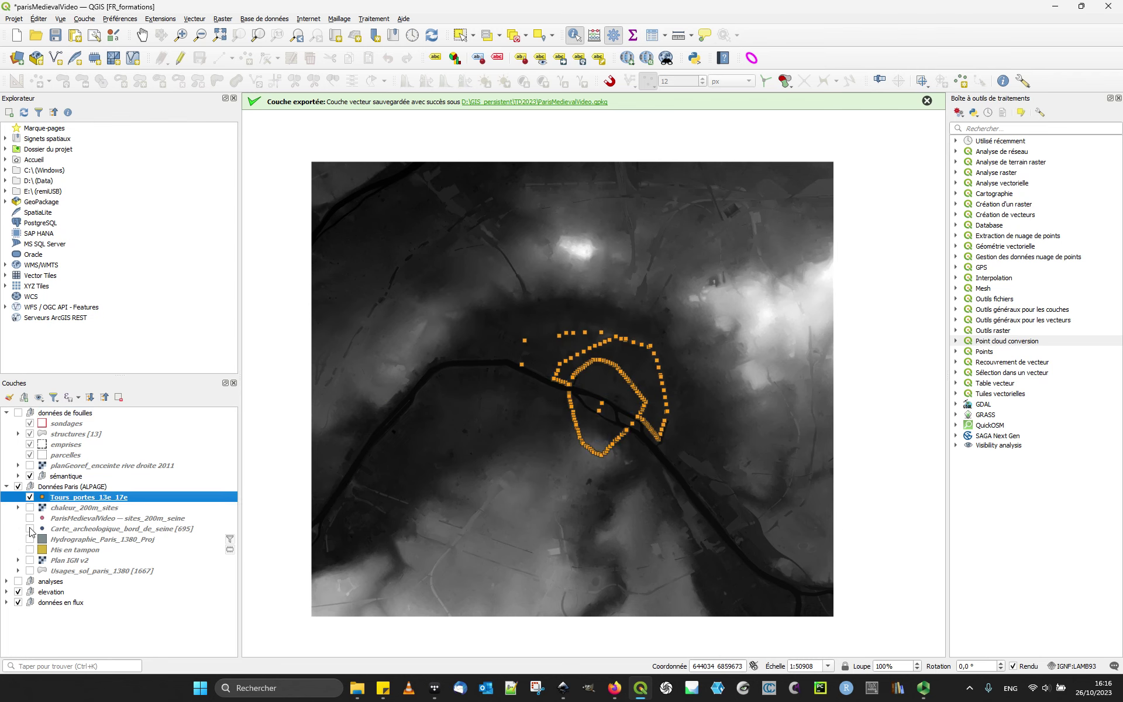
Examine the tower and gate points on the elevation map, together with the river and the surrounding high ground.
scroll(579, 422, "up", 1)
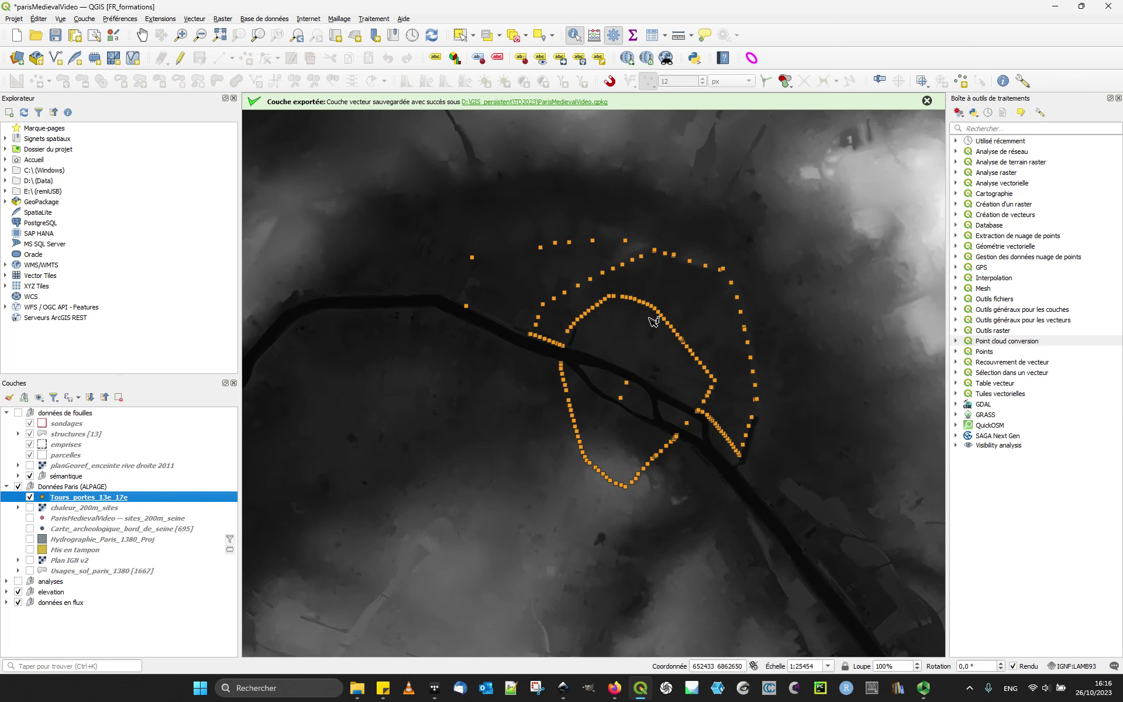
left_click_drag(734, 445, 539, 476)
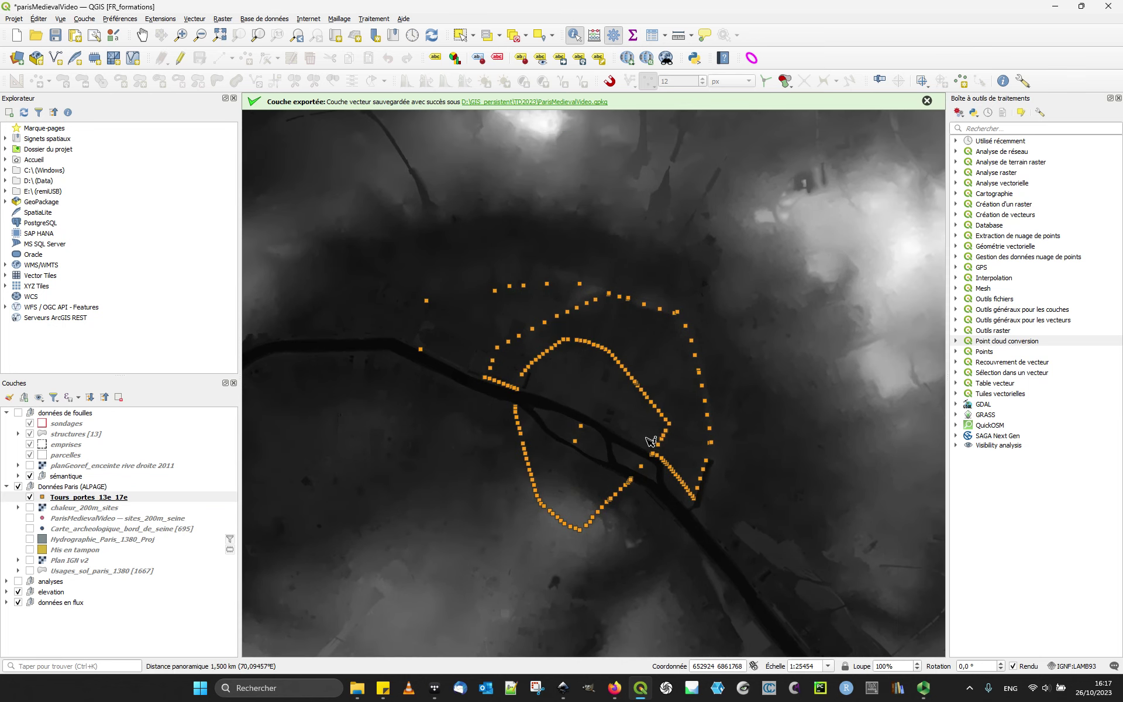
scroll(651, 441, "down", 1)
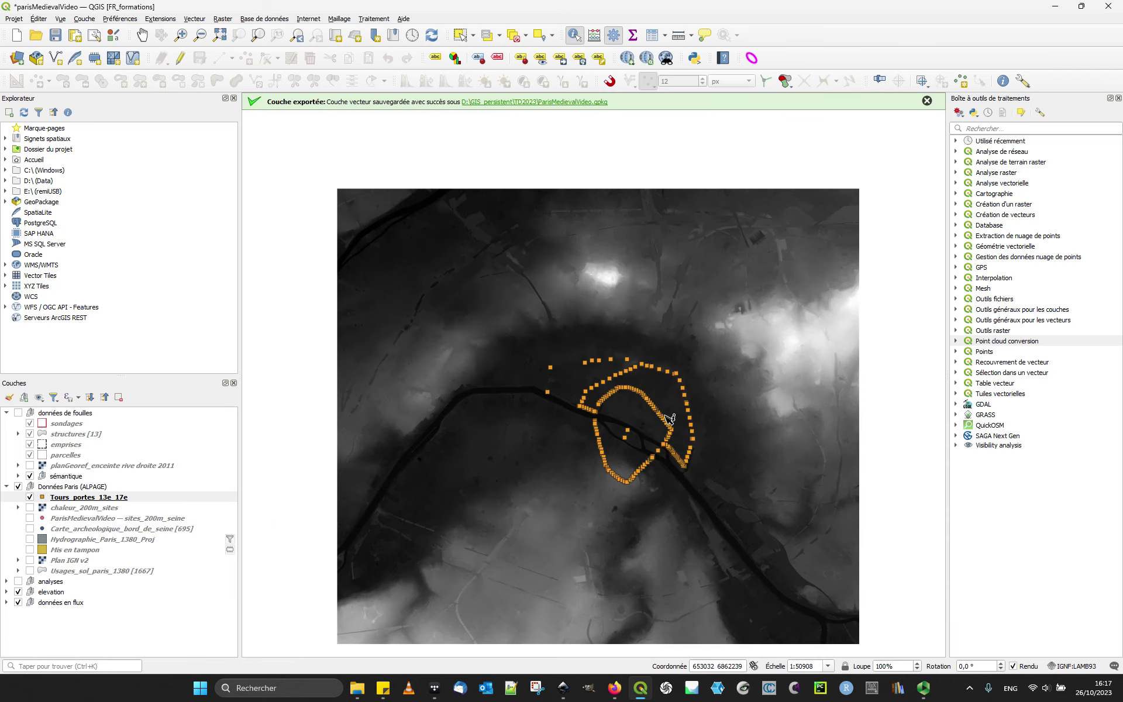
scroll(666, 423, "up", 1)
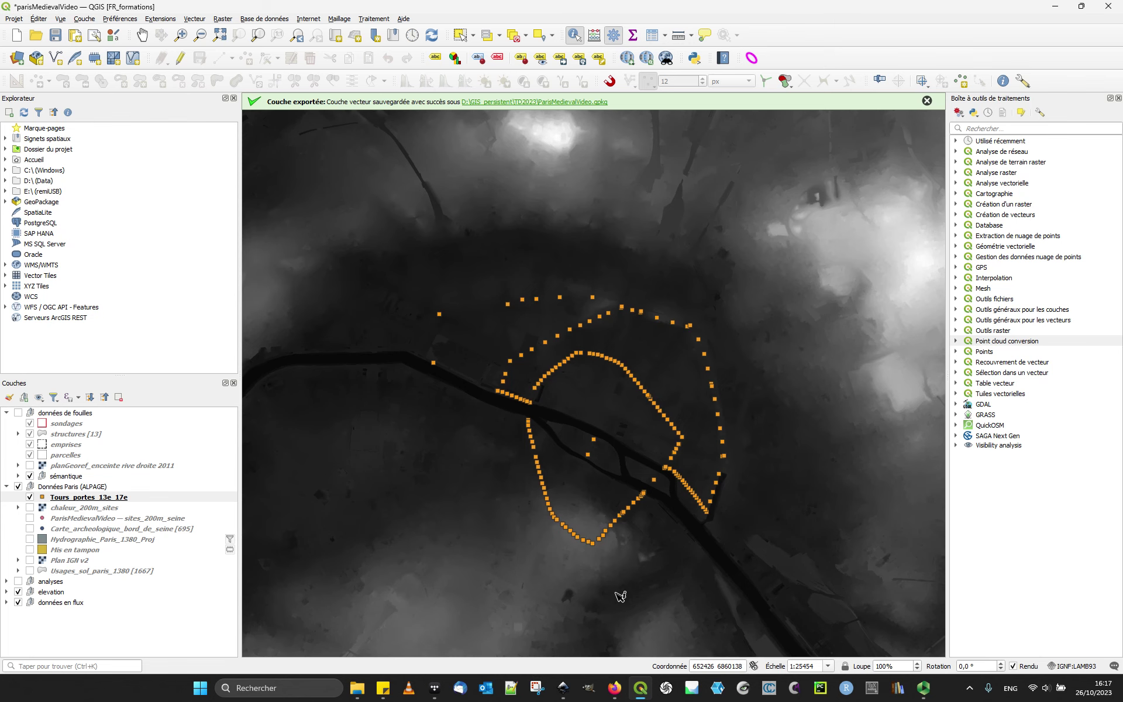
left_click_drag(664, 572, 612, 559)
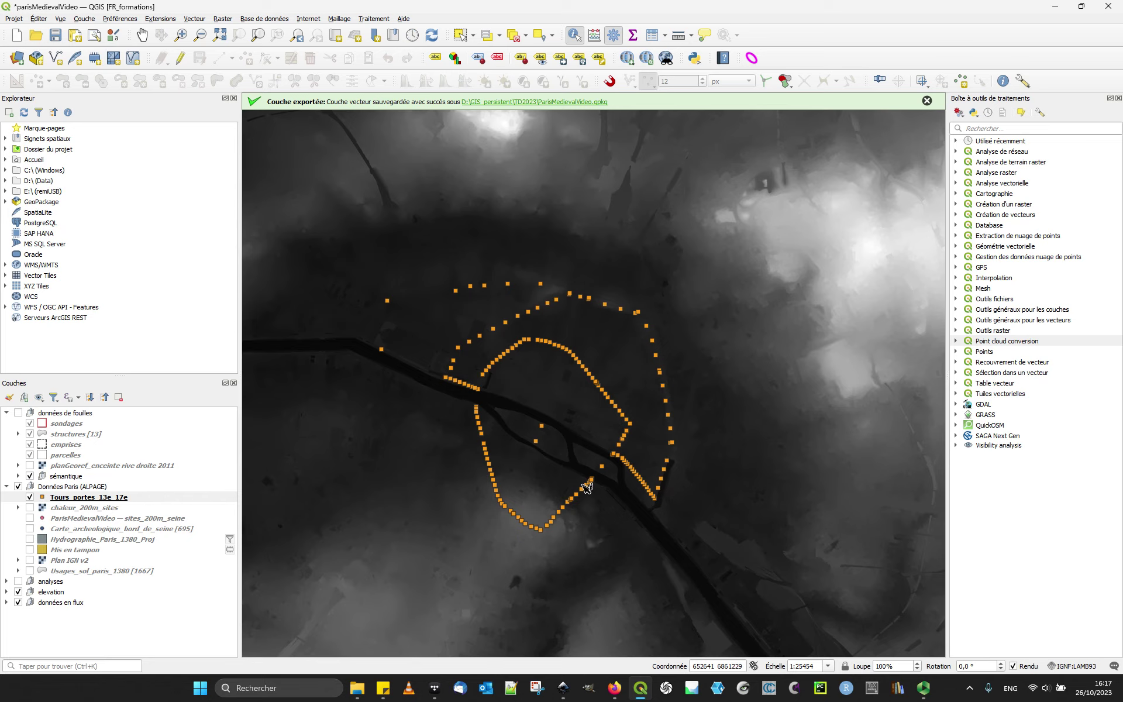
left_click_drag(469, 366, 585, 472)
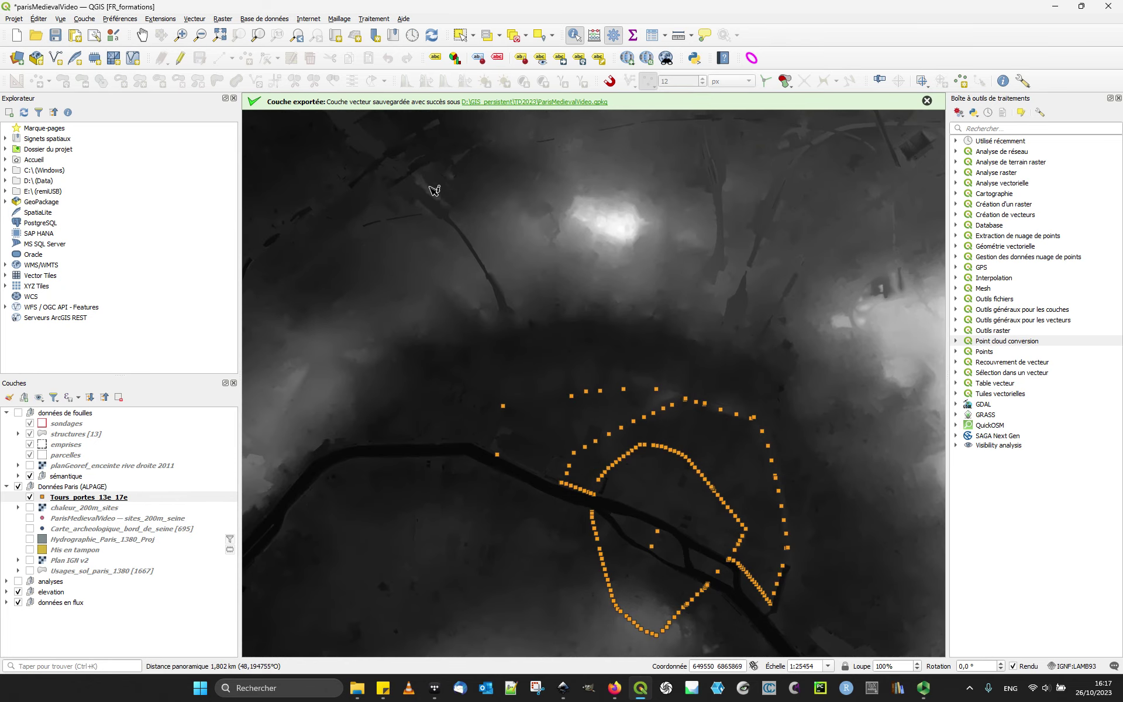
scroll(491, 288, "up", 1)
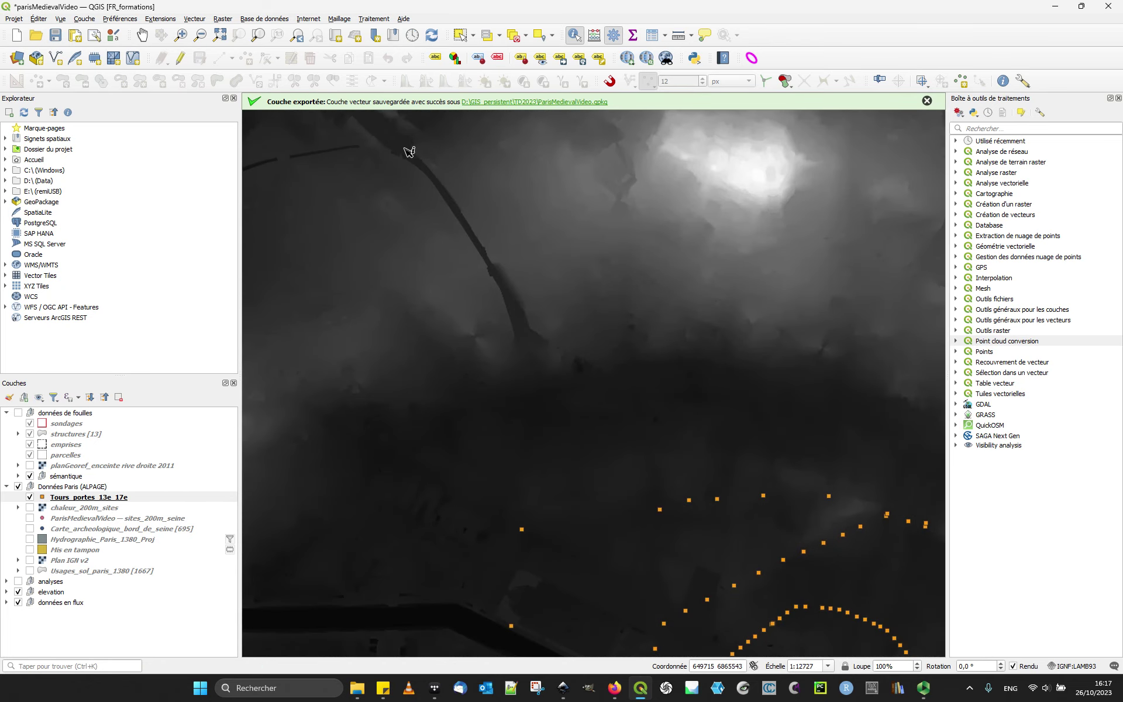
scroll(455, 245, "down", 1)
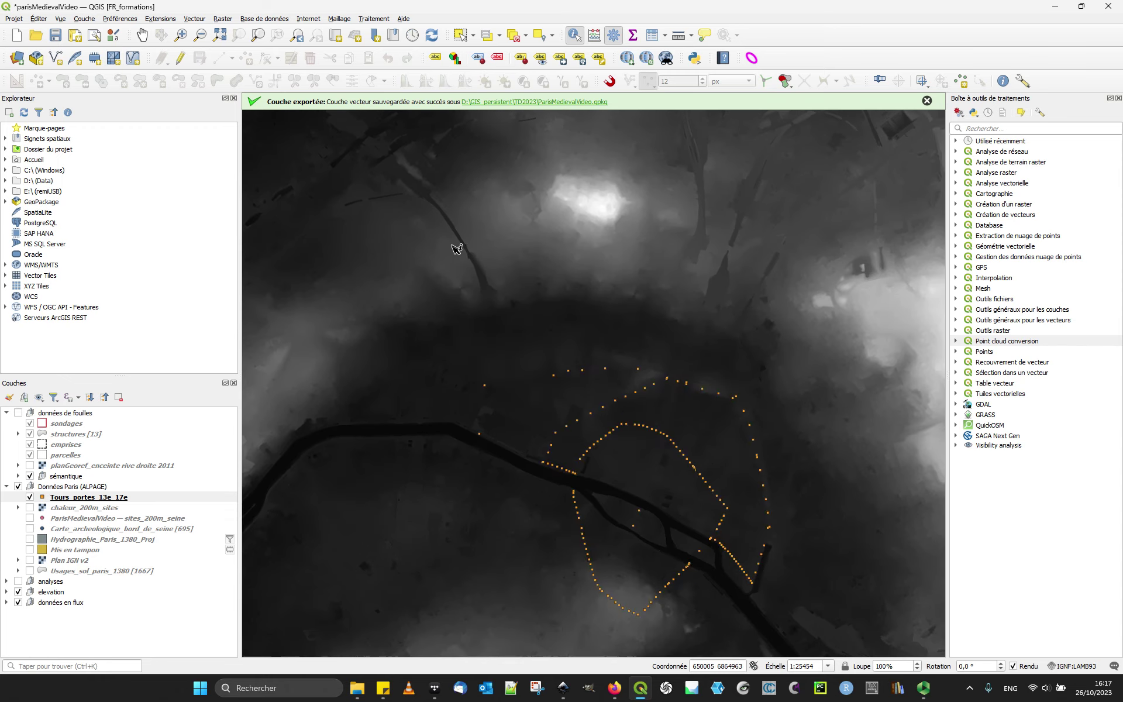
left_click_drag(560, 373, 442, 275)
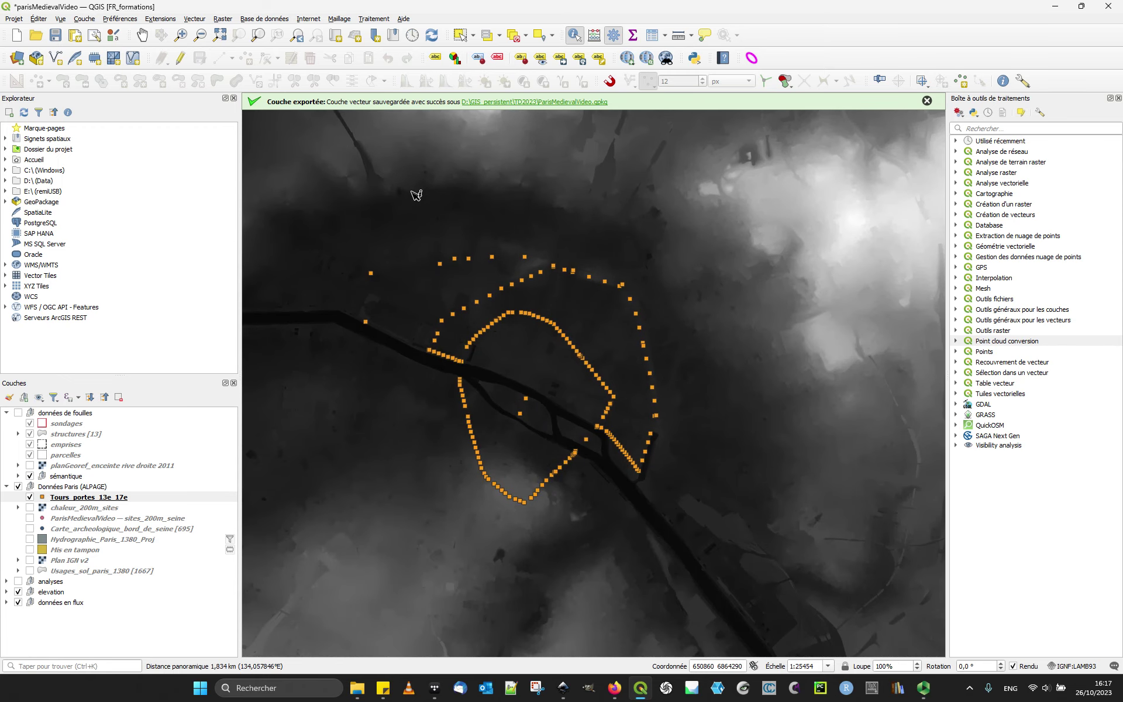
left_click_drag(636, 243, 555, 330)
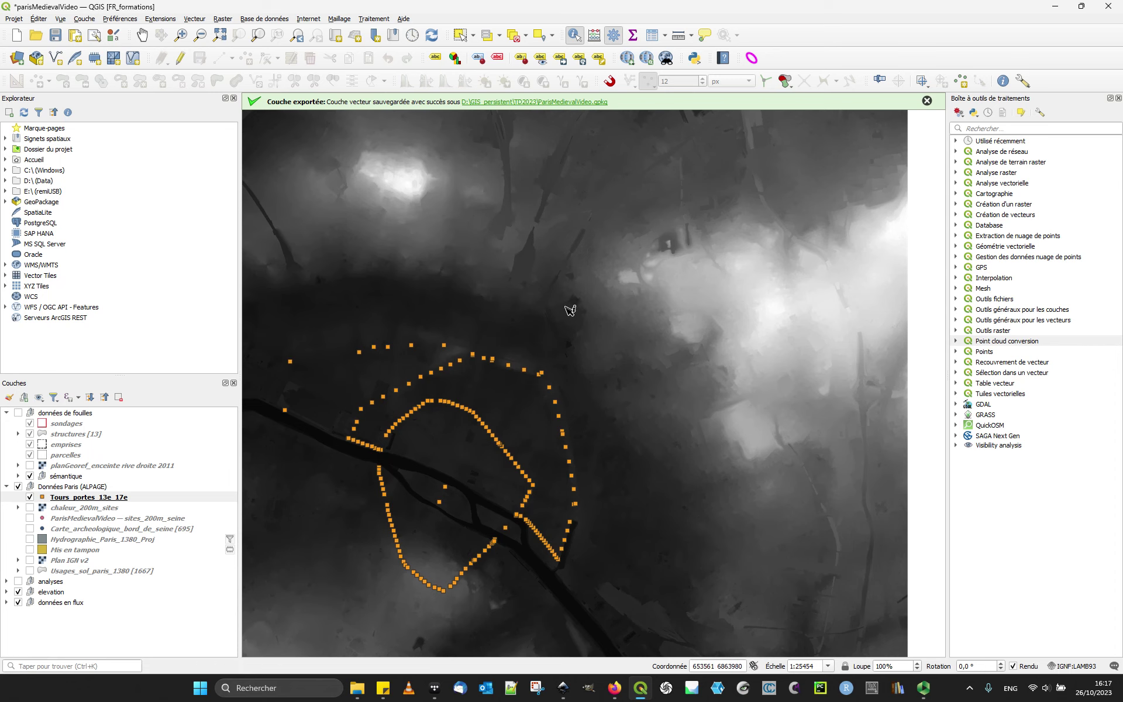
left_click_drag(489, 362, 513, 281)
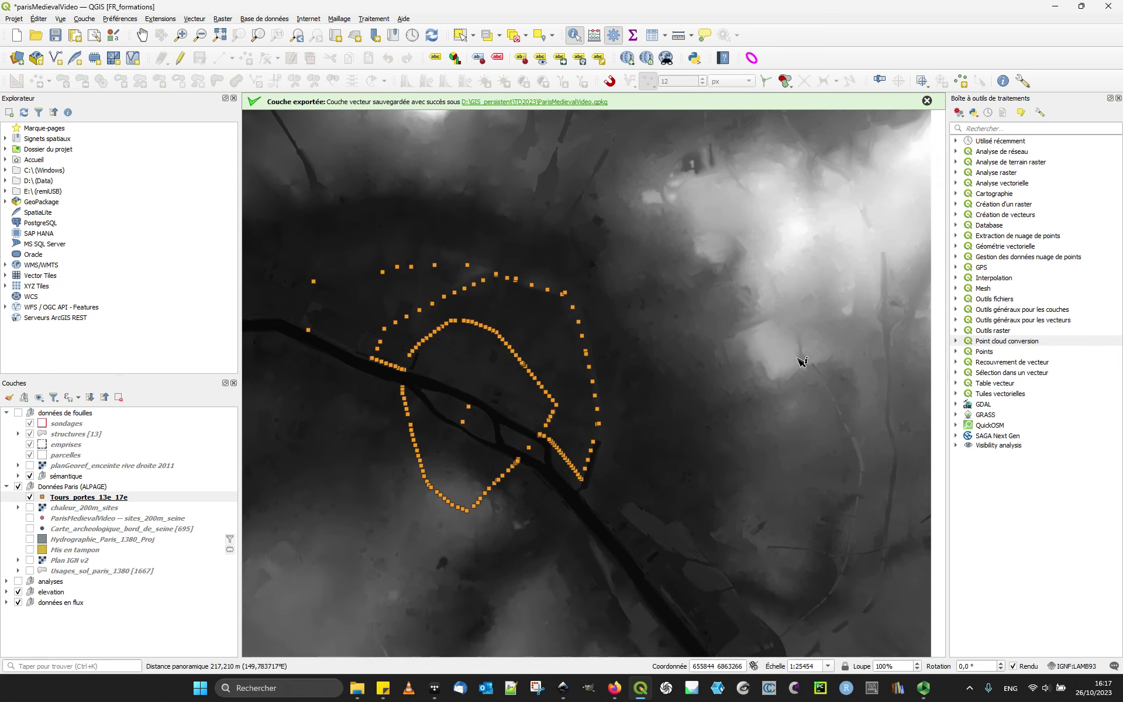
left_click_drag(767, 361, 827, 420)
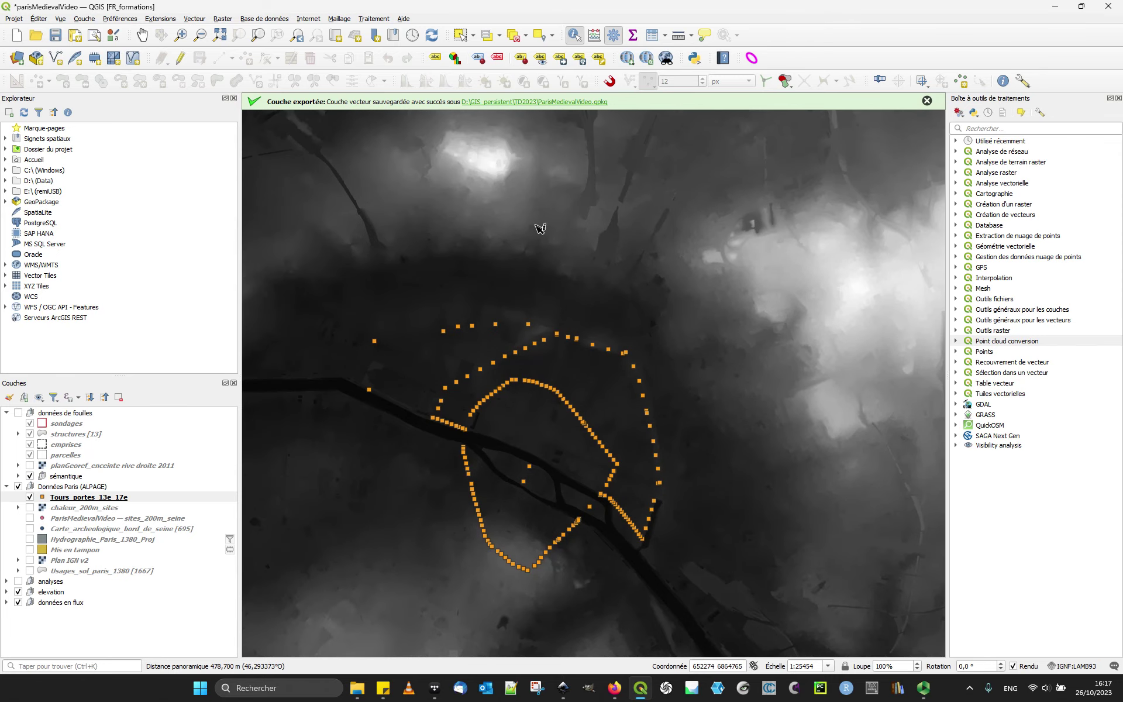
left_click_drag(519, 314, 540, 282)
left_click_drag(592, 440, 633, 384)
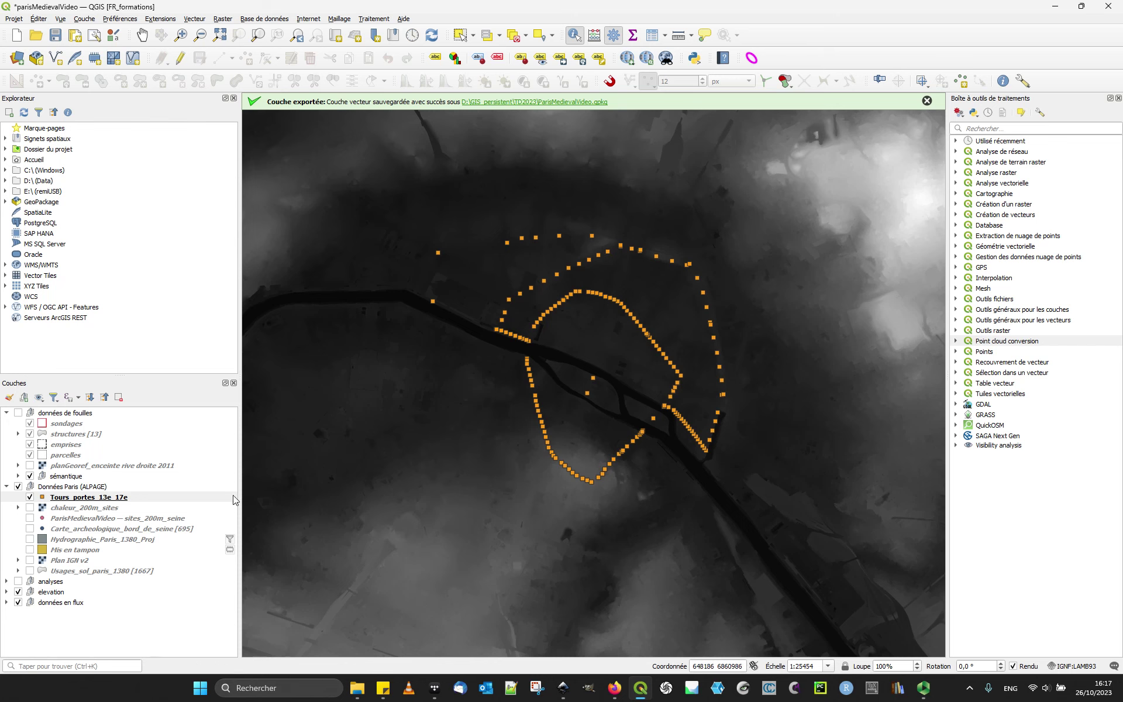
Make Tours_portes_13e_17e the active layer and open the Create viewpoints tool of Visibility analysis.
left_click(100, 497)
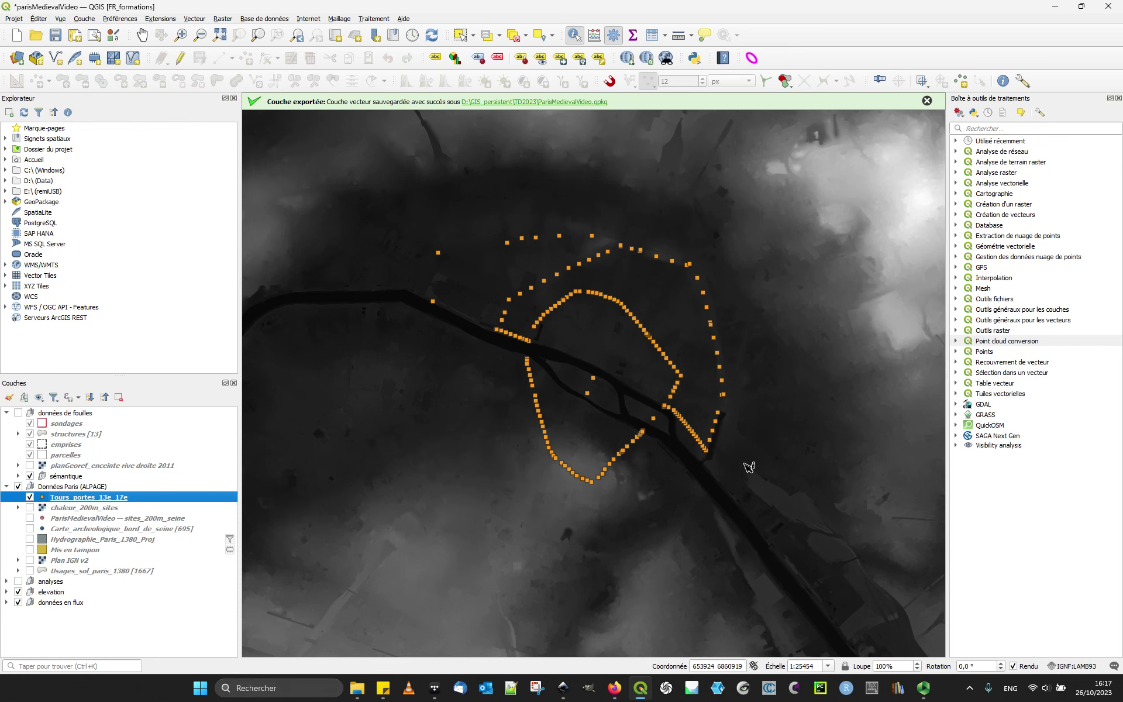
scroll(731, 471, "down", 1)
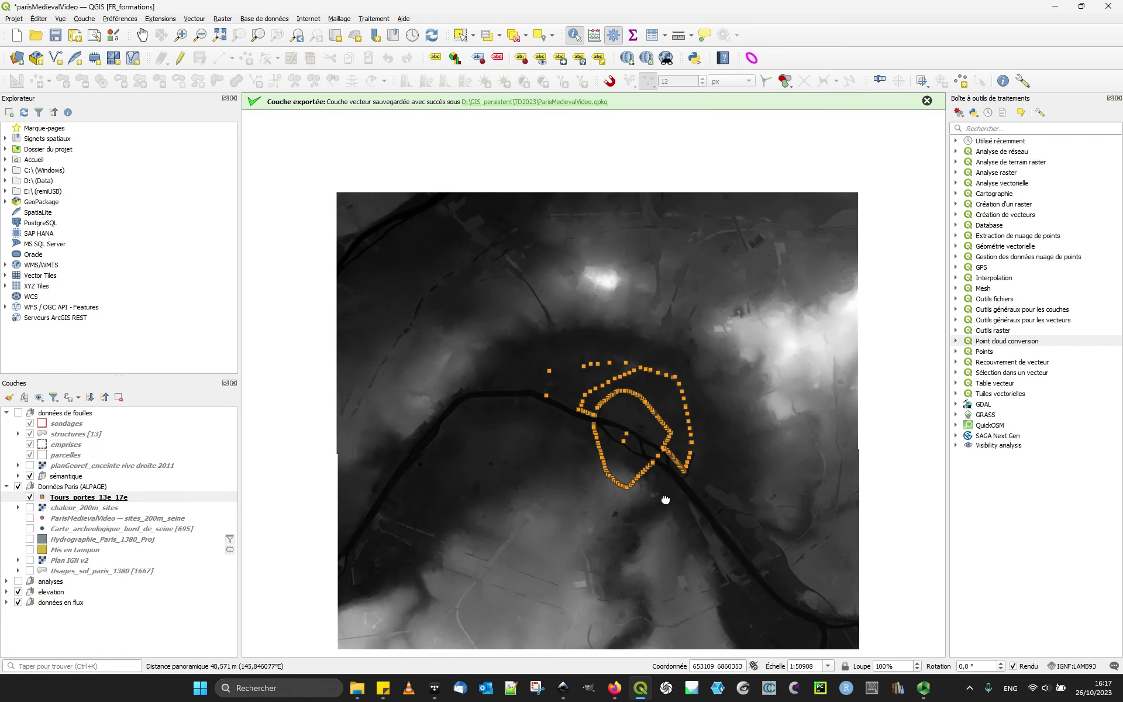
left_click_drag(645, 494, 603, 440)
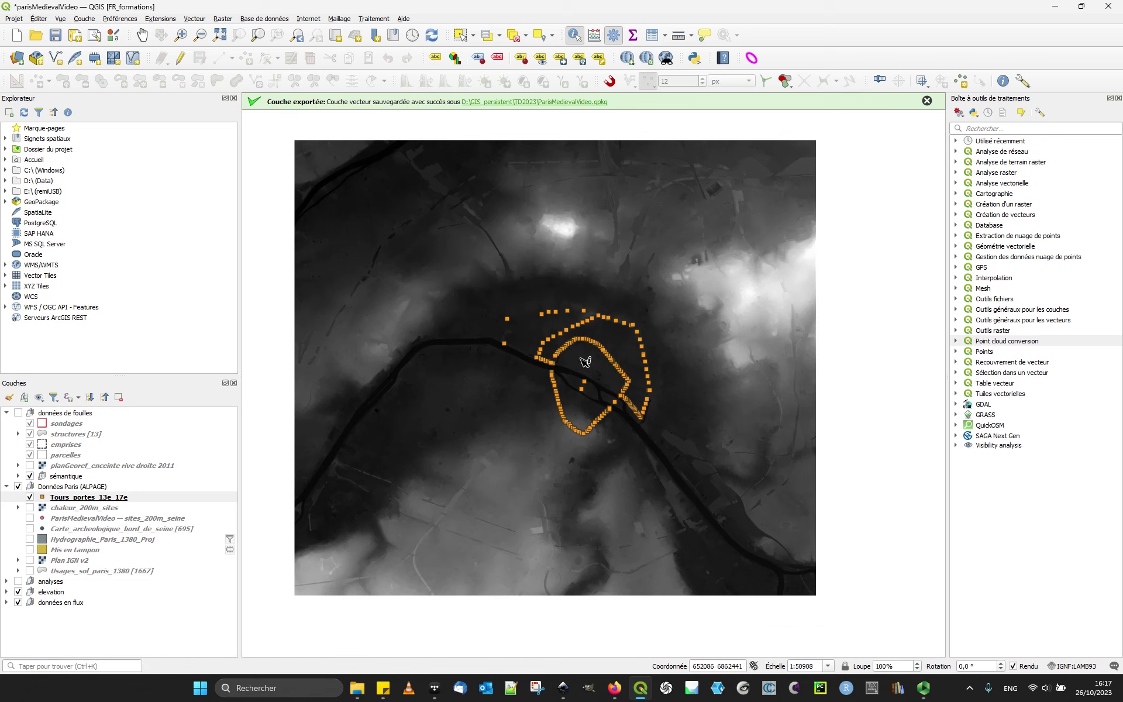
left_click(1010, 448)
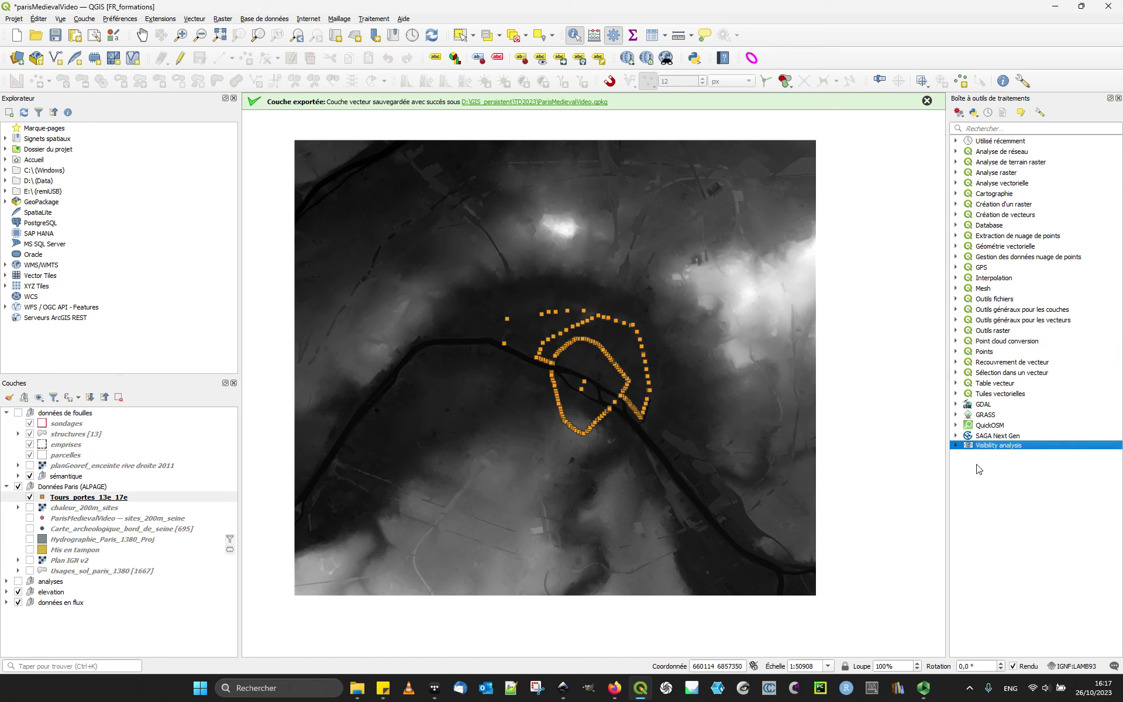
left_click(956, 446)
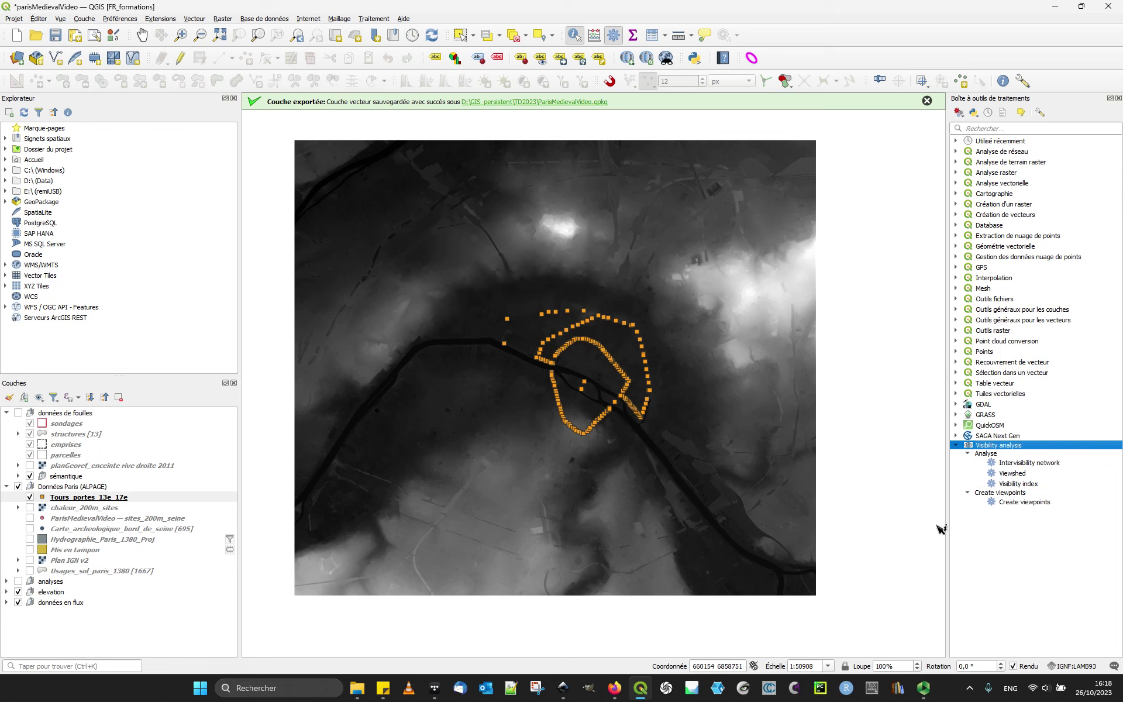
left_click(994, 454)
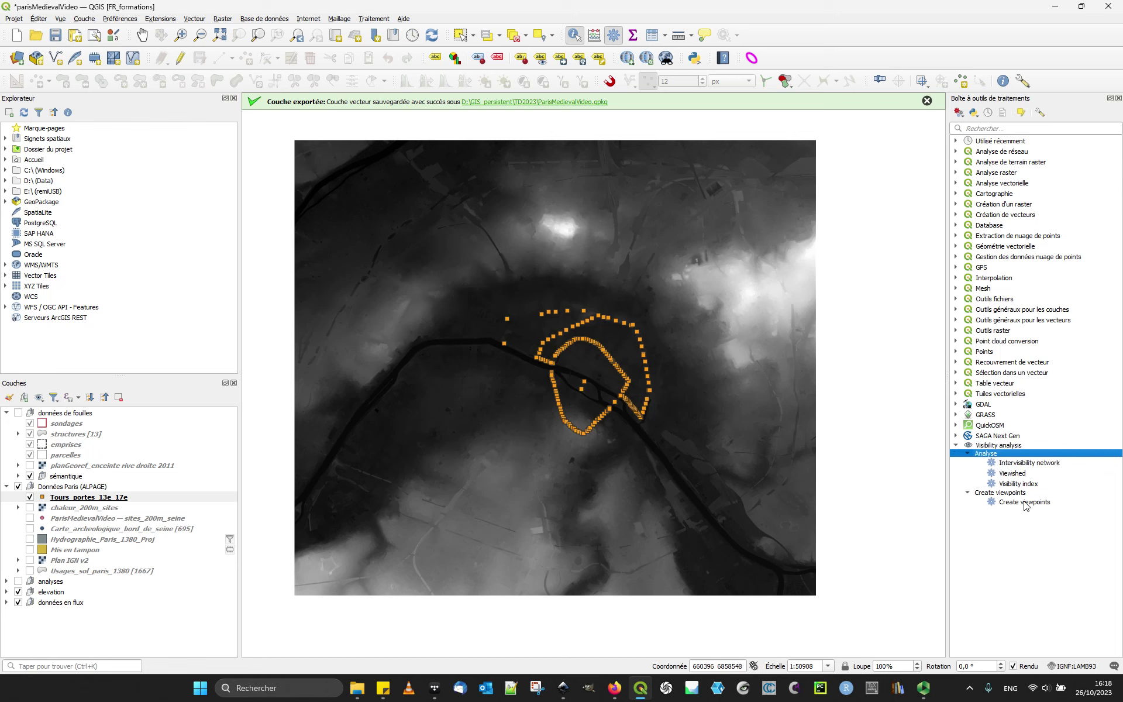
left_click(1025, 503)
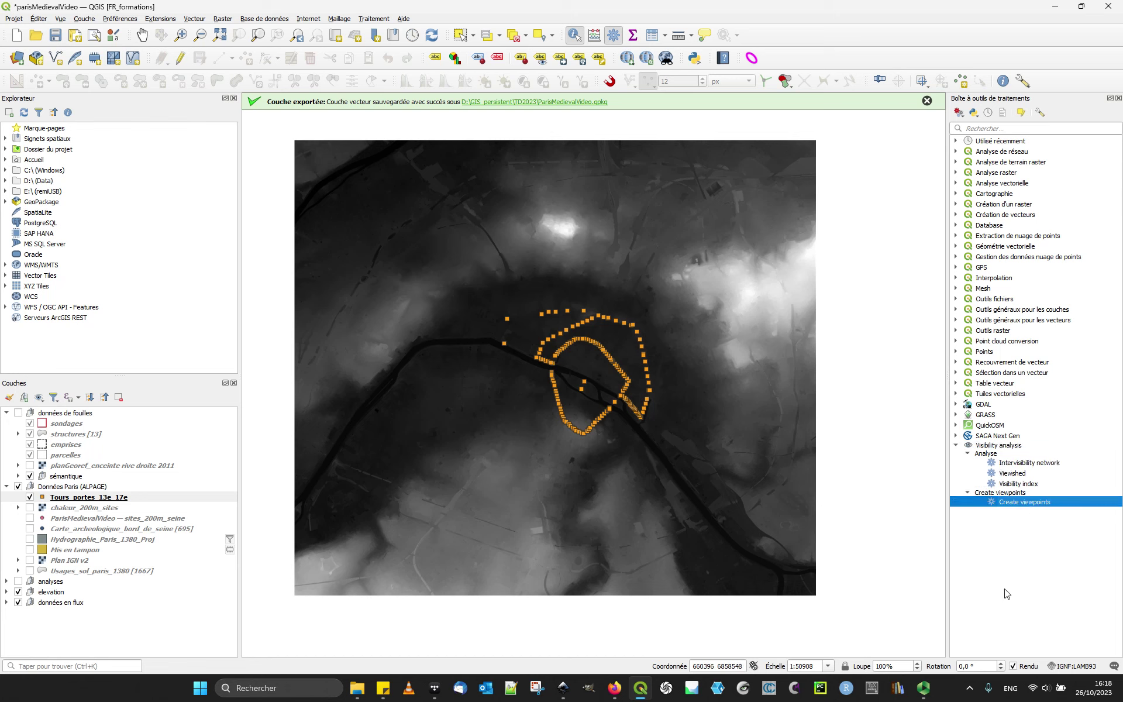
double_click(1024, 503)
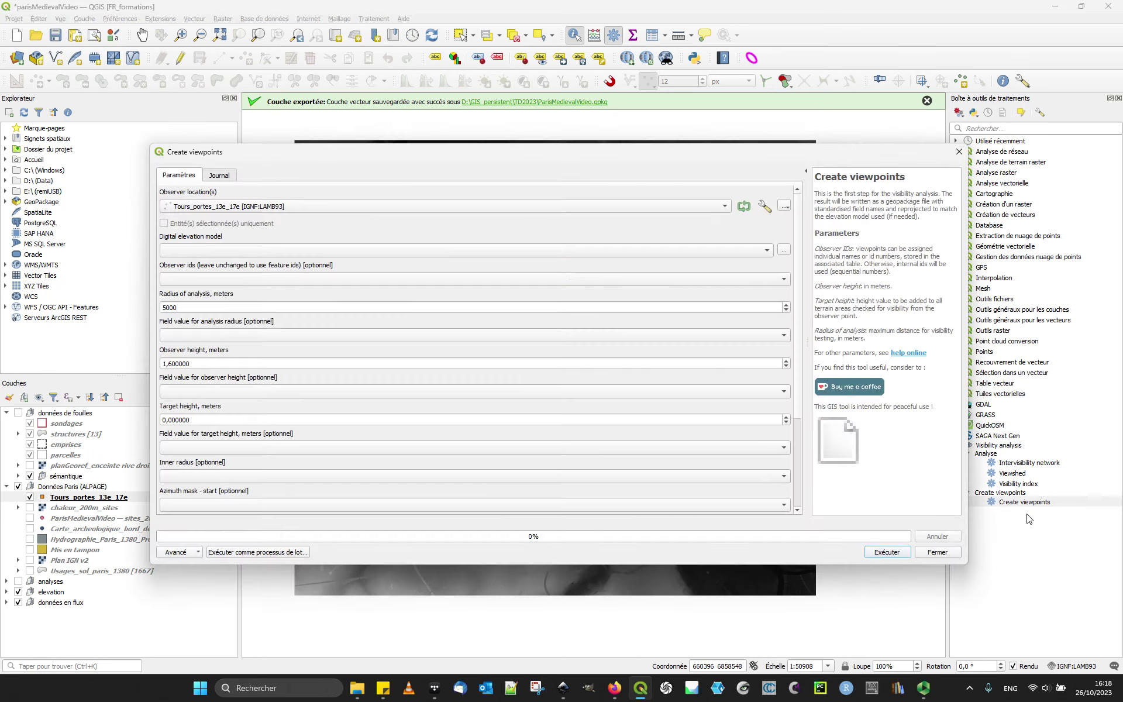
Use Tours_portes_13e_17e as the observer locations and raster 5m as the digital elevation model.
left_click(229, 207)
left_click(228, 206)
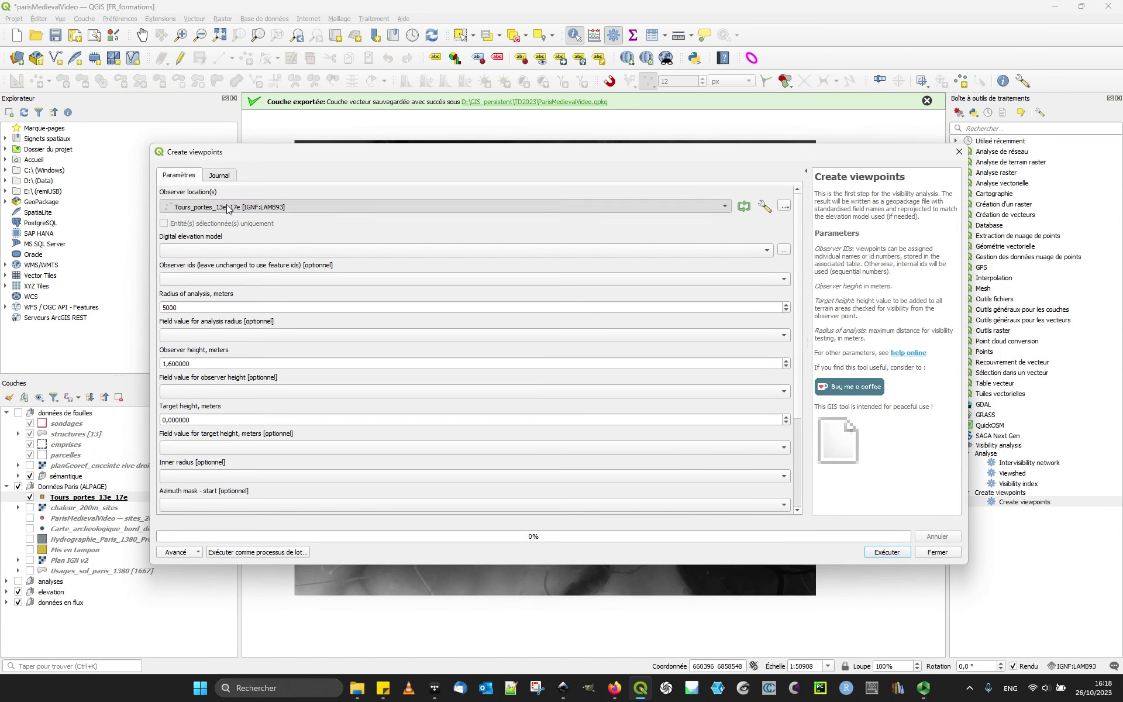
left_click(208, 251)
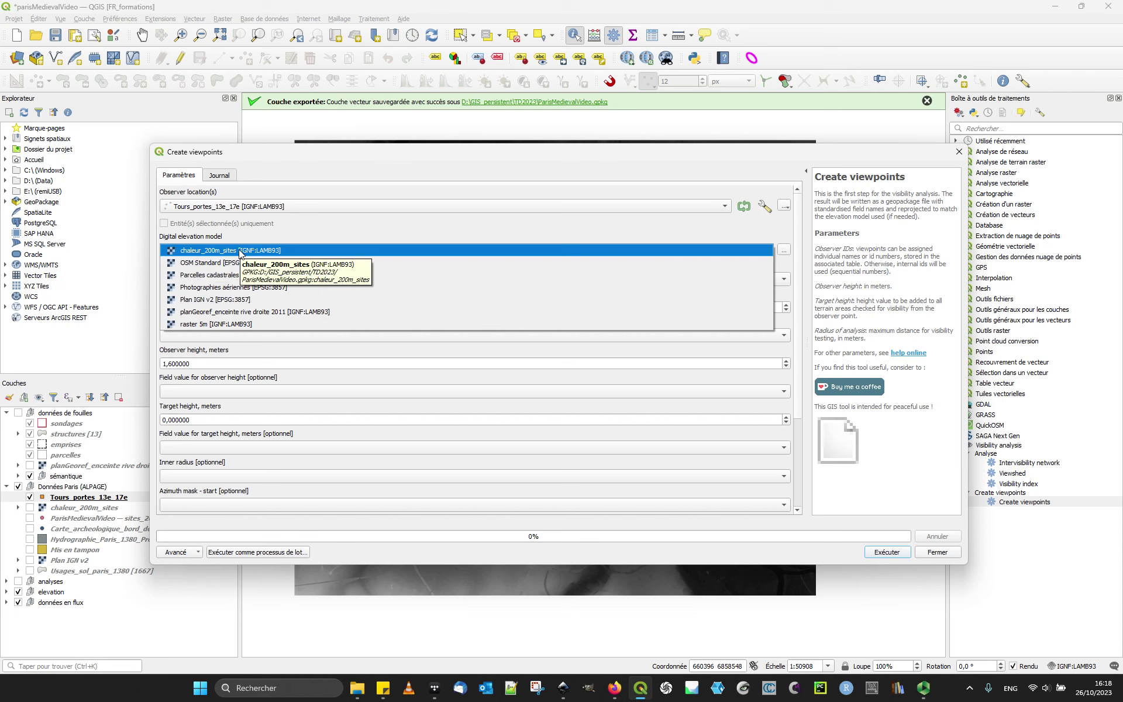
left_click(233, 325)
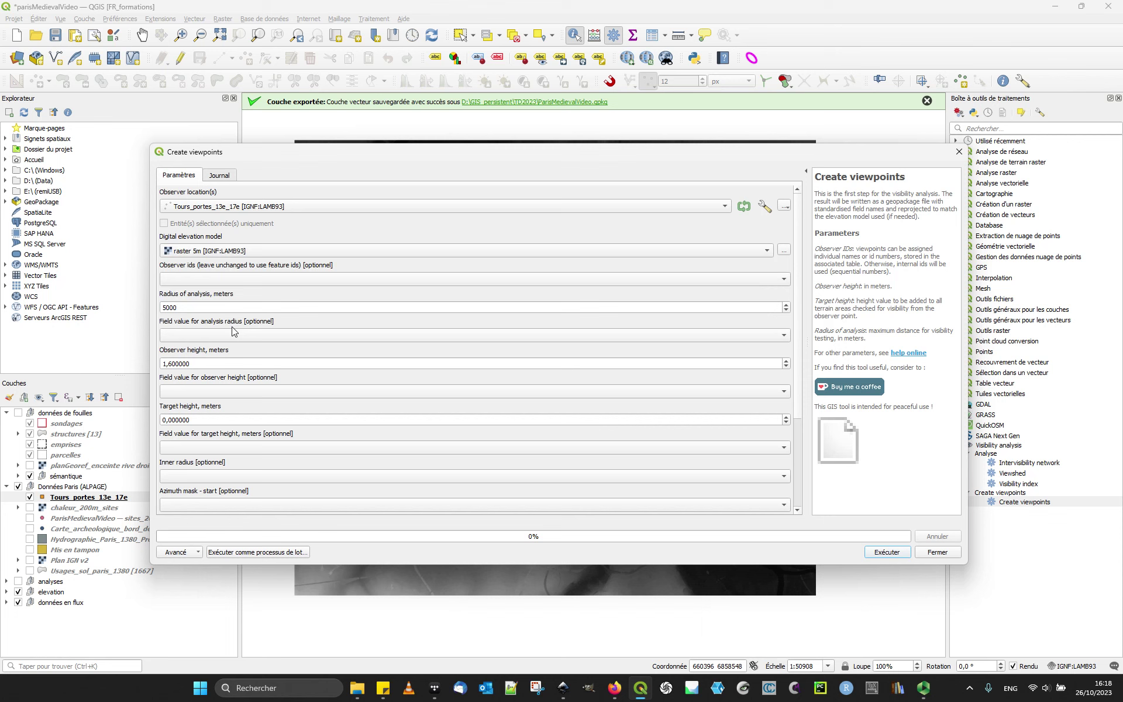
Set the radius of analysis for the viewpoints to 10000 meters.
double_click(193, 307)
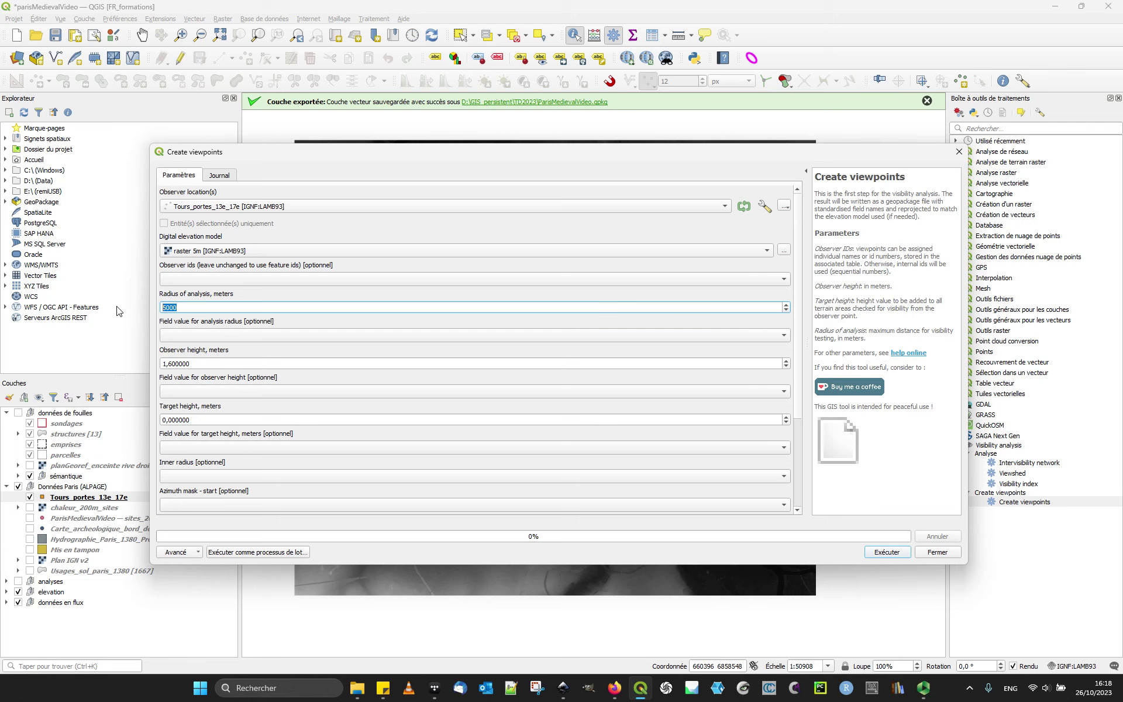
left_click(158, 307)
type("10")
Set the observer height for the viewpoints to 26.6 meters.
left_click(208, 364)
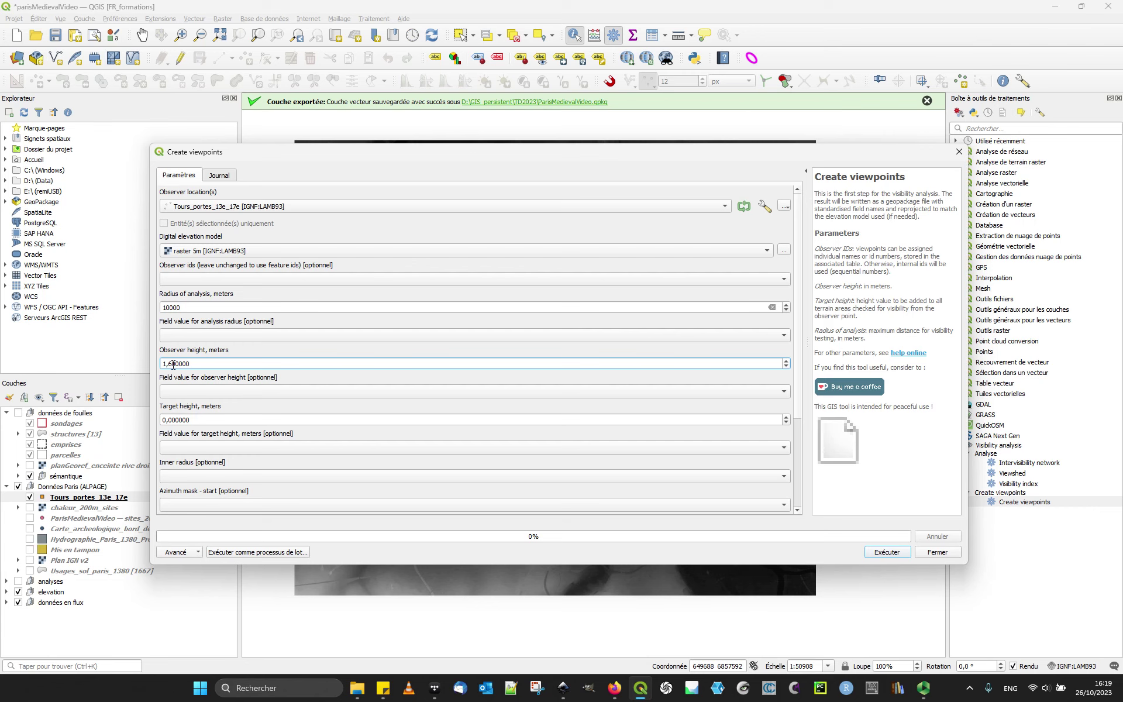
double_click(203, 363)
left_click_drag(216, 145, 780, 258)
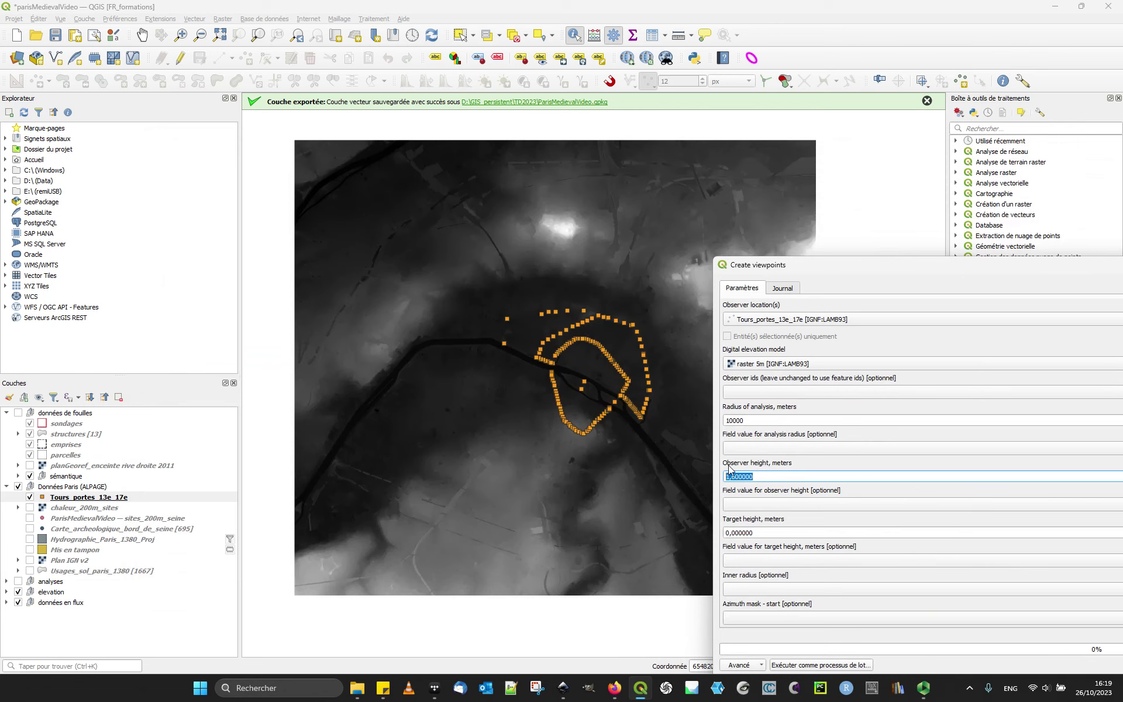
left_click_drag(769, 268, 148, 160)
left_click(108, 369)
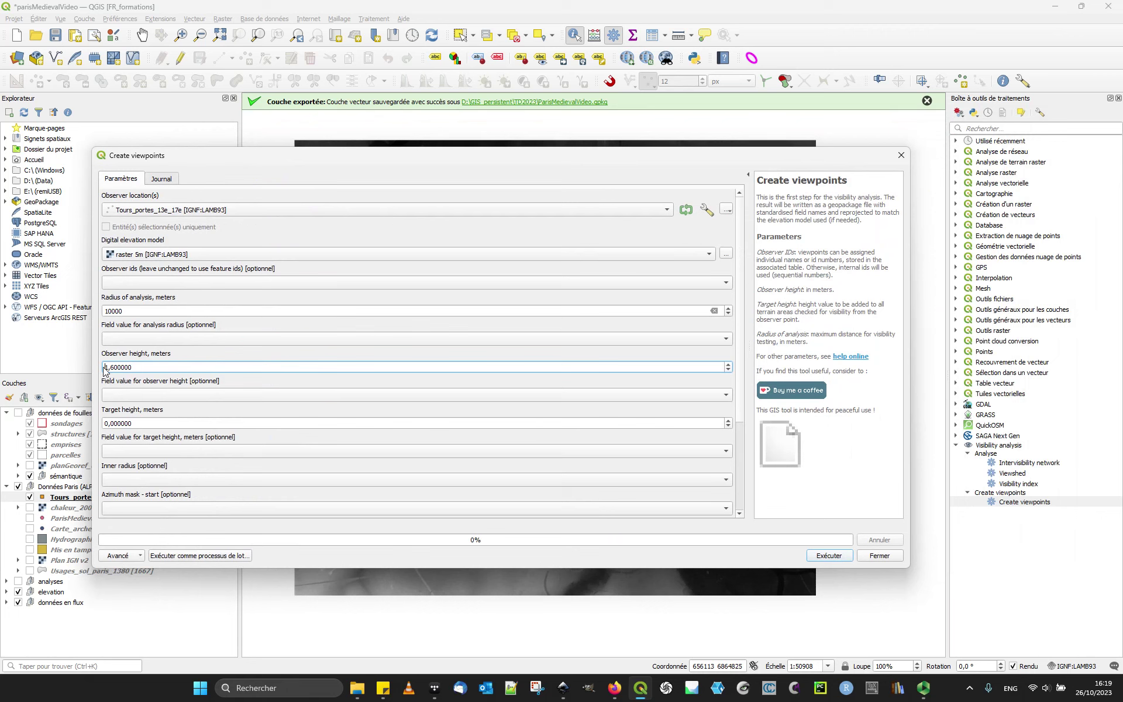
left_click_drag(107, 367, 97, 372)
type("26")
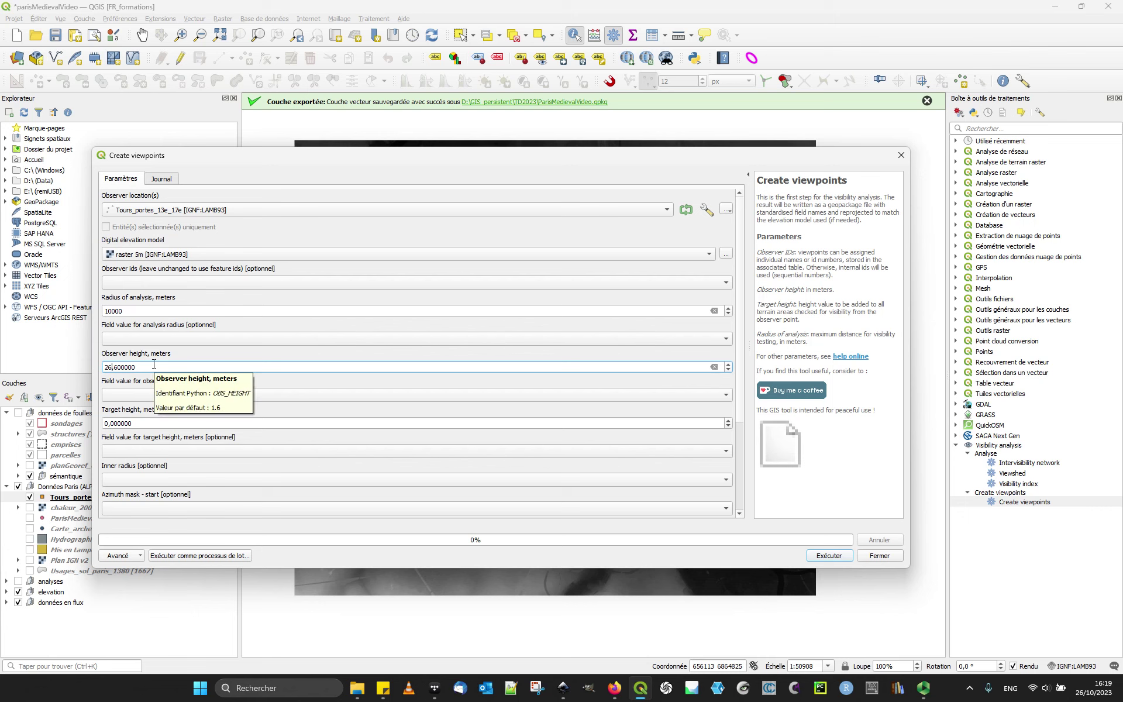
Set the target height for the viewpoints to 1.6 meters.
left_click(144, 423)
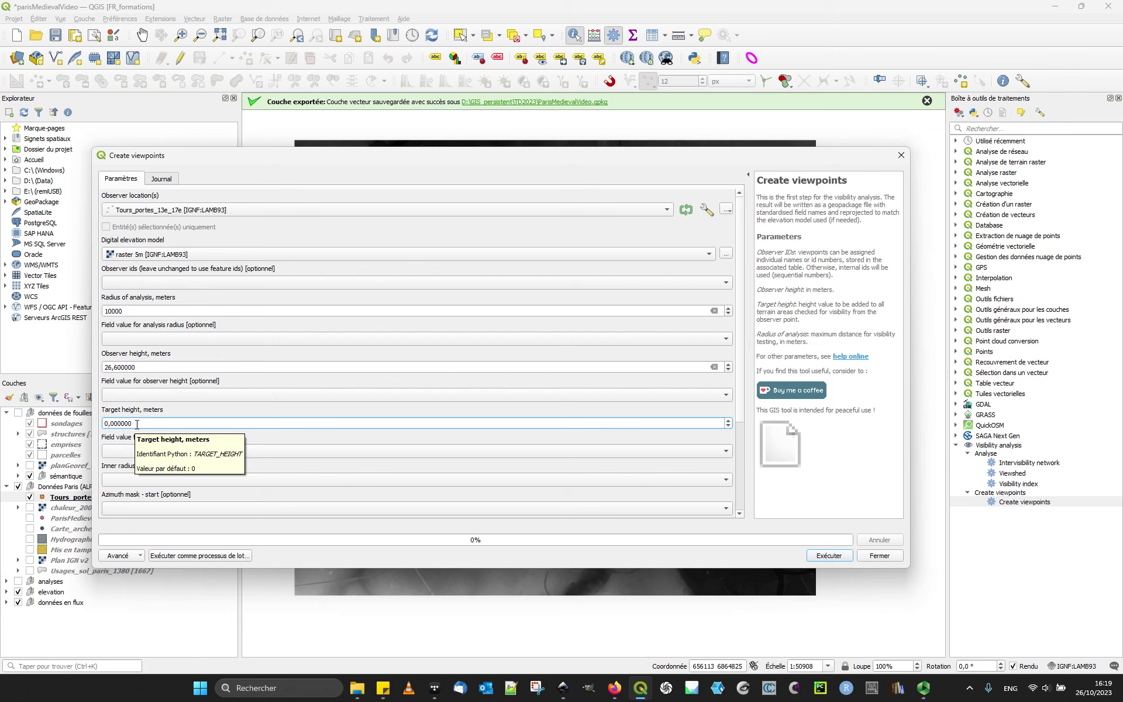
left_click_drag(137, 424, 75, 429)
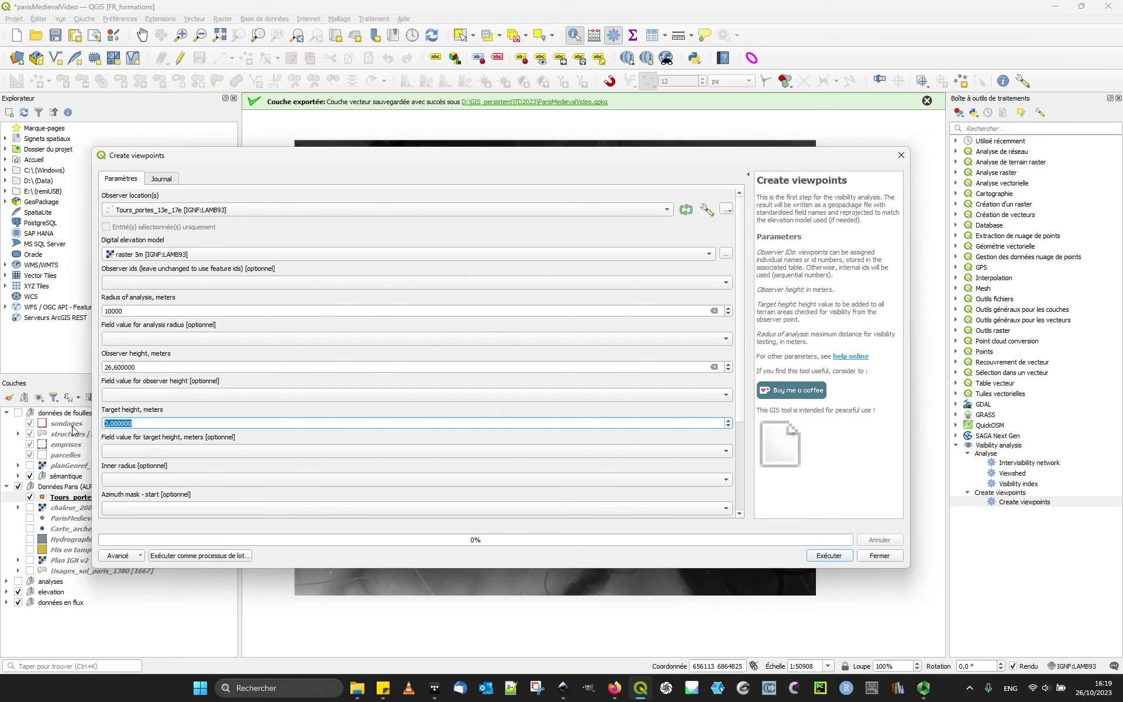
type("1,6")
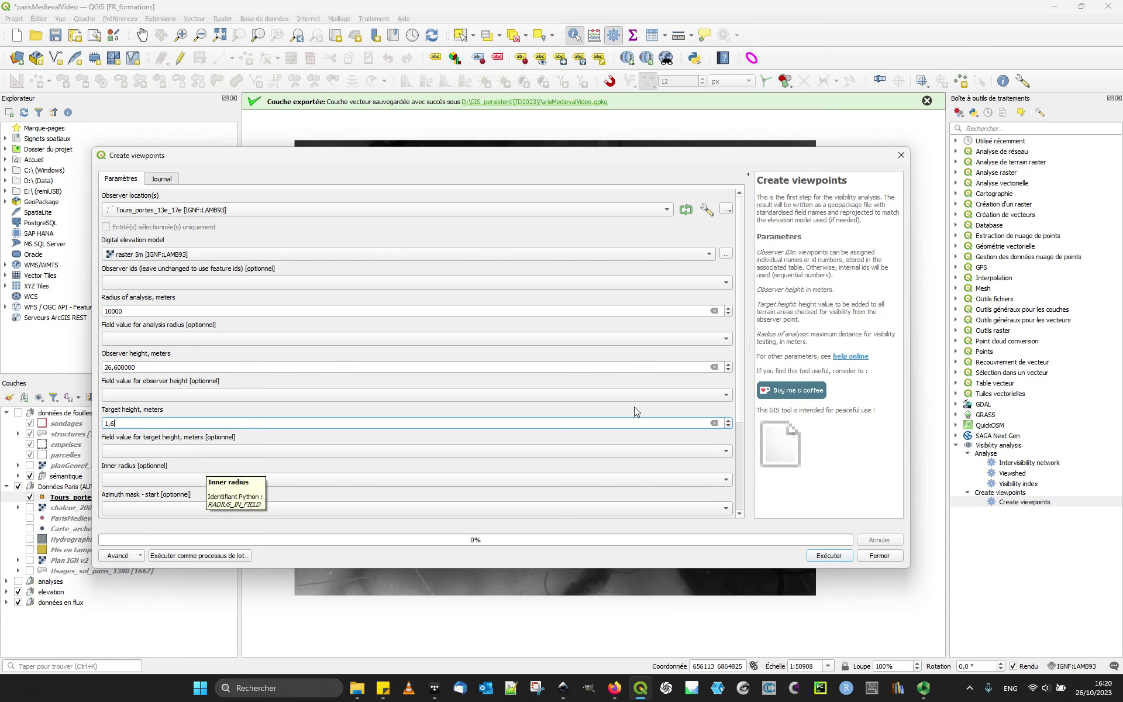
Review the remaining viewpoint parameters, create the viewpoints as a temporary layer and close the tool.
scroll(738, 391, "down", 2)
scroll(736, 391, "down", 4)
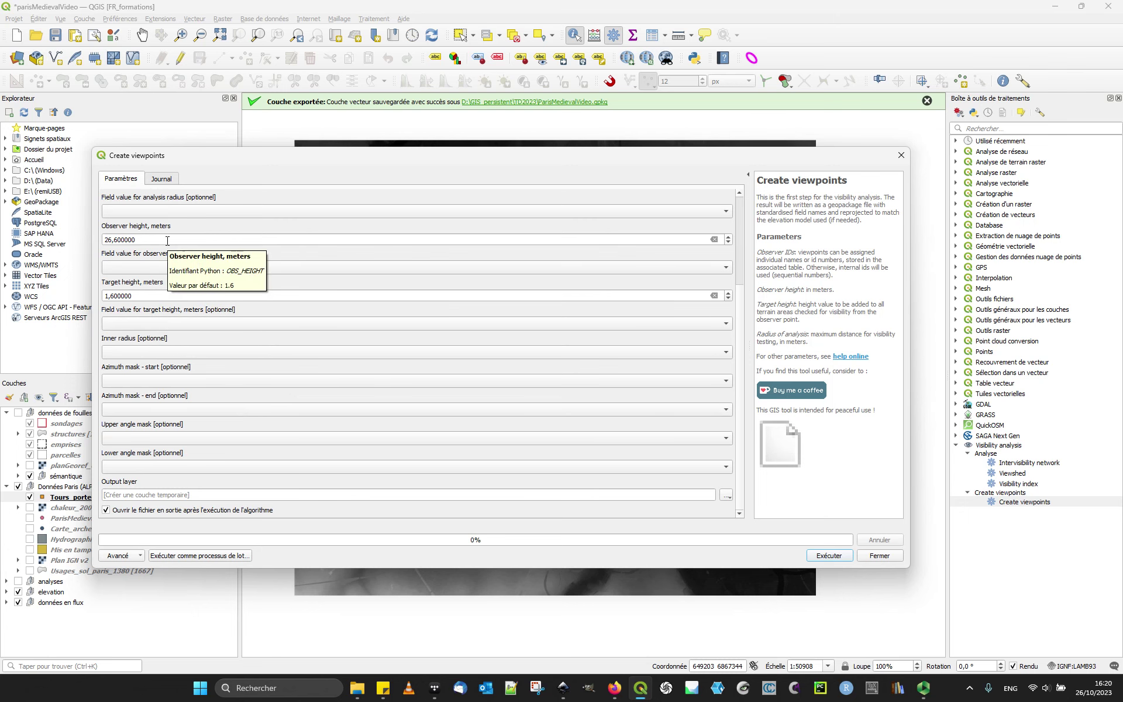
scroll(736, 321, "up", 1)
scroll(736, 322, "up", 3)
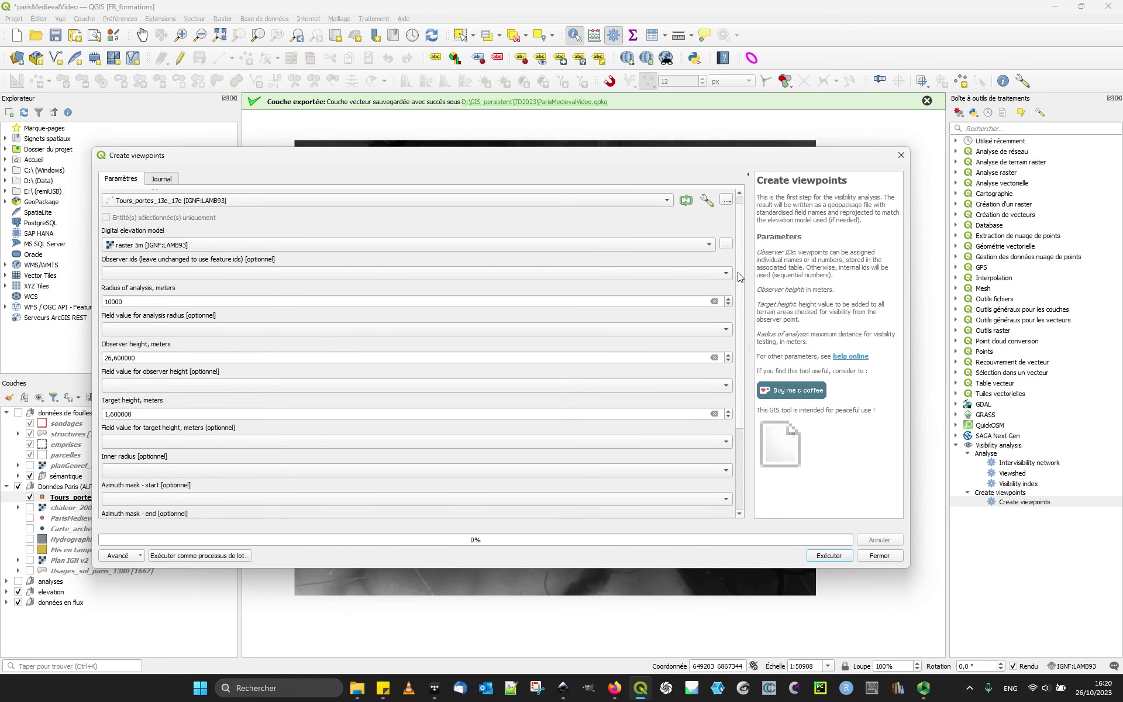
scroll(739, 276, "down", 4)
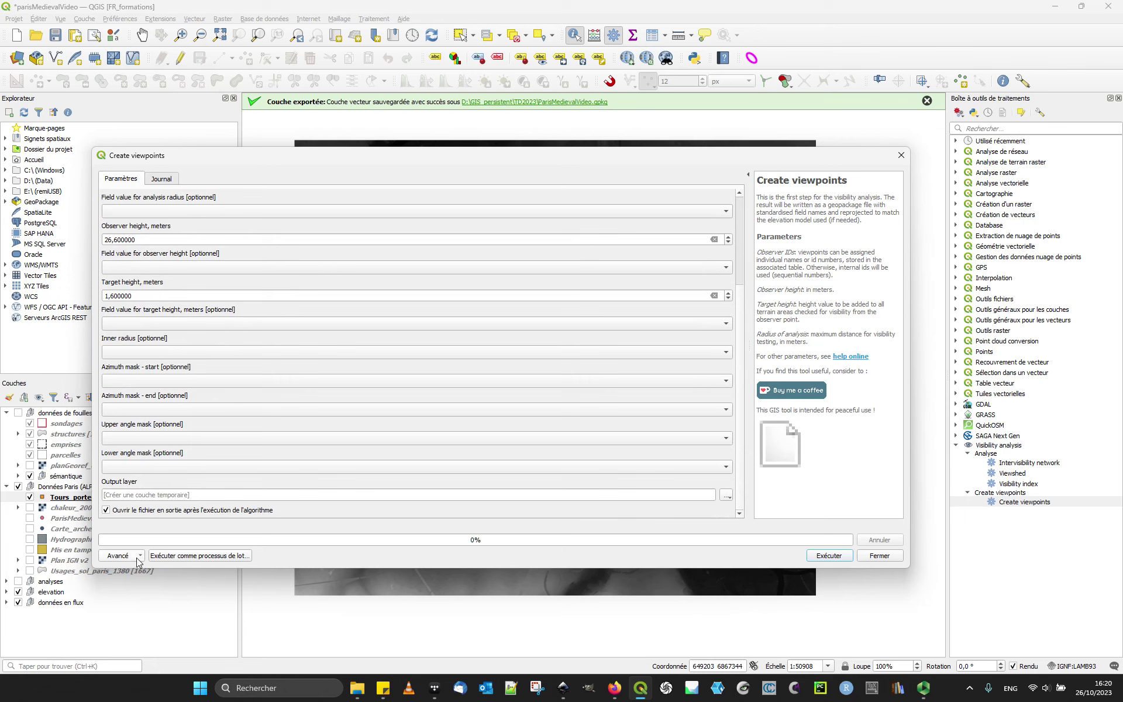
left_click(825, 556)
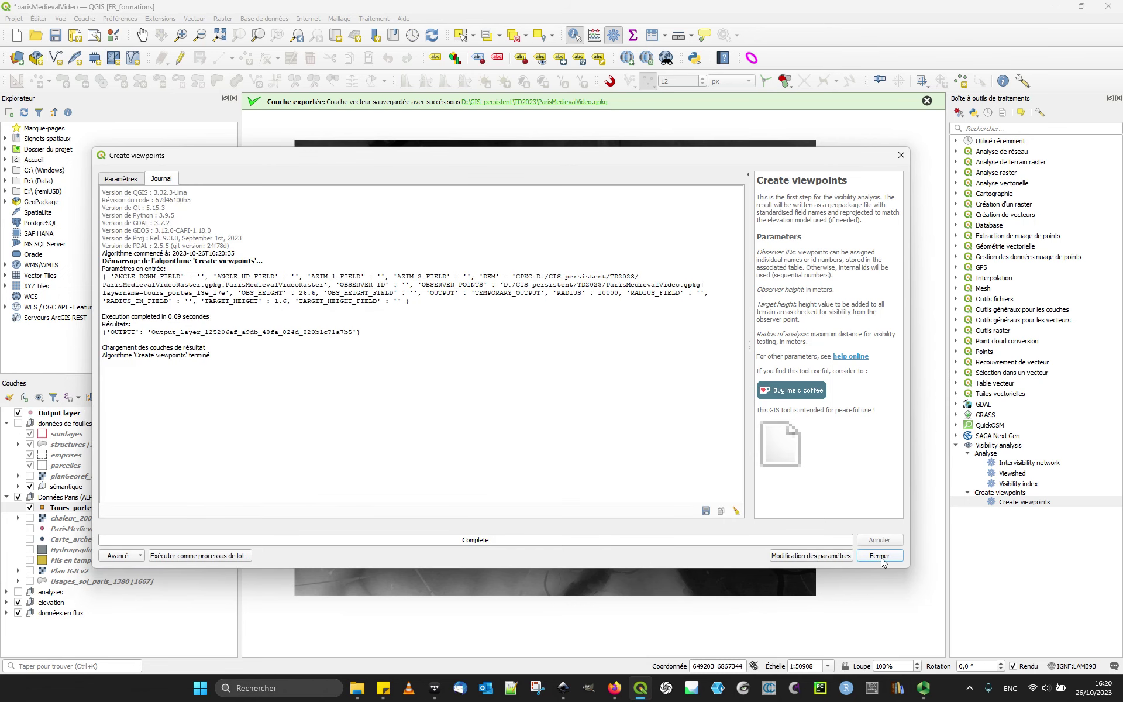
left_click(880, 556)
Collapse the données de fouilles group and rename the new Output layer as "Viewpoints_tours et portes" in its properties.
left_click(64, 414)
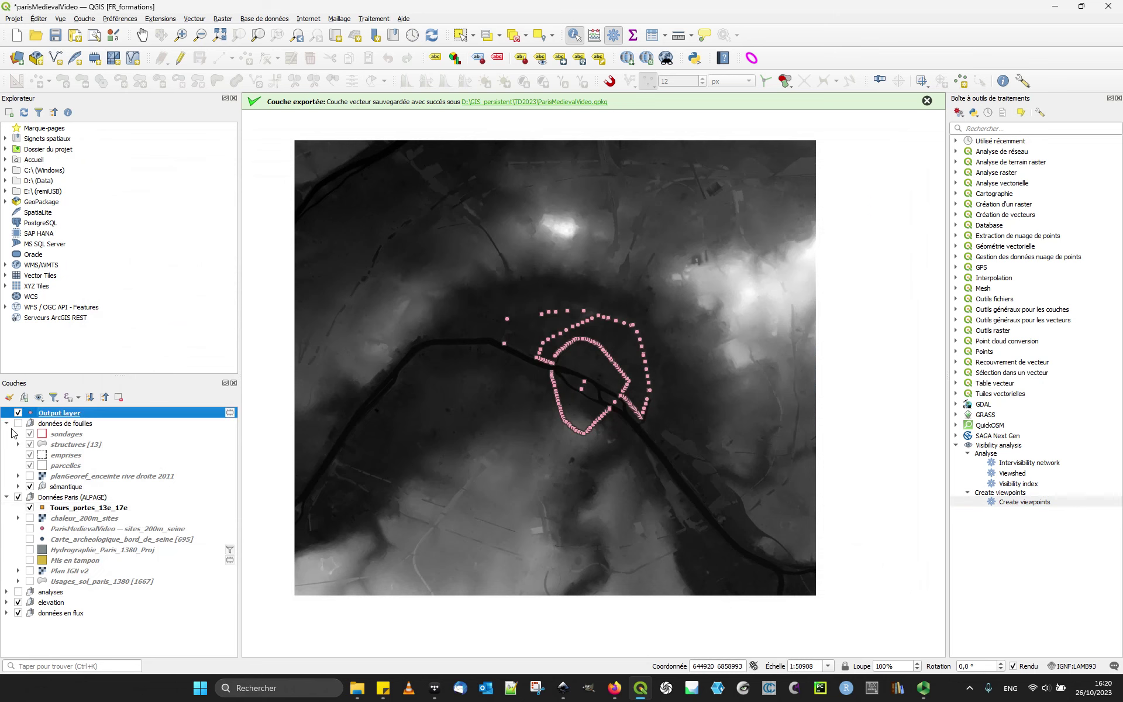
left_click(6, 423)
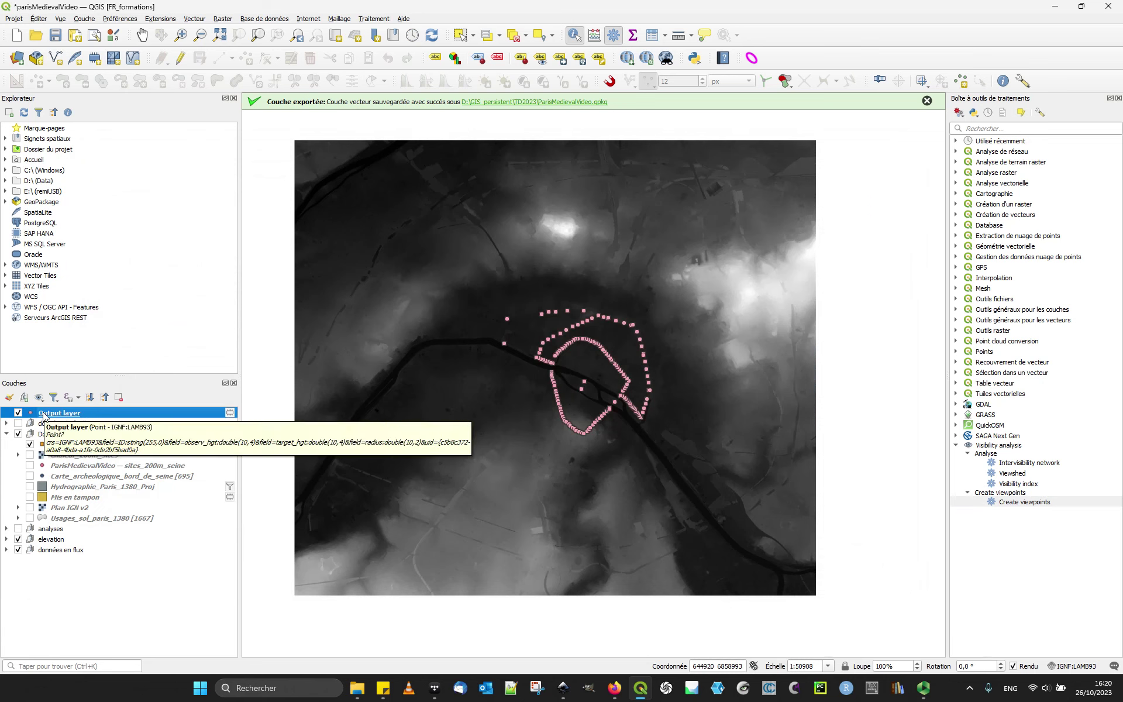
right_click(56, 413)
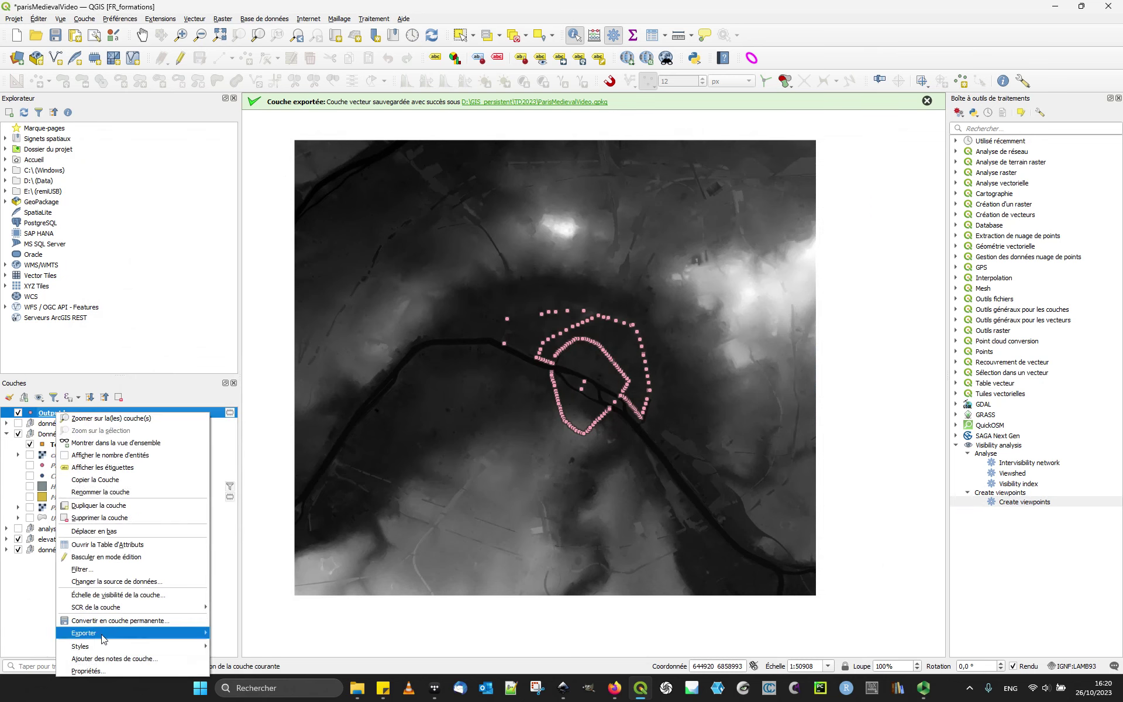
left_click(125, 676)
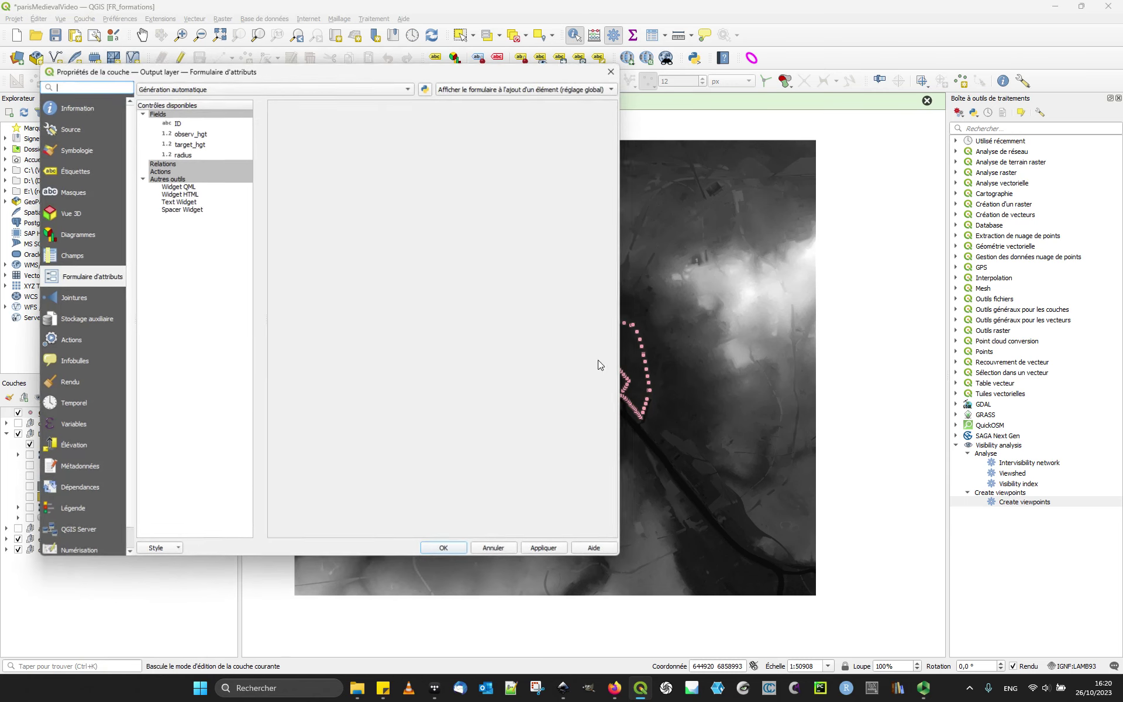
left_click(79, 112)
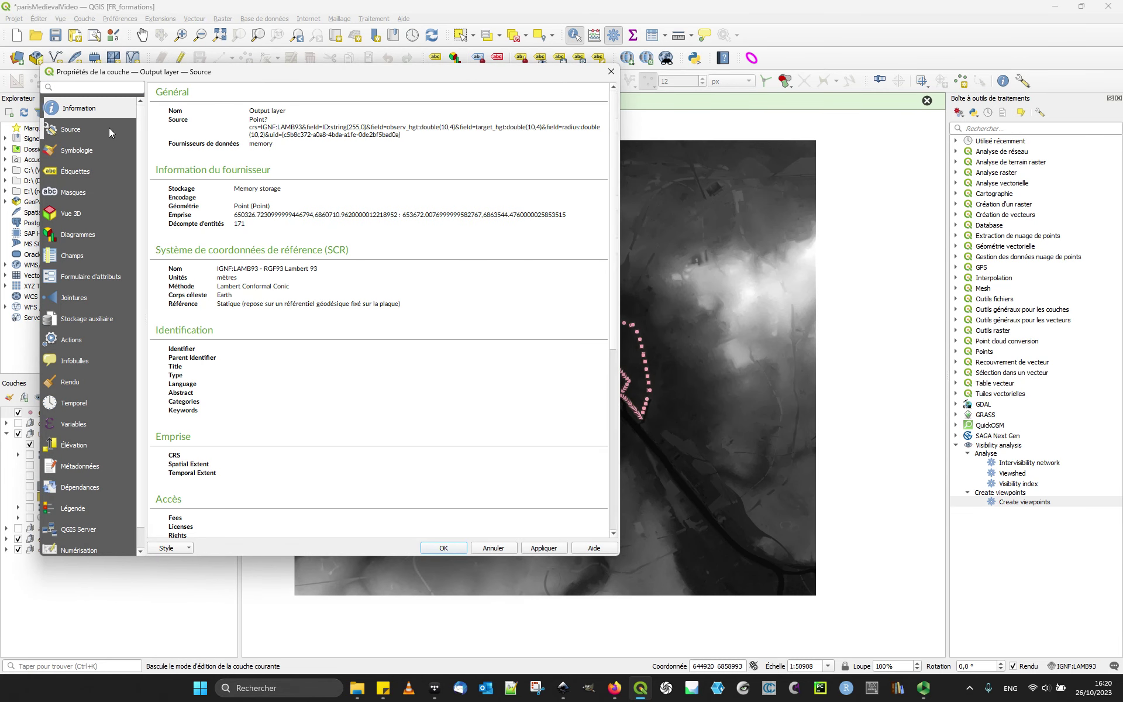
left_click(109, 127)
type("Viewpoints")
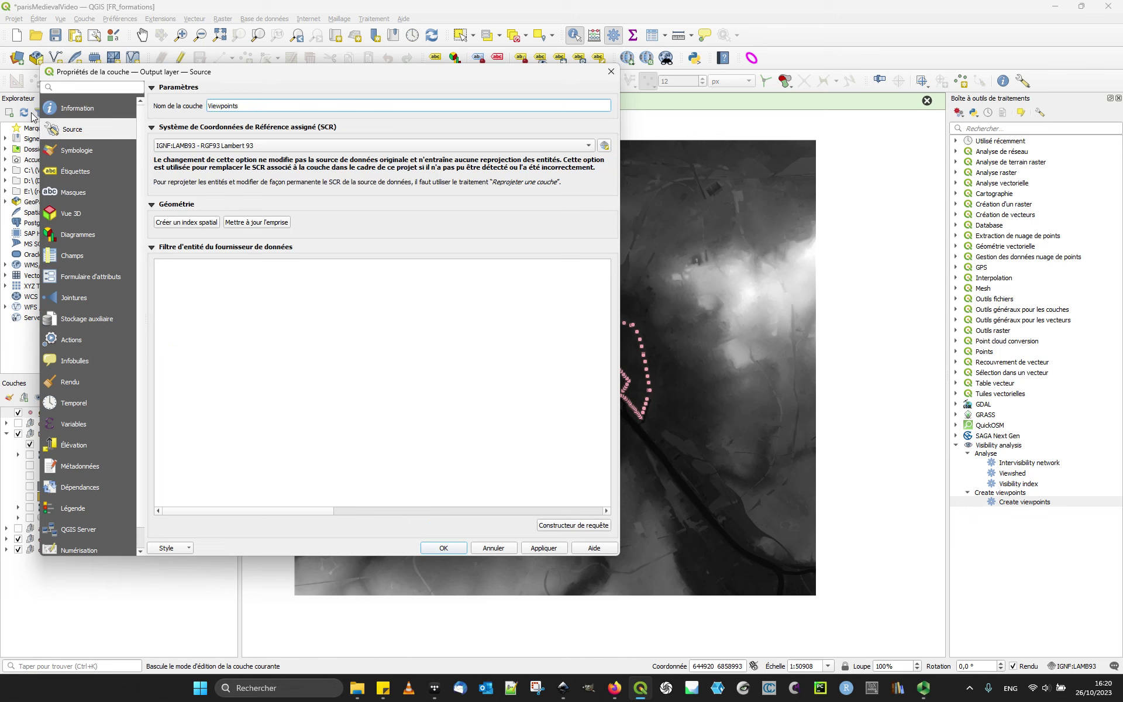
type("_tours et portes")
left_click(542, 548)
left_click(448, 549)
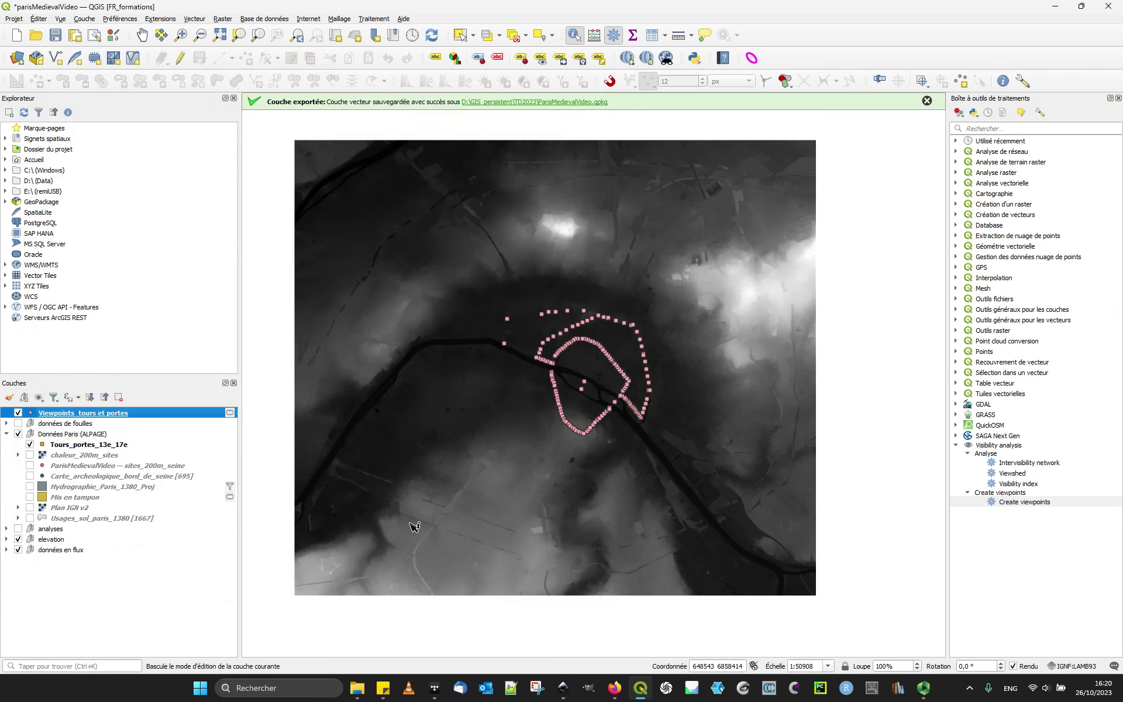
Run Intervisibility network with Viewpoints_tours et portes as both observer and target points and raster 5m as the elevation model.
scroll(644, 374, "up", 1)
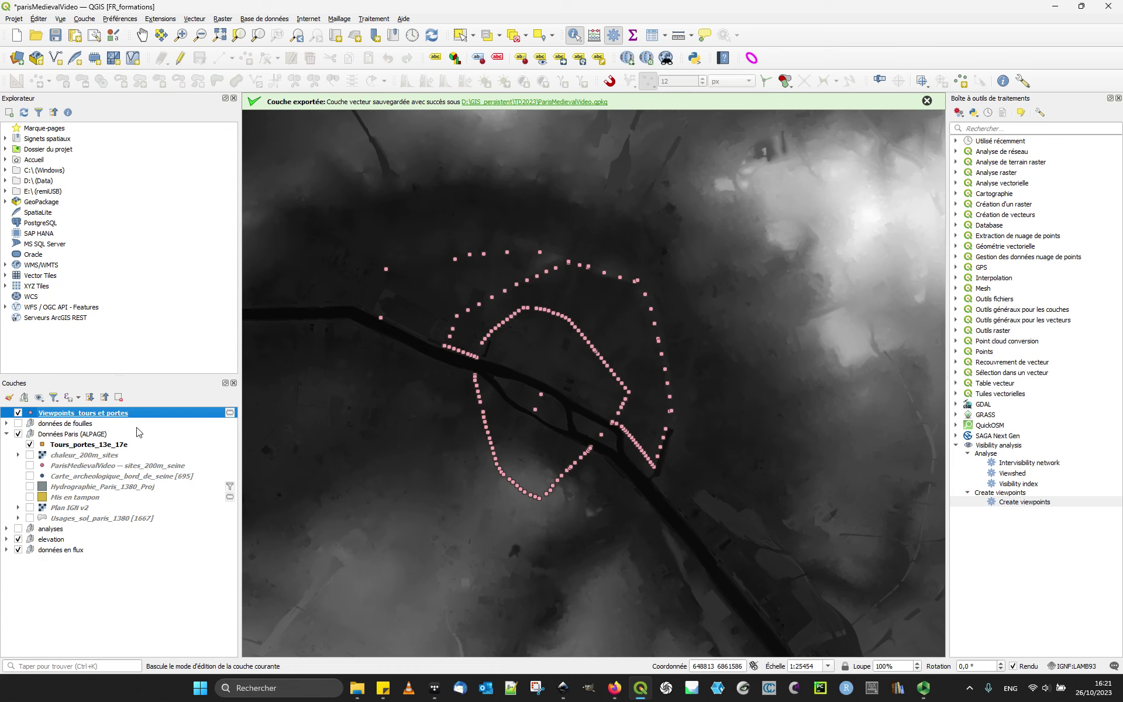
double_click(1038, 465)
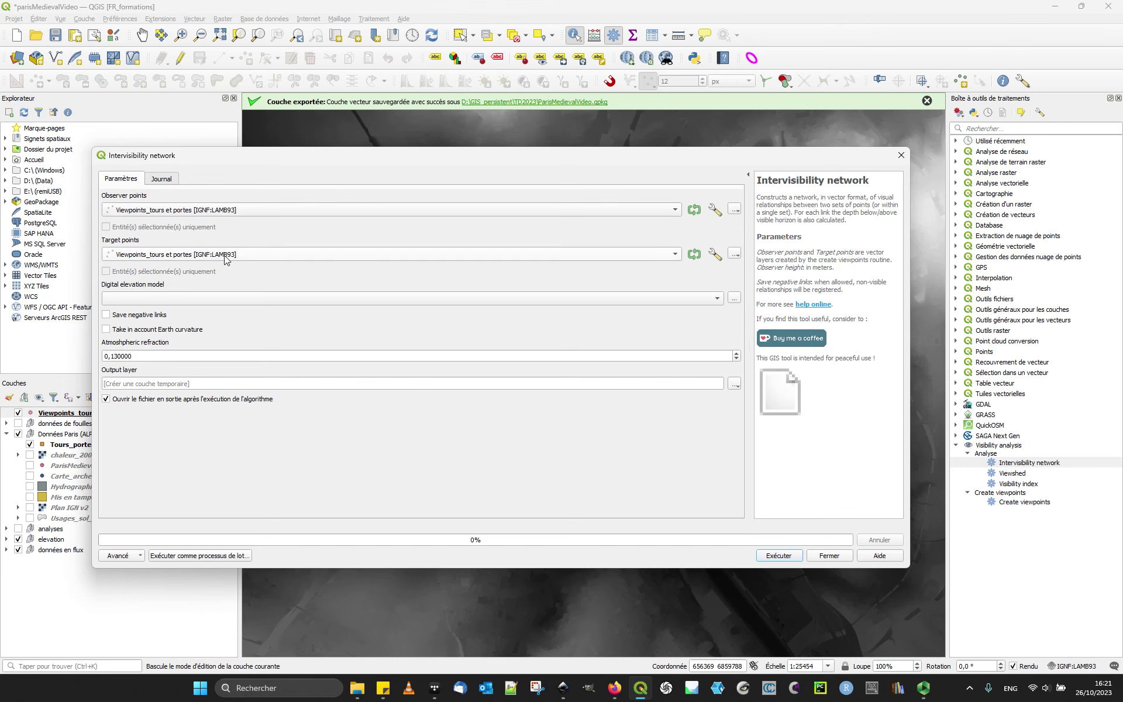
left_click(195, 301)
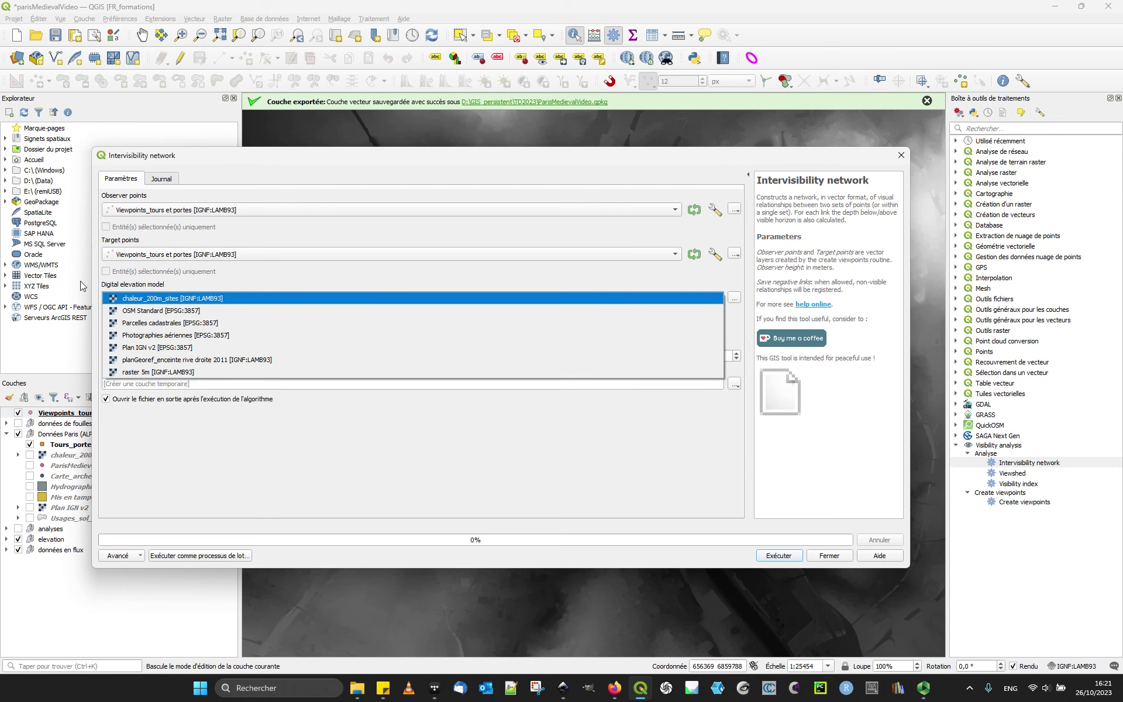
left_click(163, 372)
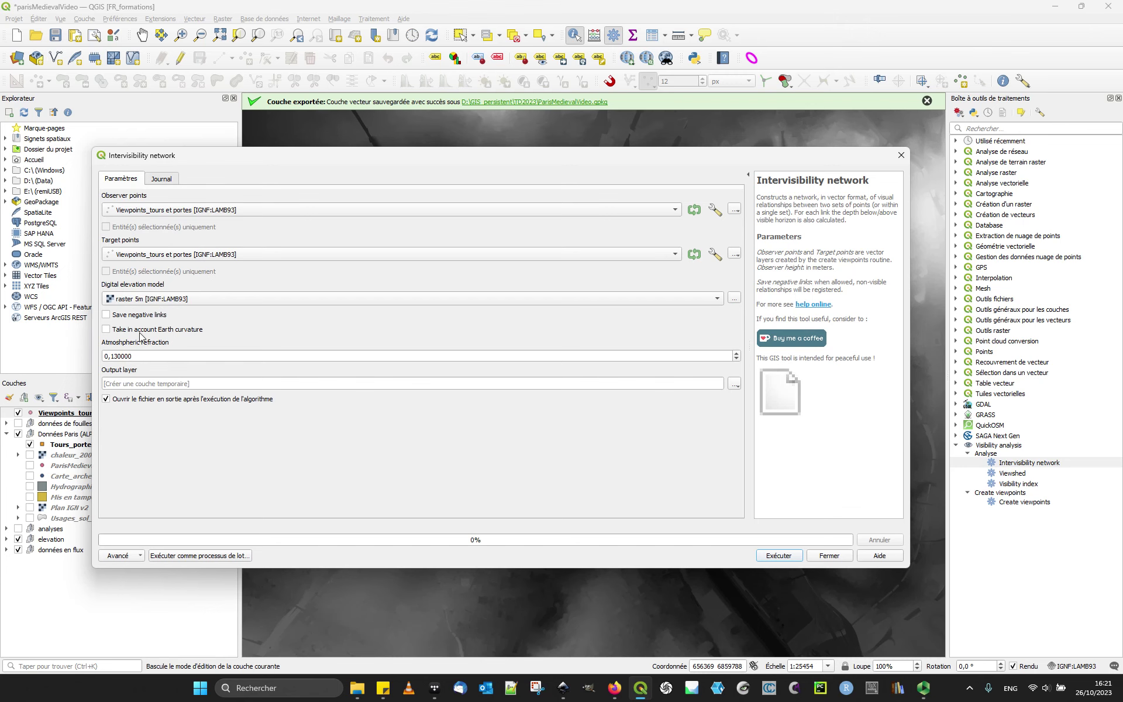
left_click(783, 555)
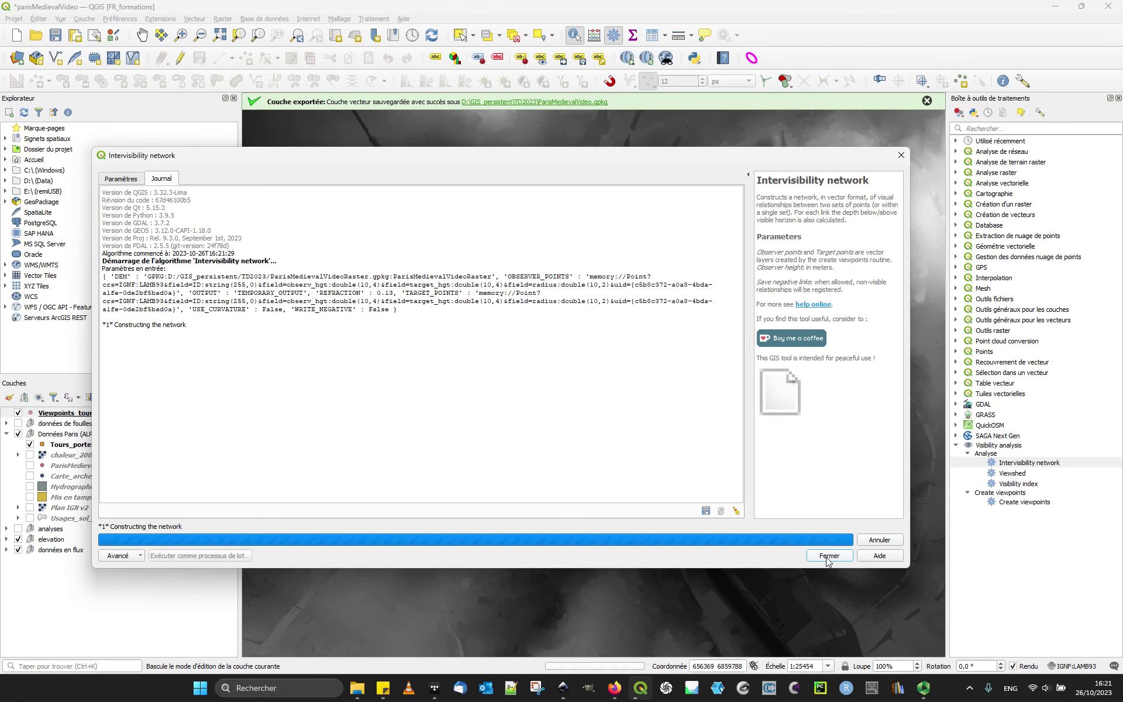
left_click_drag(499, 155, 561, 543)
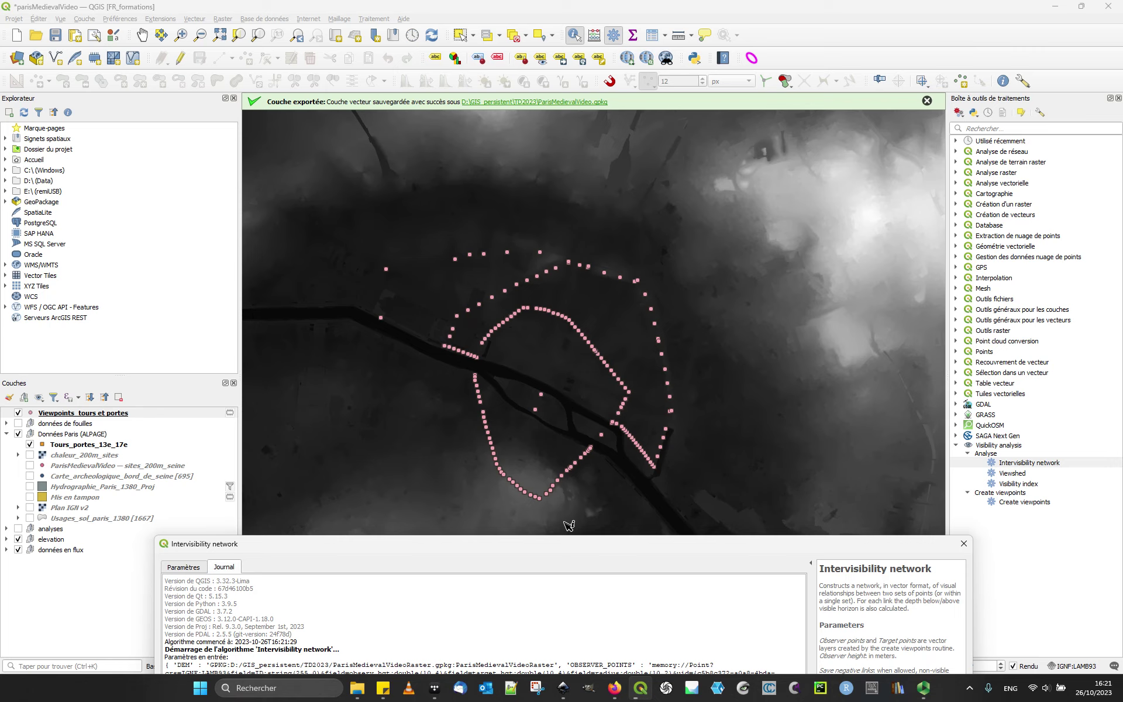
left_click_drag(560, 547, 553, 130)
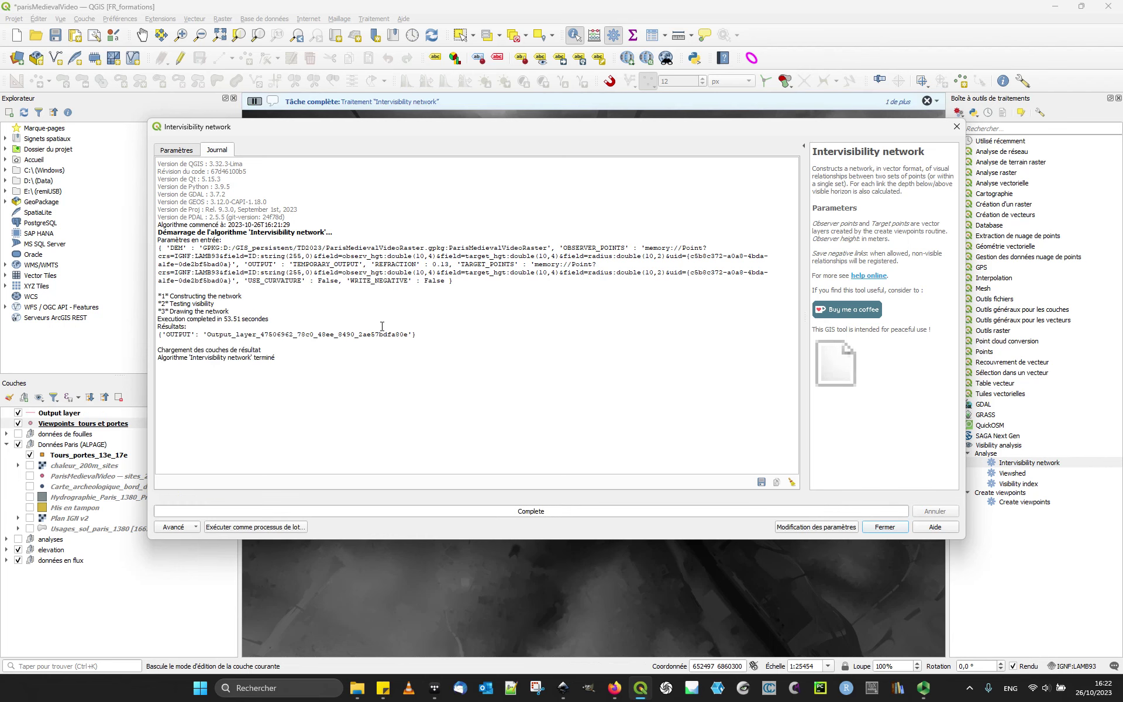
left_click(872, 527)
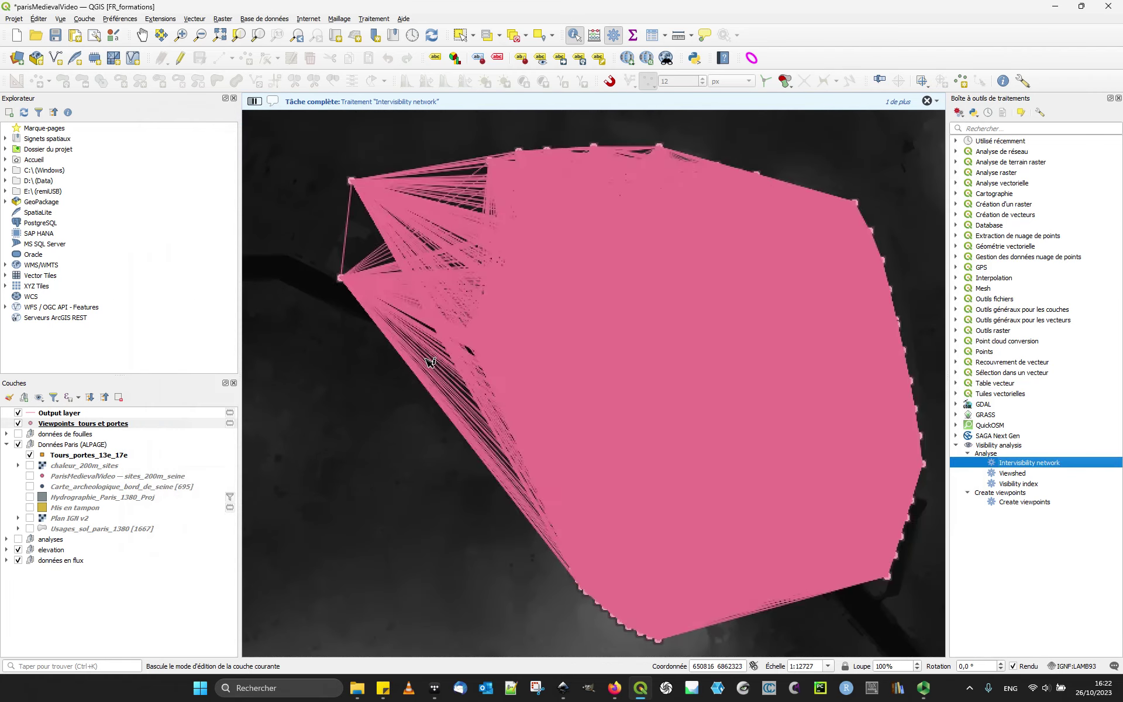
Examine the intervisibility lines between the towers and gates on the map and in the Output layer's attribute table.
scroll(430, 362, "up", 2)
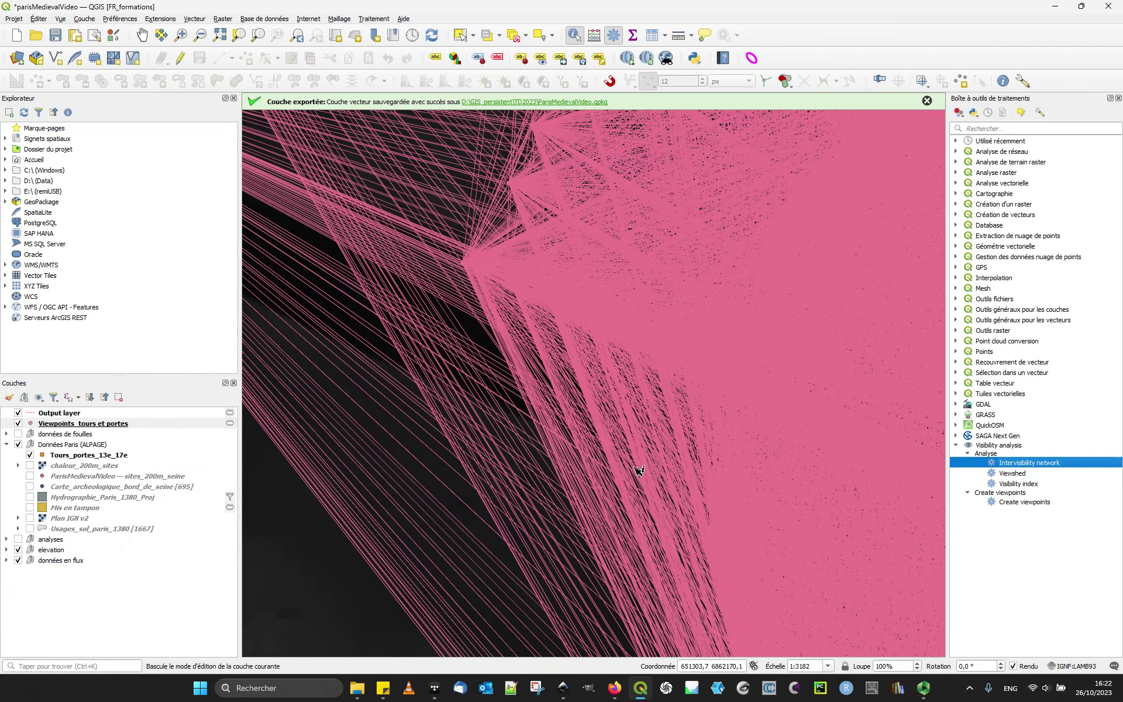
scroll(556, 448, "down", 1)
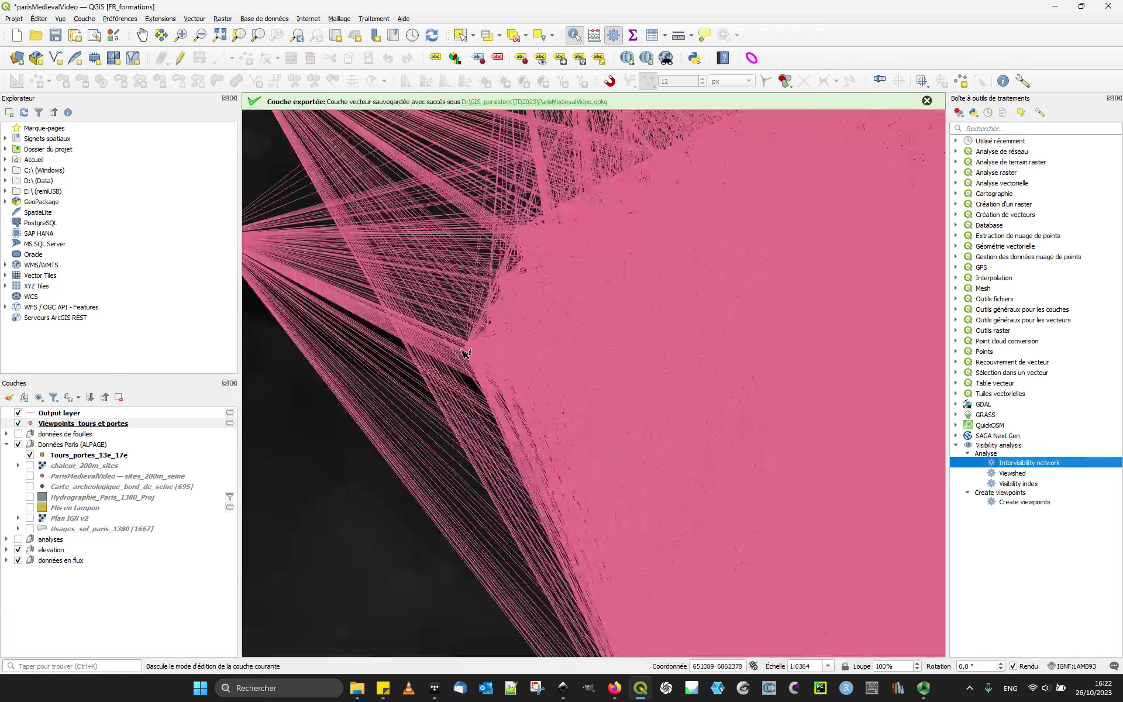
scroll(536, 396, "down", 1)
left_click_drag(708, 463, 550, 388)
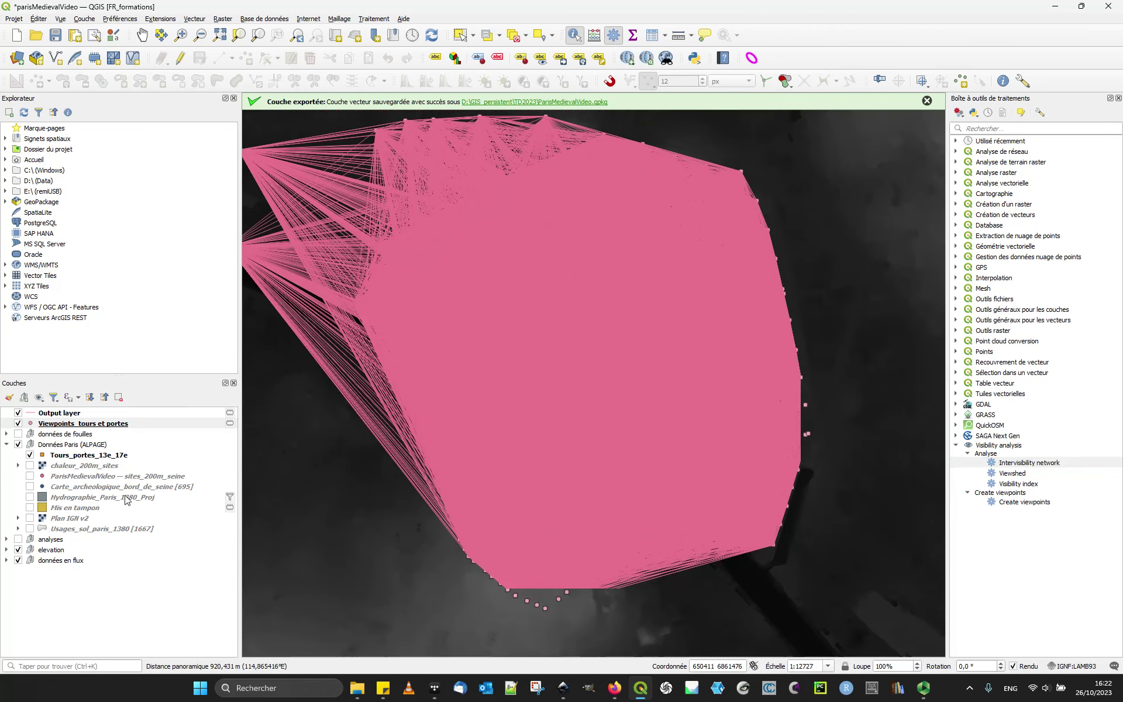
left_click(60, 414)
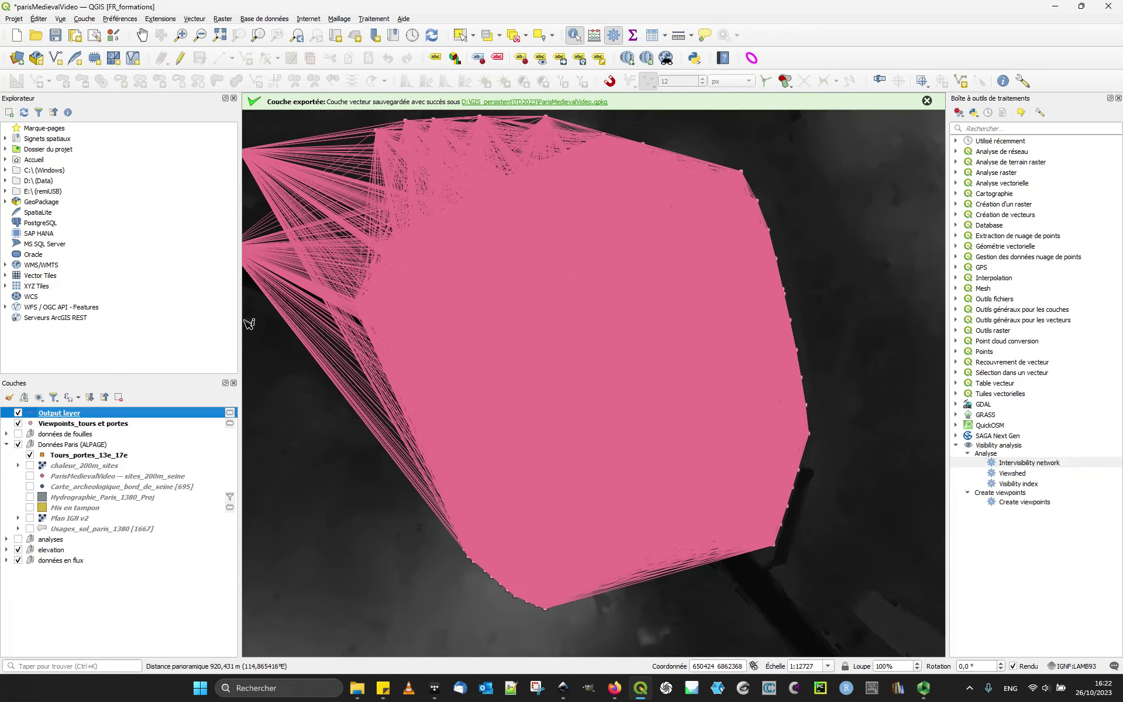
left_click(651, 36)
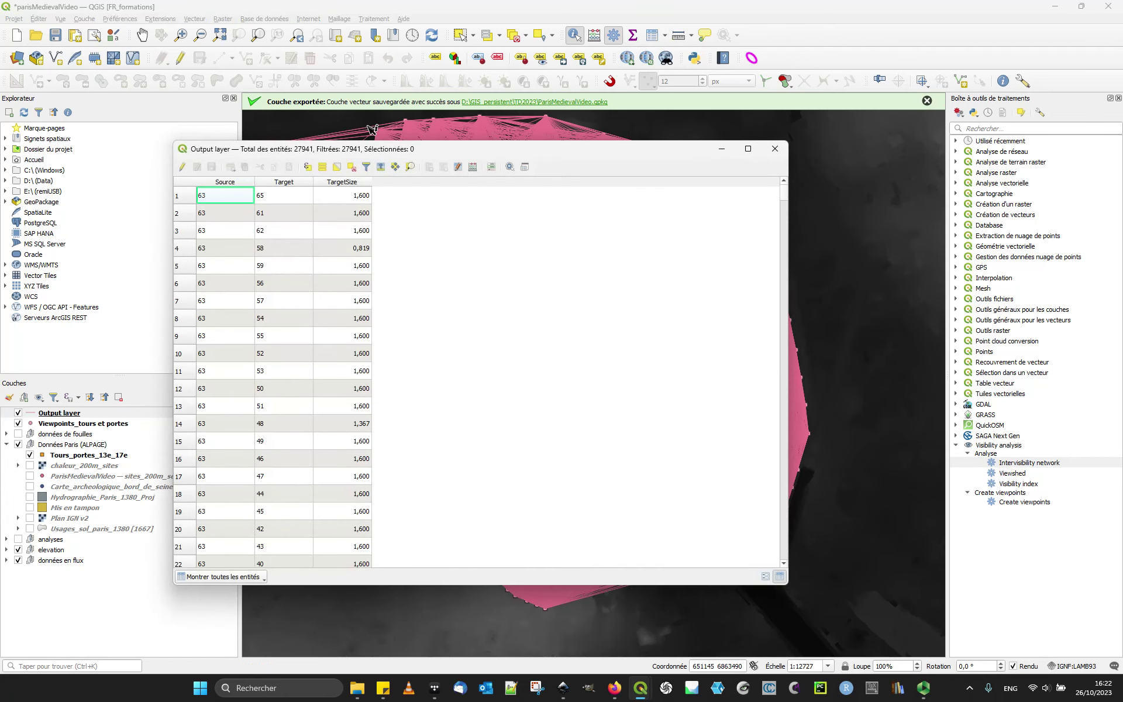
left_click(775, 148)
Remove the intervisibility Output layer from the project and bring all the viewpoints back into view.
left_click(120, 398)
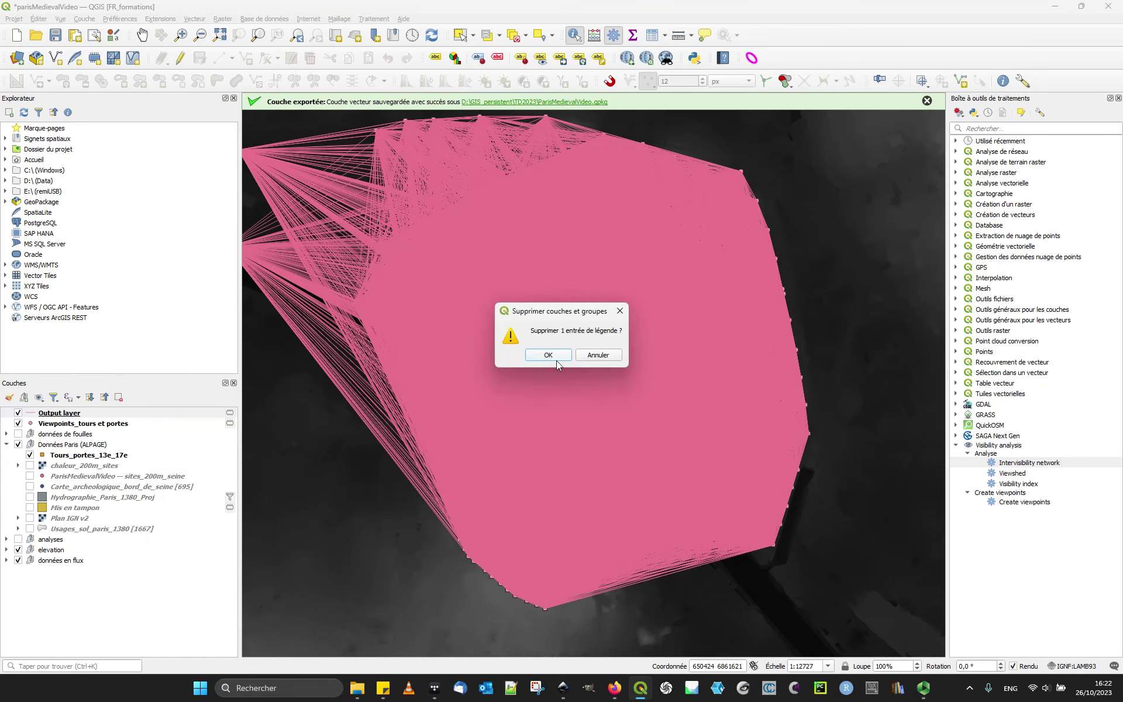
left_click(545, 351)
scroll(552, 410, "down", 2)
left_click_drag(553, 351, 561, 396)
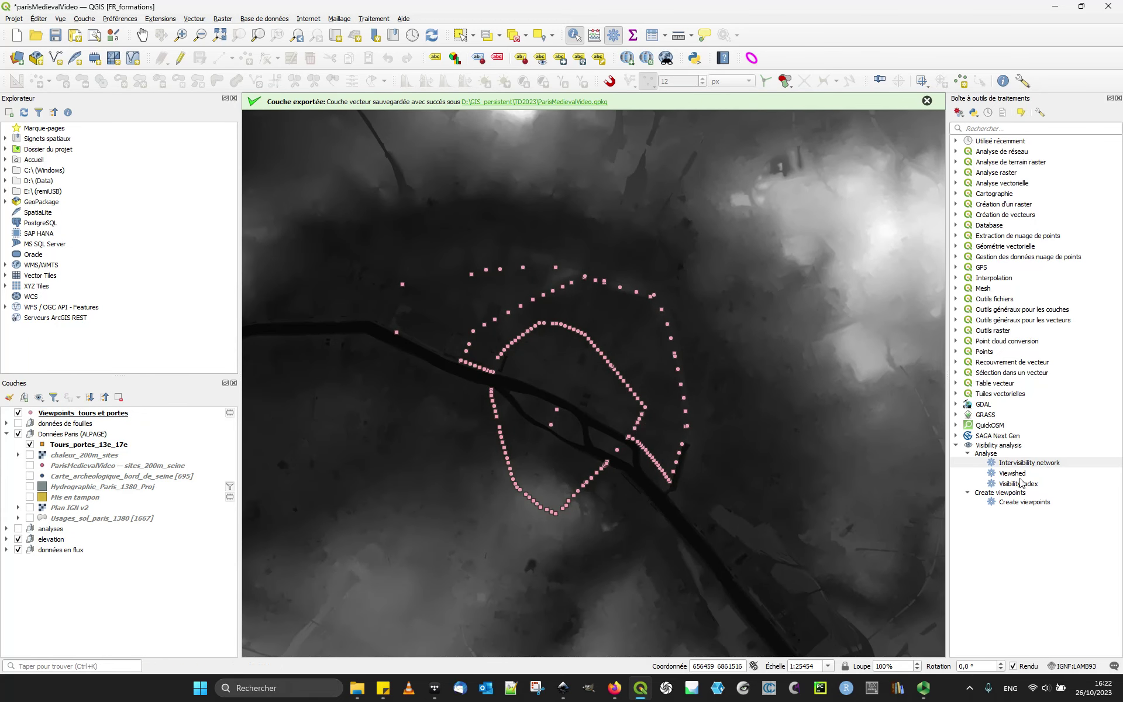
Open the Viewshed algorithm and keep Binary viewshed as the analysis type for the Viewpoints_tours et portes observers.
left_click(1015, 473)
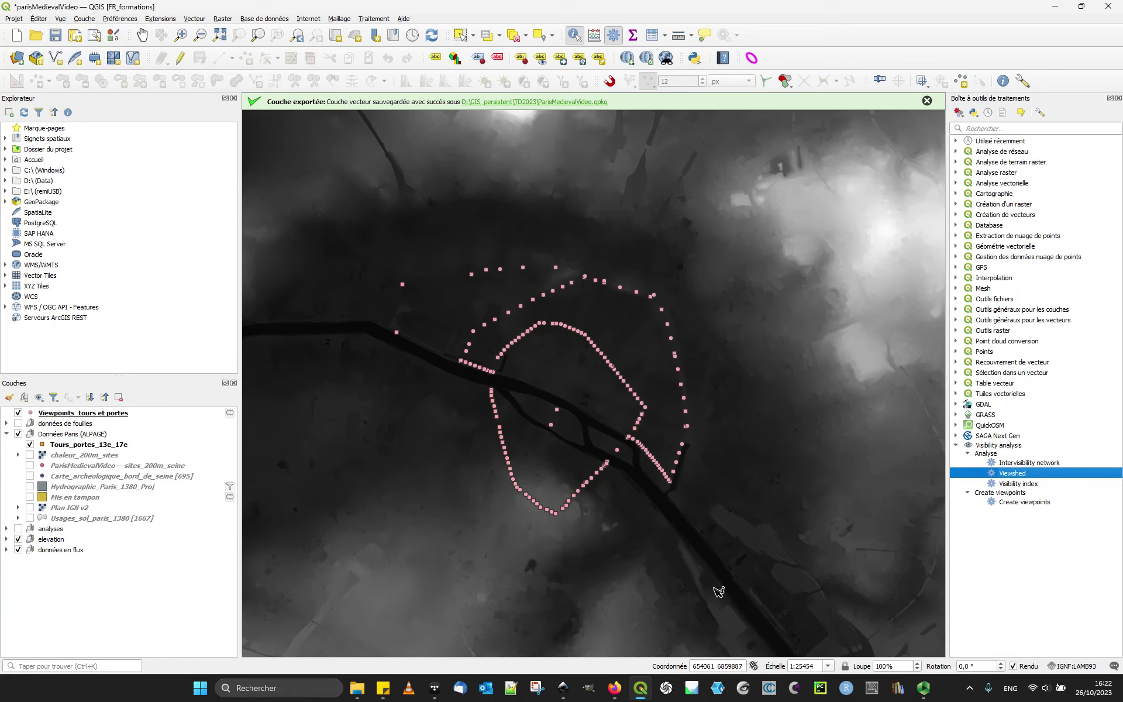
left_click_drag(804, 492, 783, 446)
left_click(1035, 474)
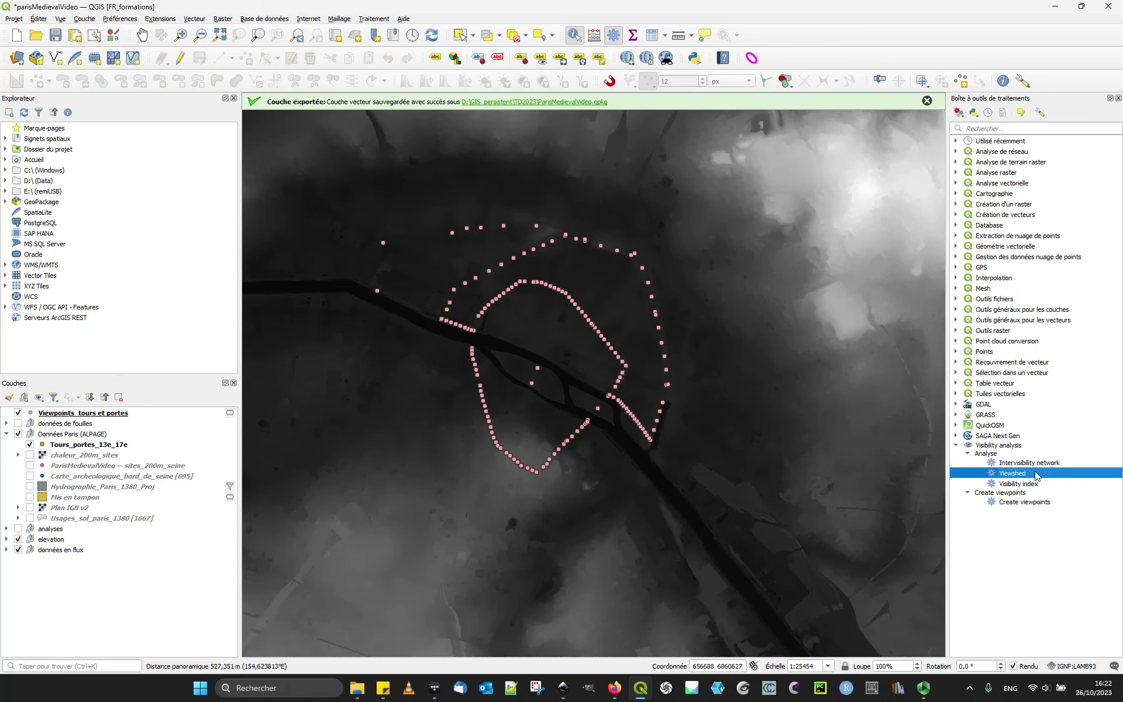
double_click(1036, 474)
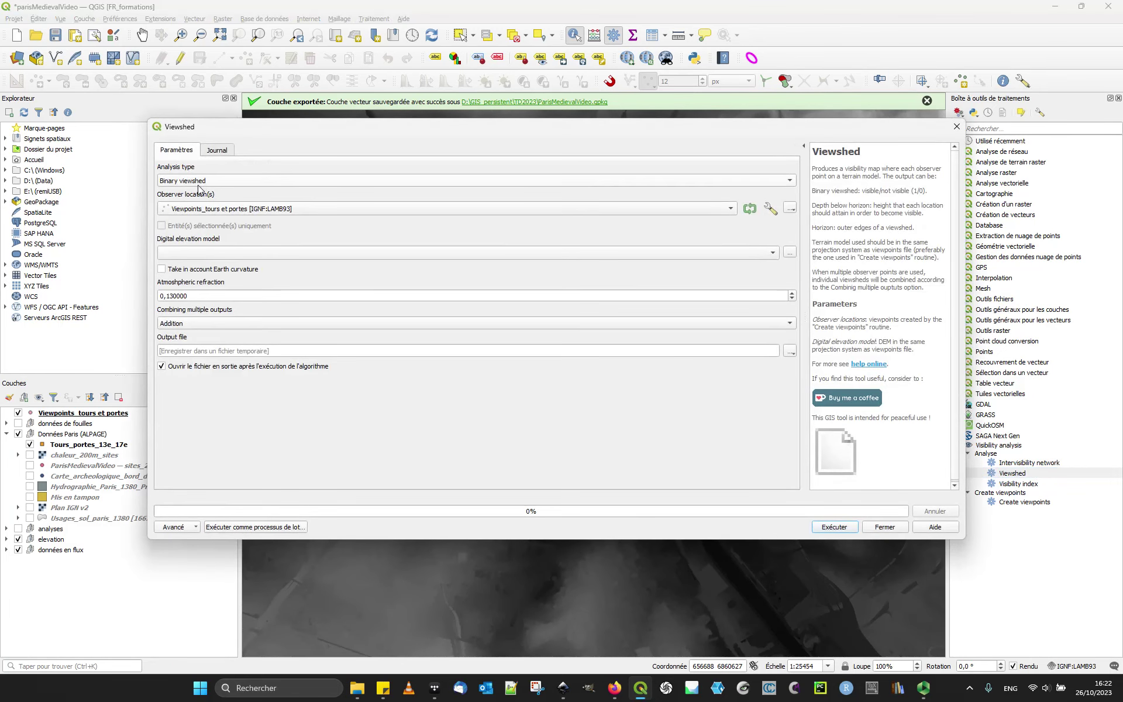
left_click(199, 182)
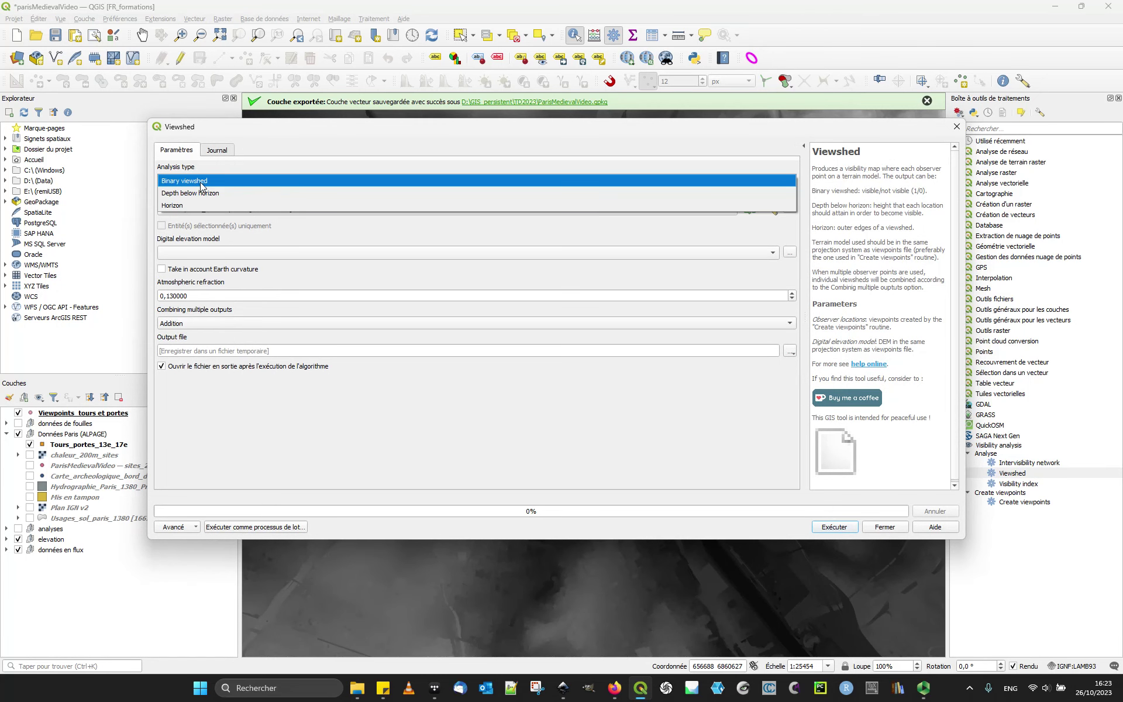
left_click(201, 182)
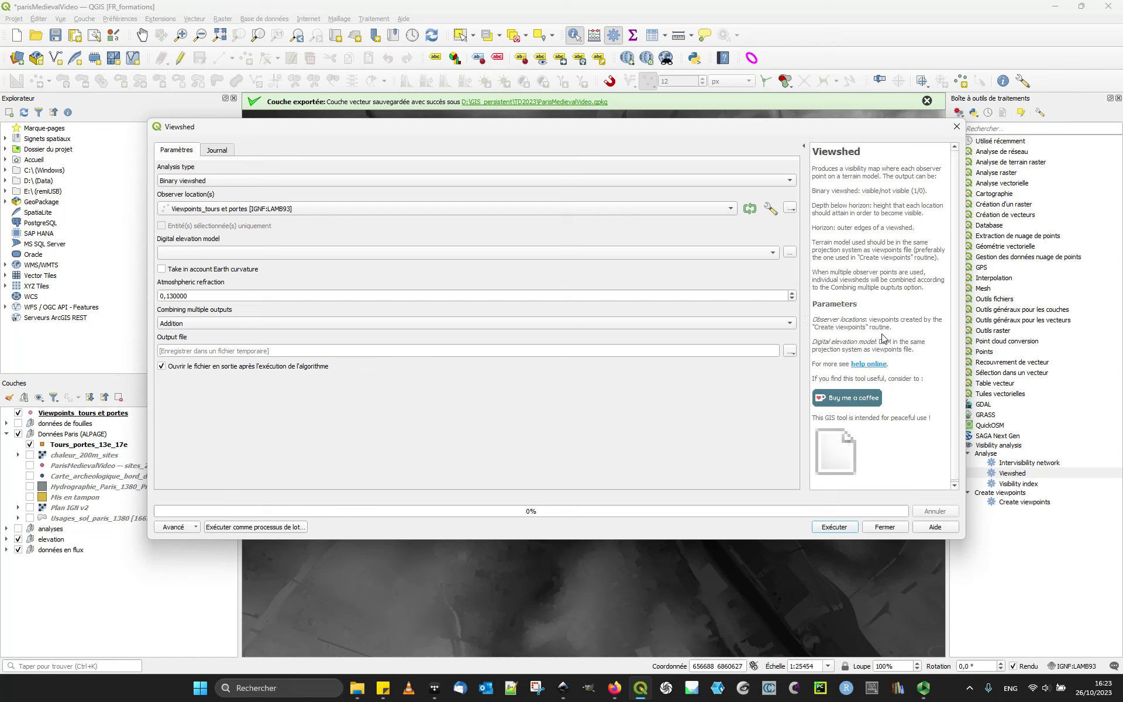
Consult the Visibility Analysis plugin's online help and main page in the browser, and return to the Viewshed dialog in QGIS.
left_click(861, 364)
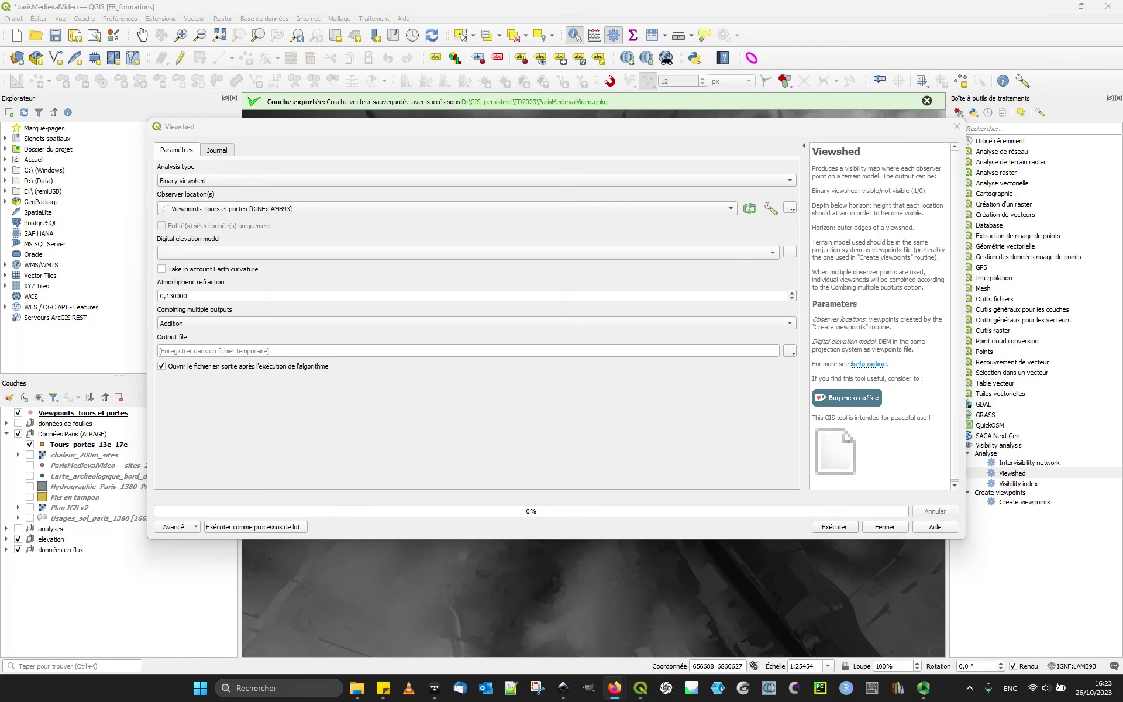
scroll(578, 396, "down", 8)
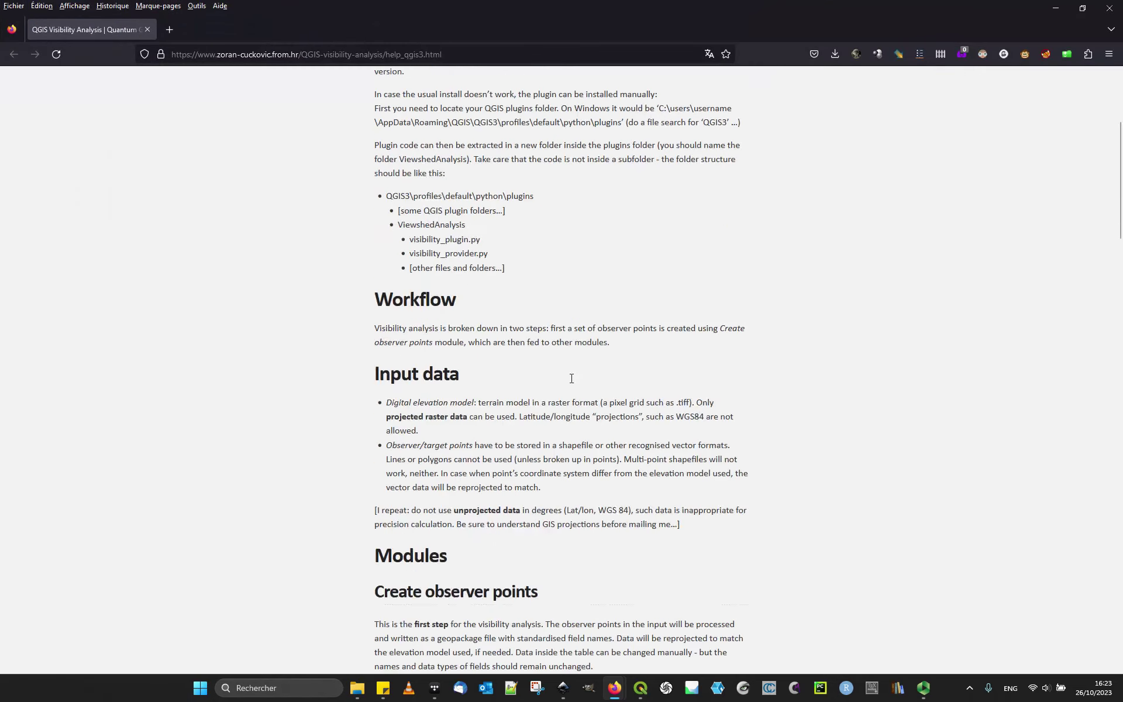
scroll(578, 396, "down", 15)
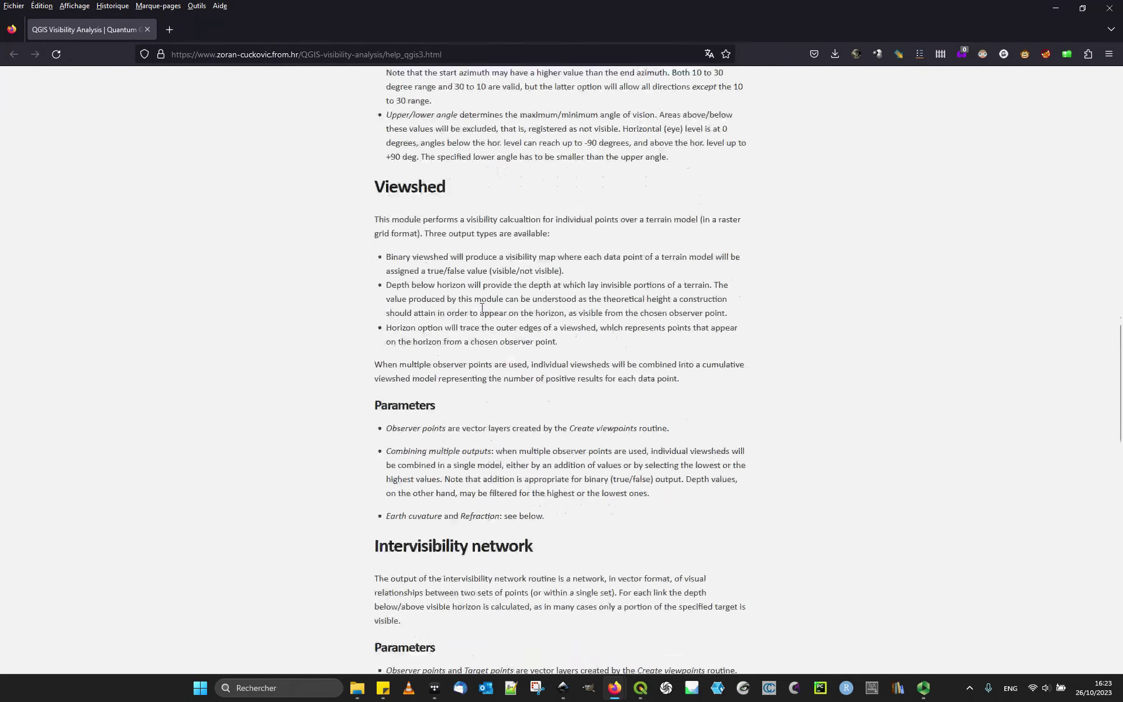
scroll(482, 308, "down", 13)
scroll(482, 309, "up", 6)
scroll(482, 309, "up", 20)
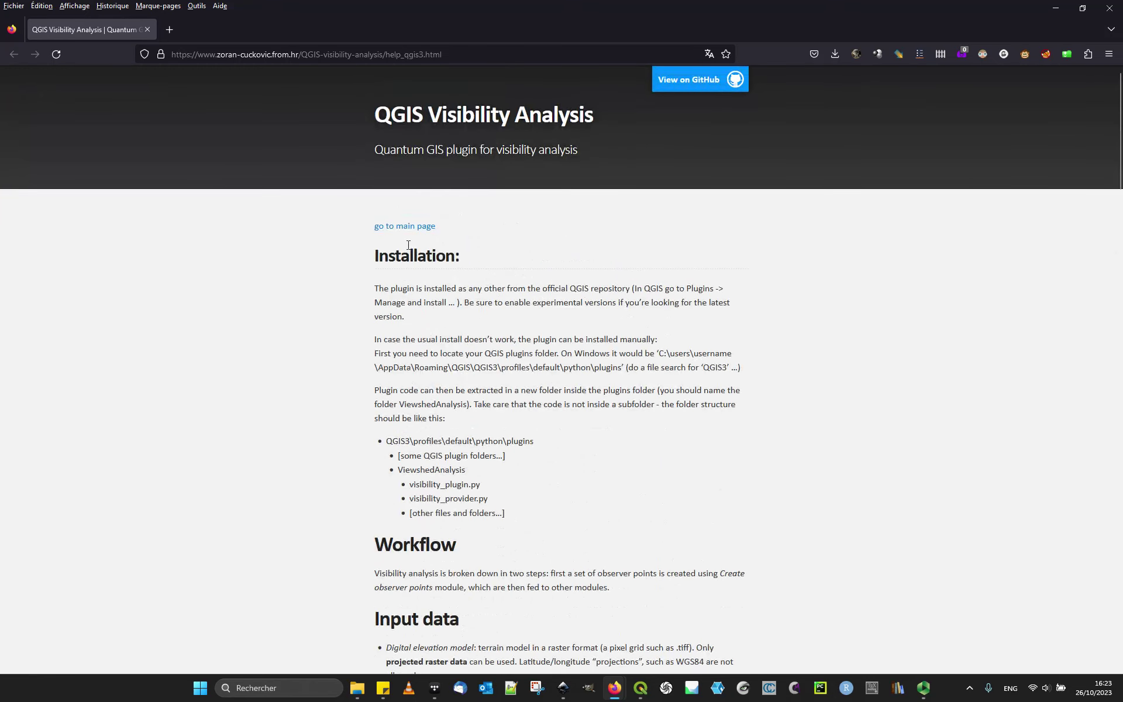
left_click(415, 230)
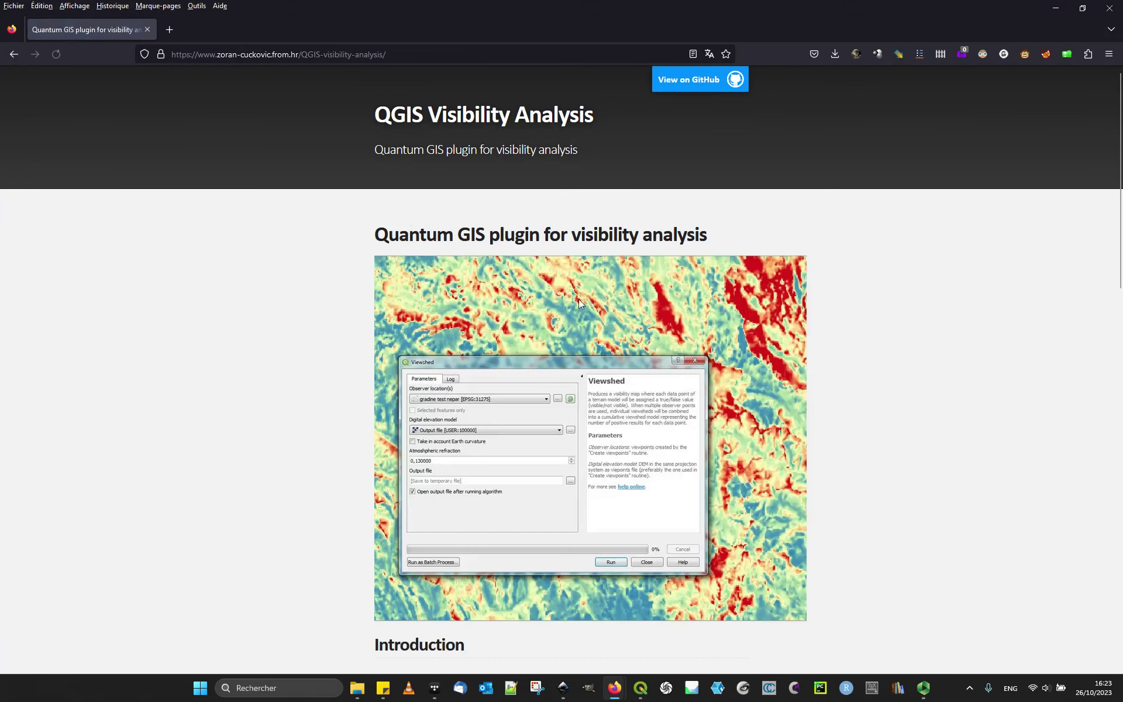
scroll(917, 390, "down", 12)
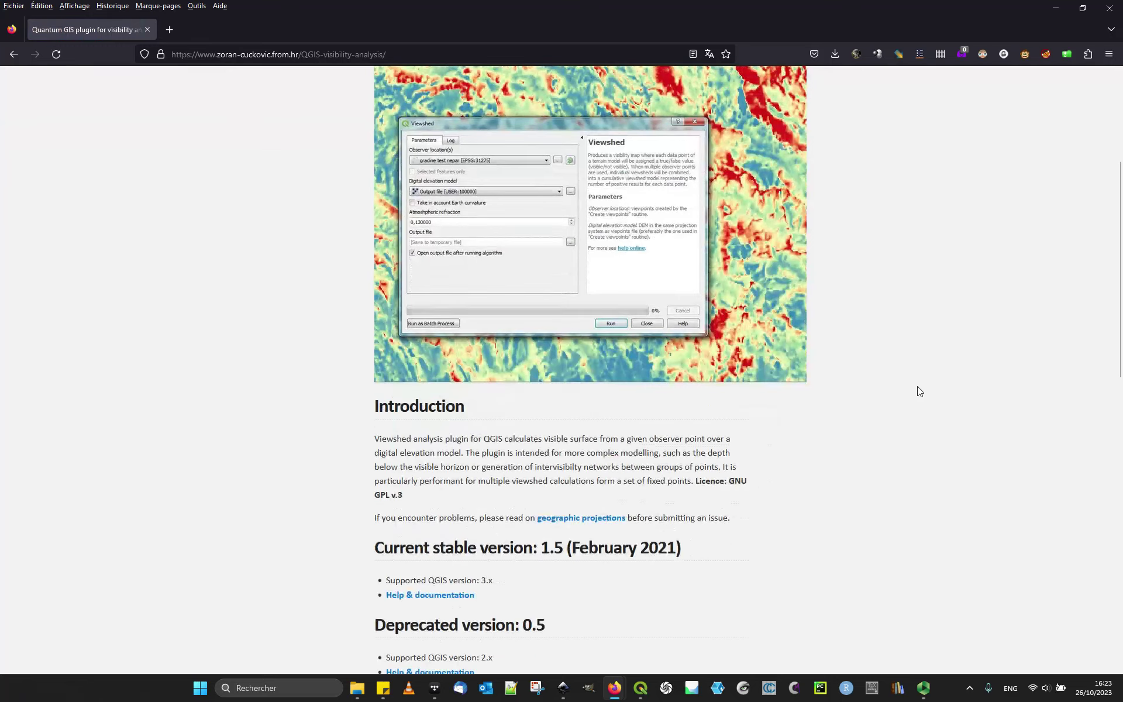
scroll(919, 391, "down", 5)
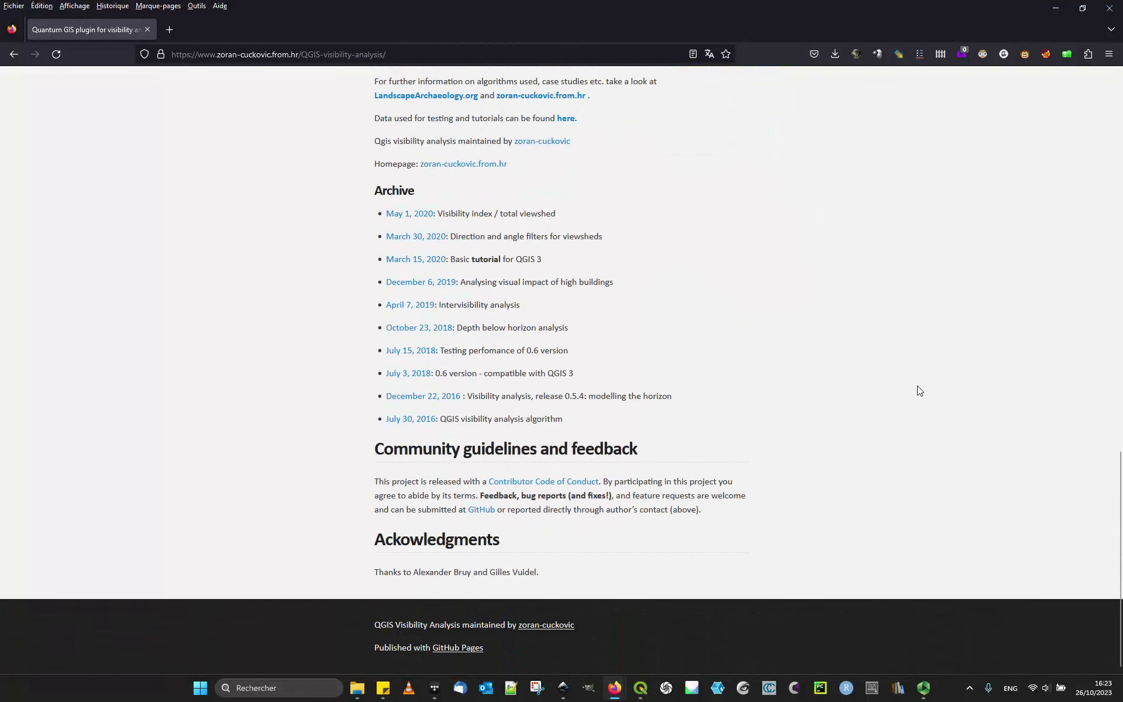
left_click(1056, 8)
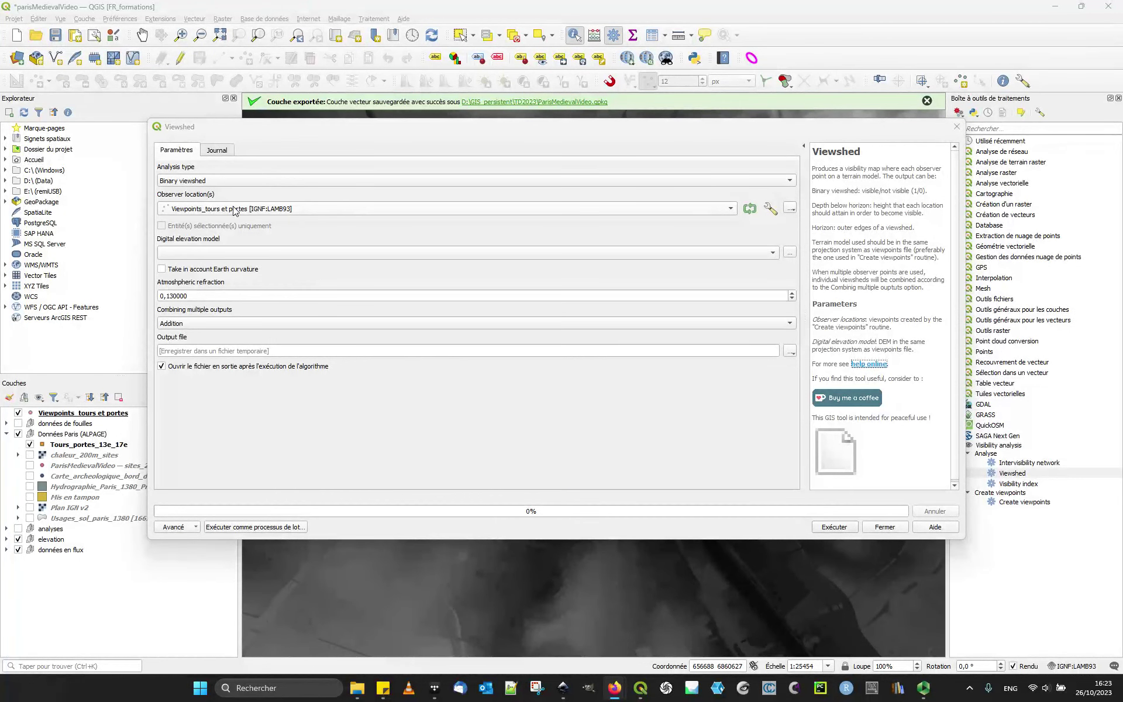
Run Viewshed with raster 5m as the digital elevation model and multiple outputs combined by Addition.
left_click(225, 253)
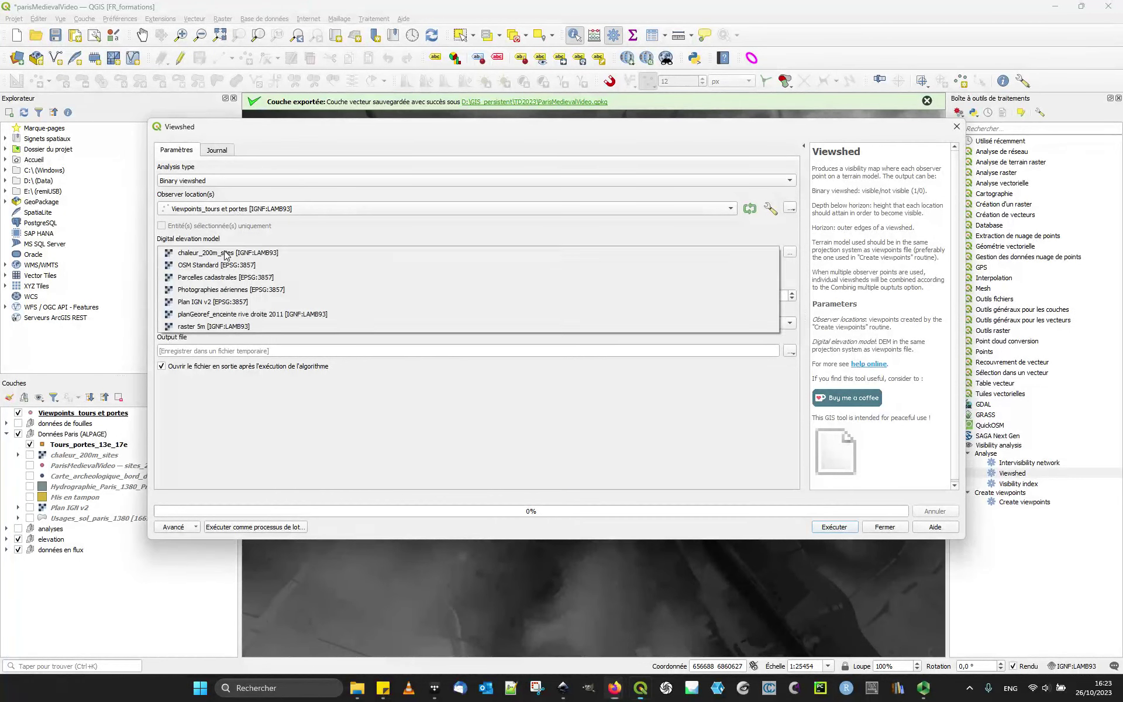
left_click(220, 327)
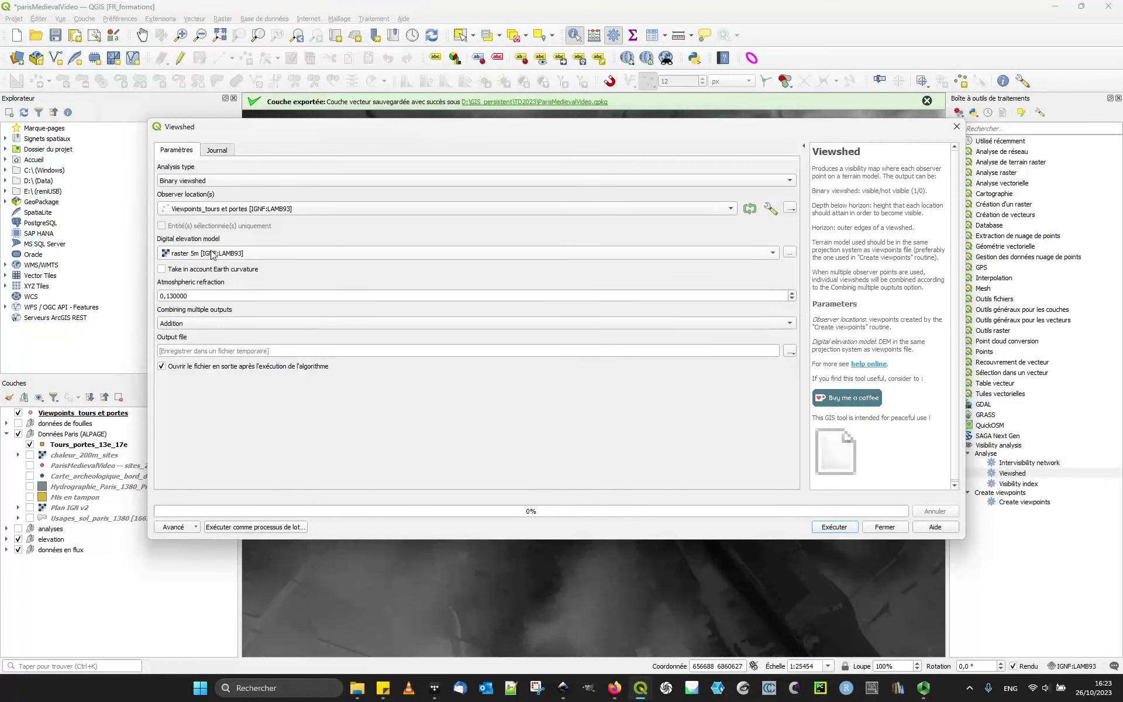
left_click(206, 325)
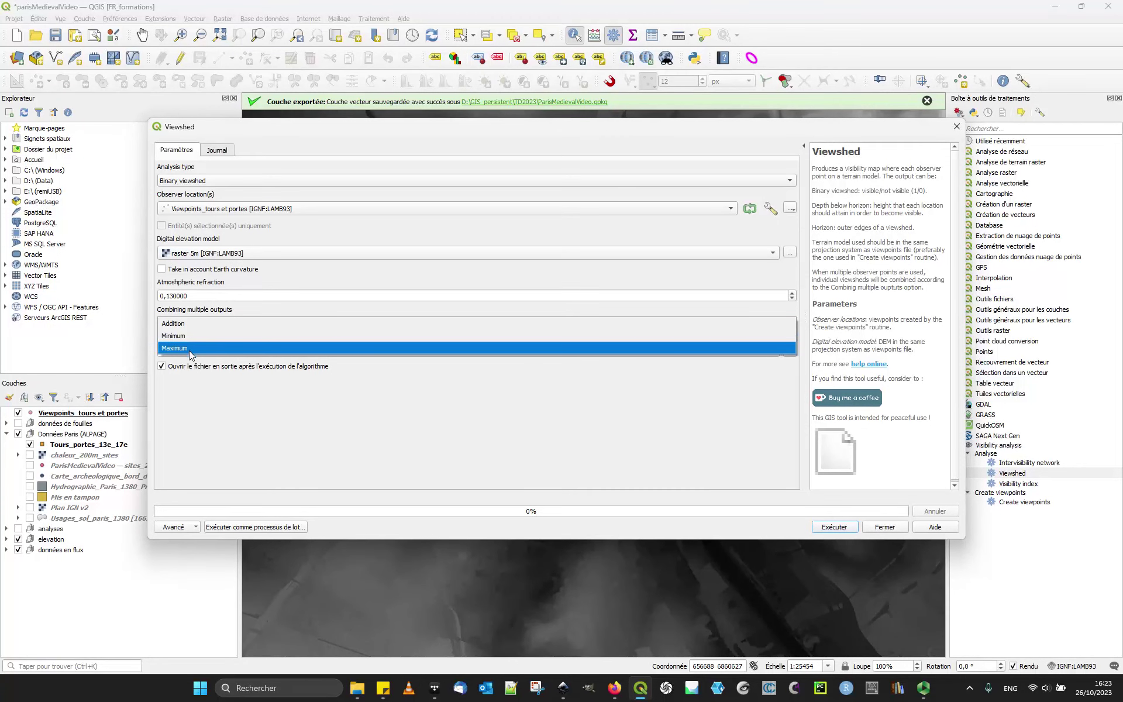
left_click(191, 327)
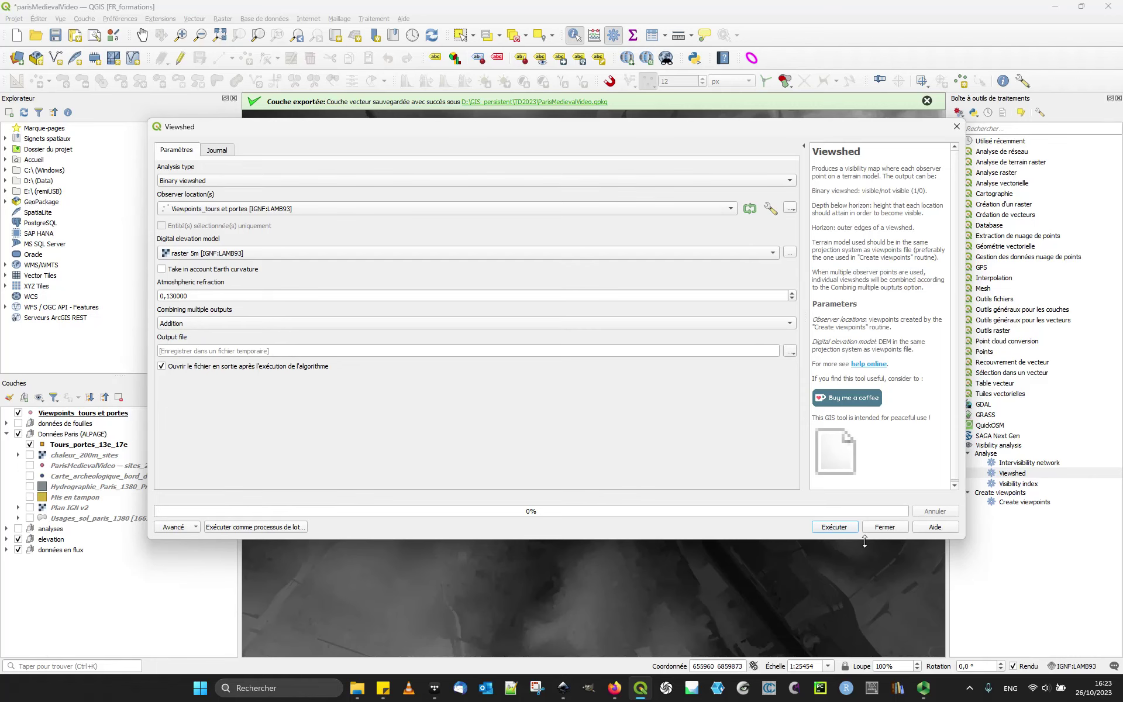
left_click(843, 528)
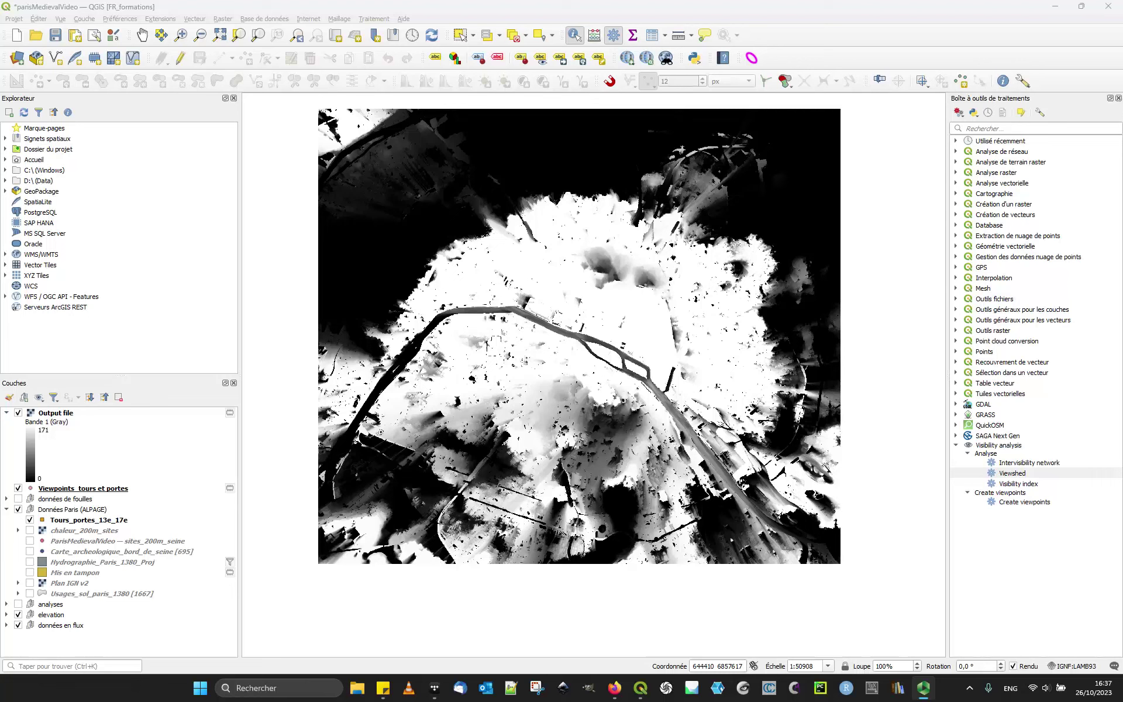
Switch the Output file viewshed raster's rendering to single-band pseudocolor (Pseudo-couleur à bande unique) in its properties.
left_click(75, 415)
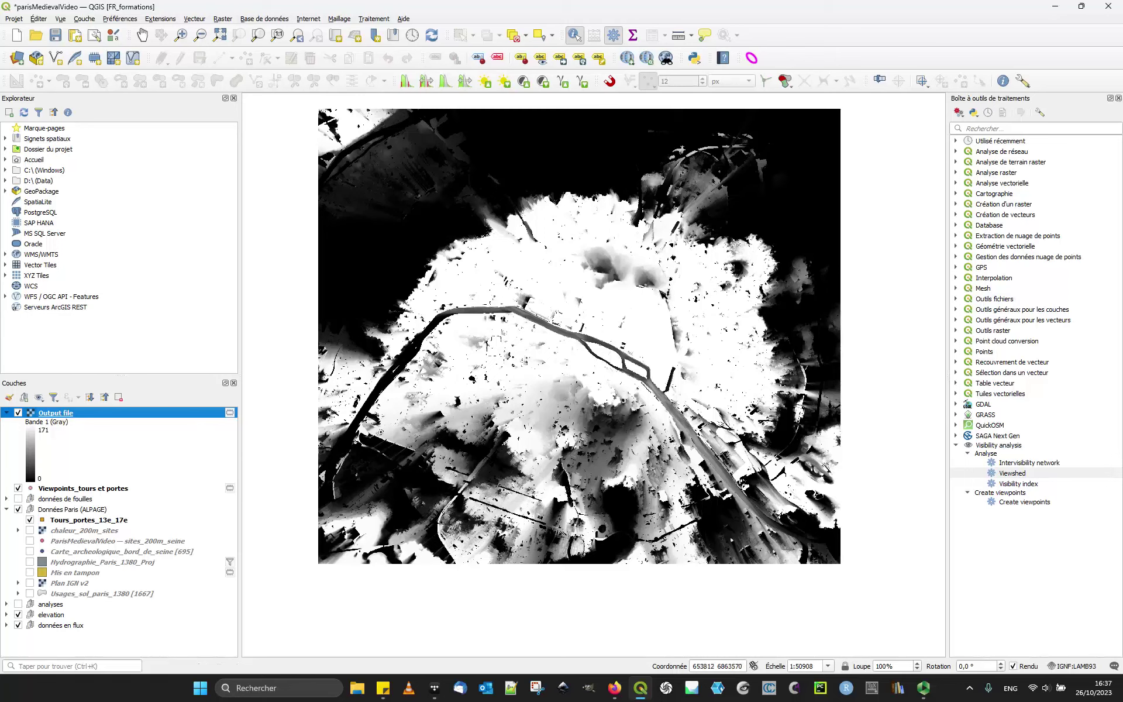
double_click(108, 414)
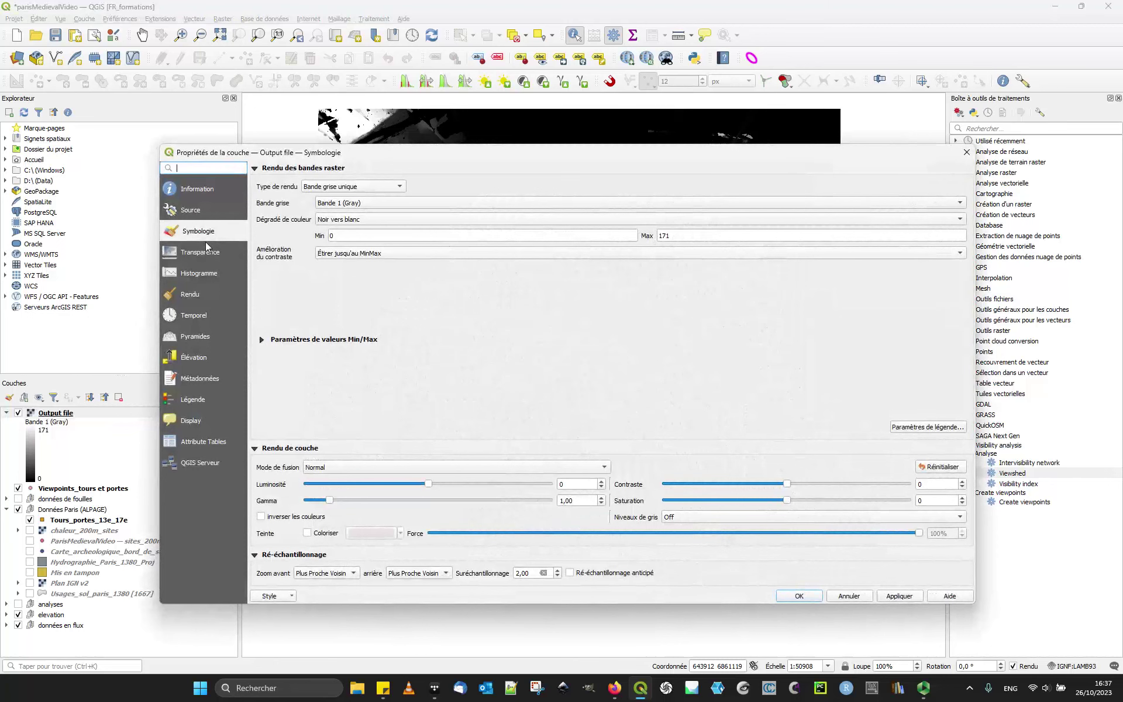
left_click(351, 186)
left_click(351, 188)
left_click(343, 186)
left_click(350, 199)
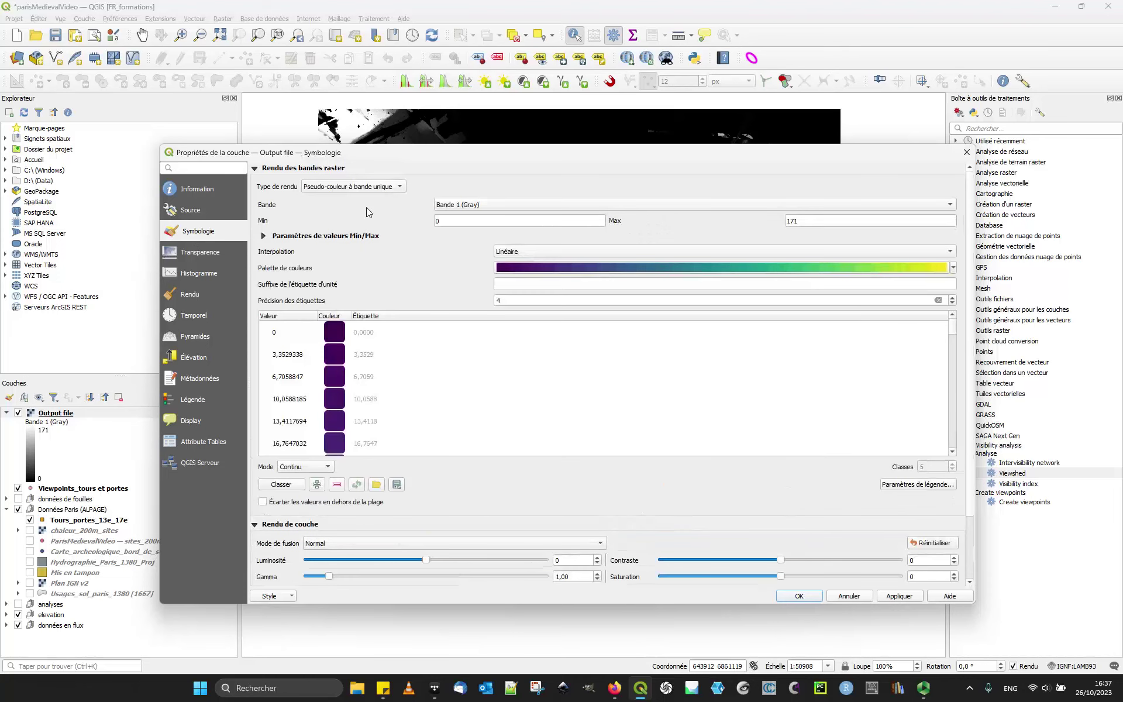
Try the YlOrRd color ramp on the viewshed raster and restore the Viridis ramp.
left_click(946, 268)
left_click(540, 473)
left_click(953, 268)
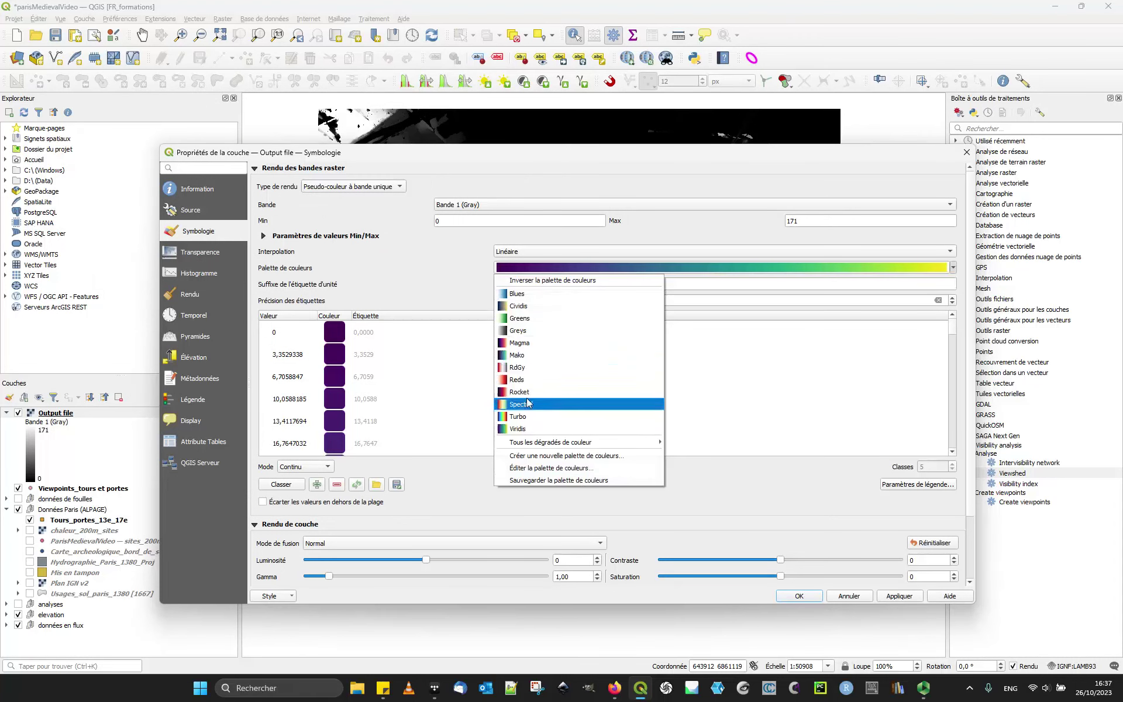
mouse_move(541, 443)
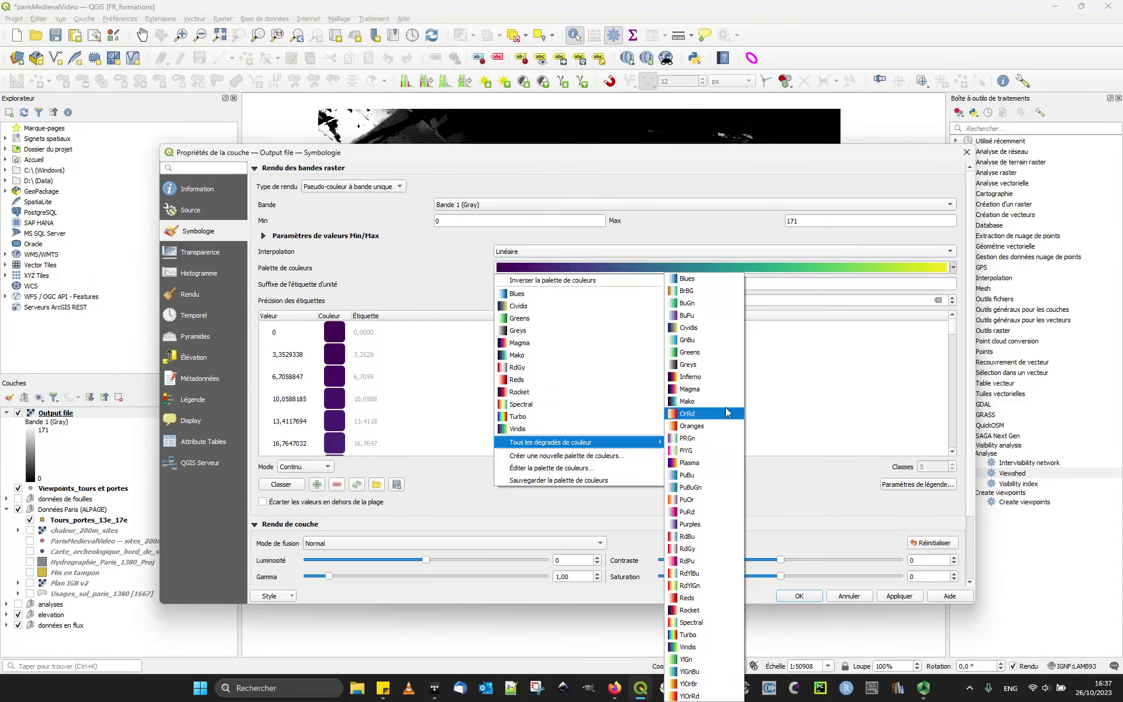
left_click(686, 696)
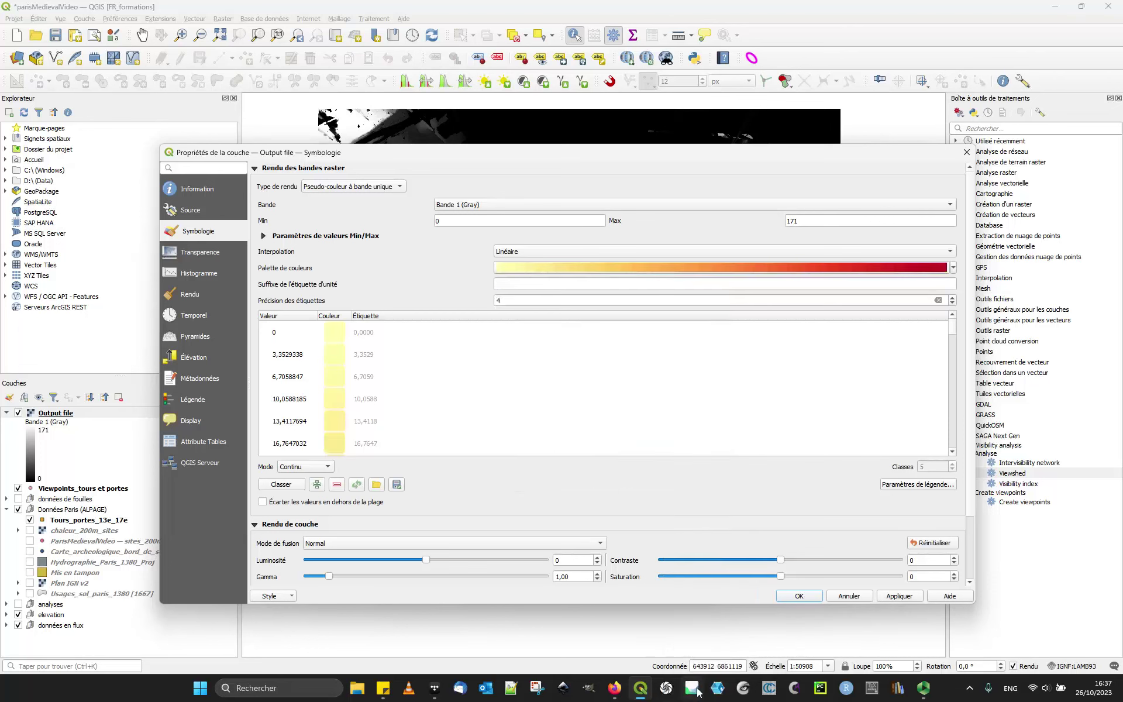
left_click(953, 267)
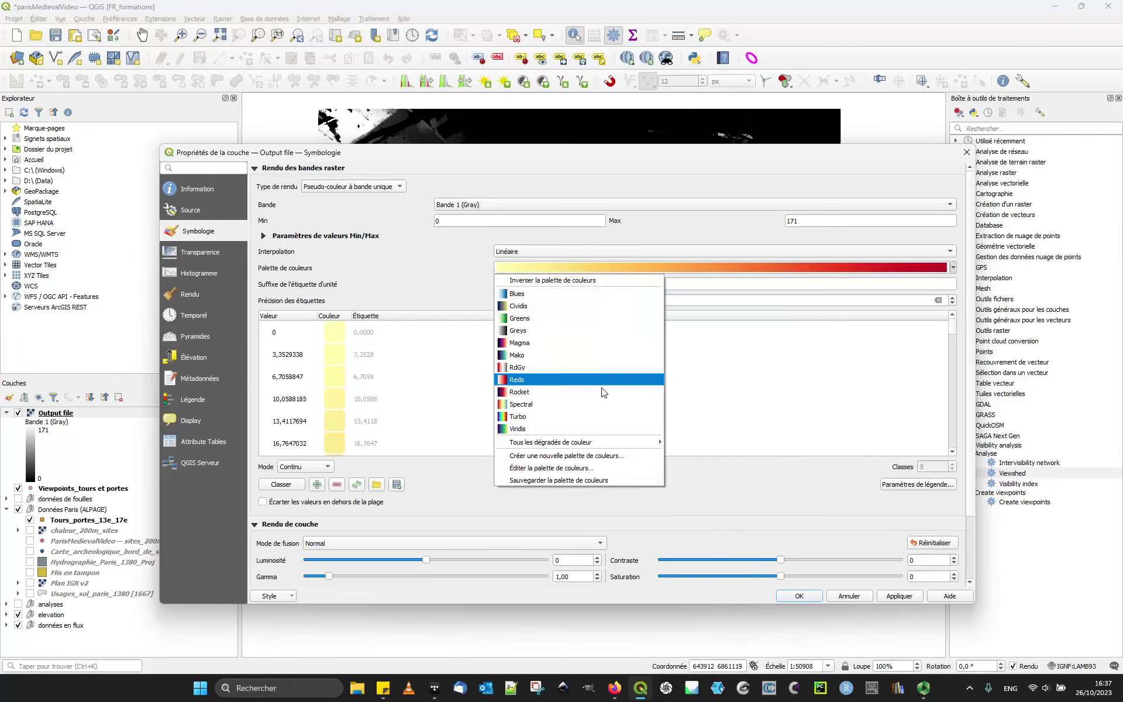
left_click(534, 428)
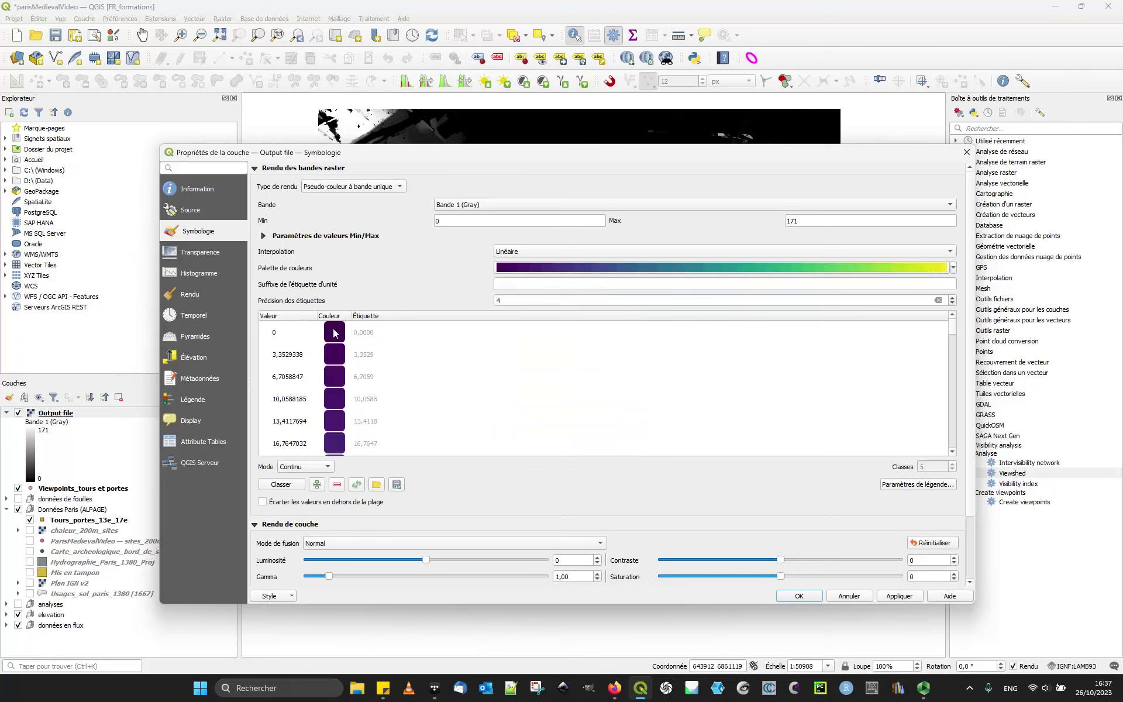
Make the color for value 0 fully transparent and apply the symbology to the viewshed raster.
double_click(335, 333)
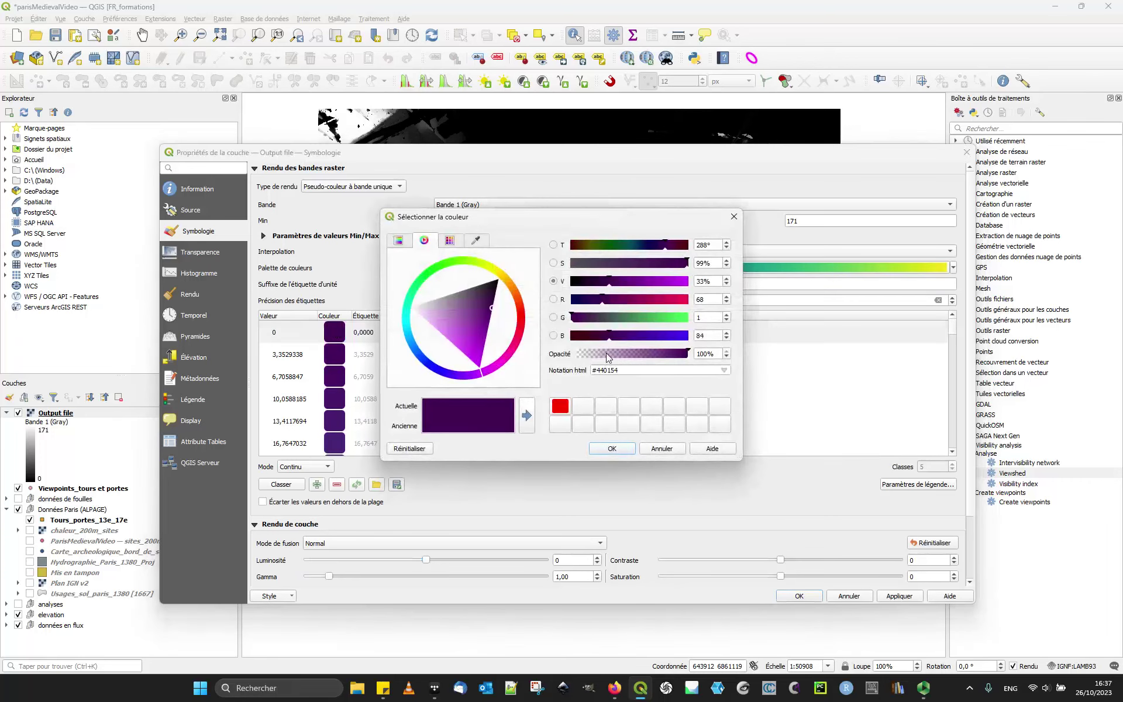
left_click_drag(609, 359, 525, 362)
left_click(612, 449)
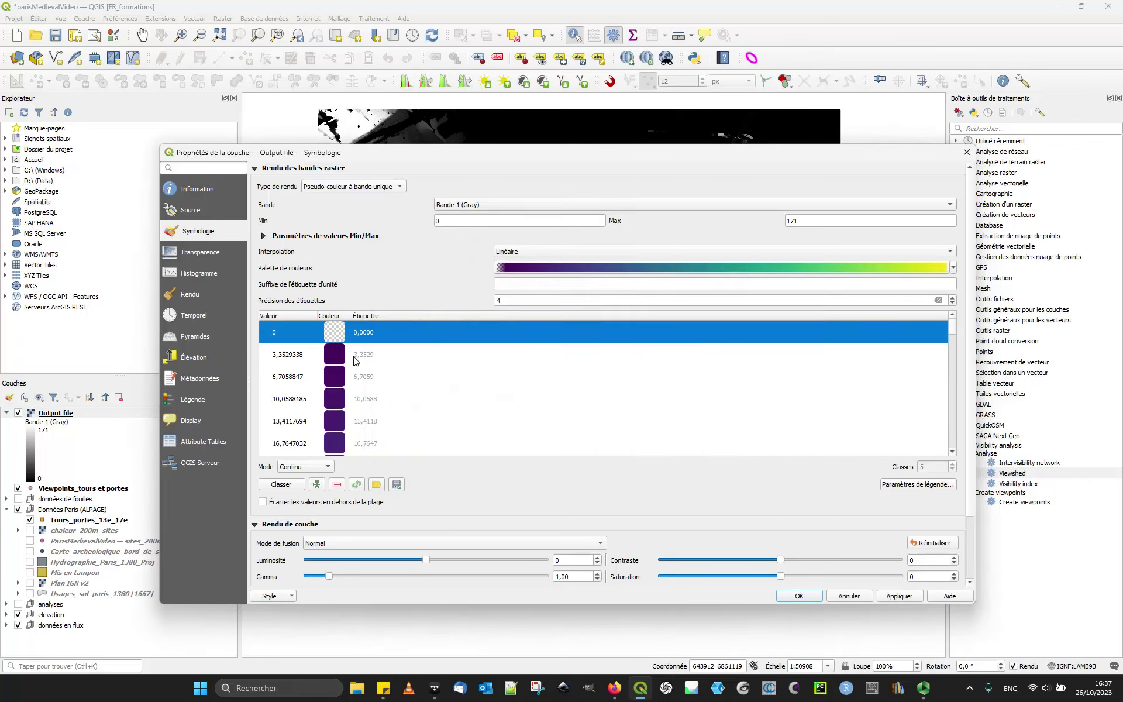
left_click(901, 596)
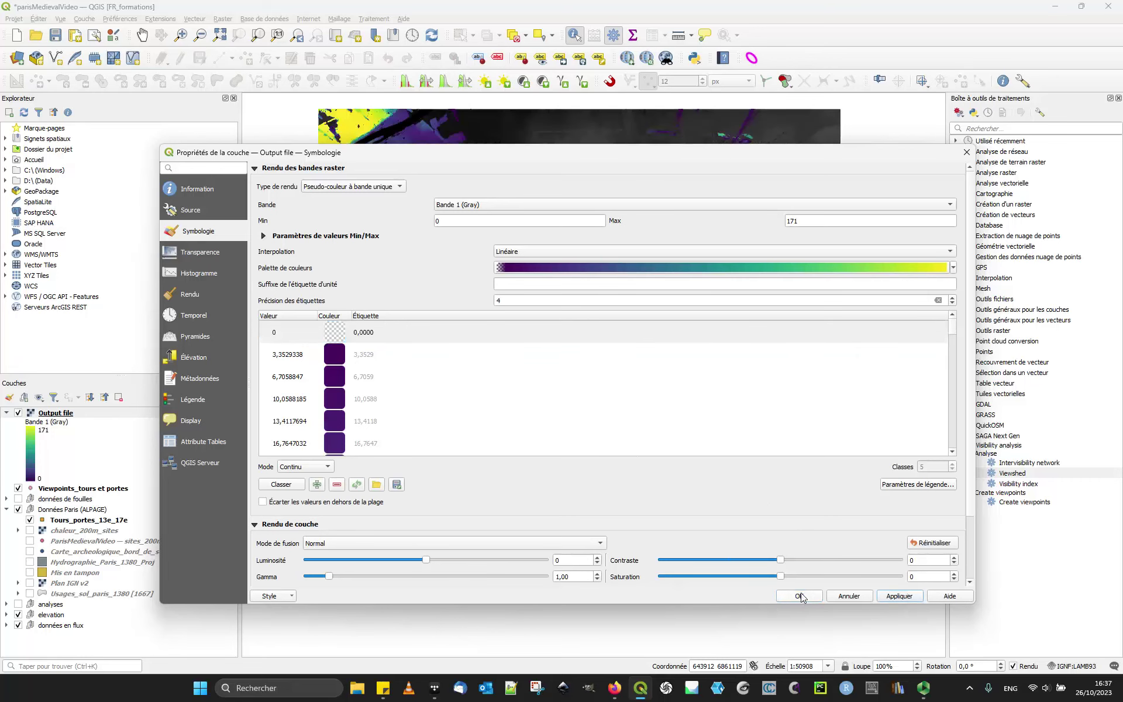
left_click(798, 596)
Identify the viewshed raster's value at a point just north of the river islands.
left_click_drag(659, 337, 605, 323)
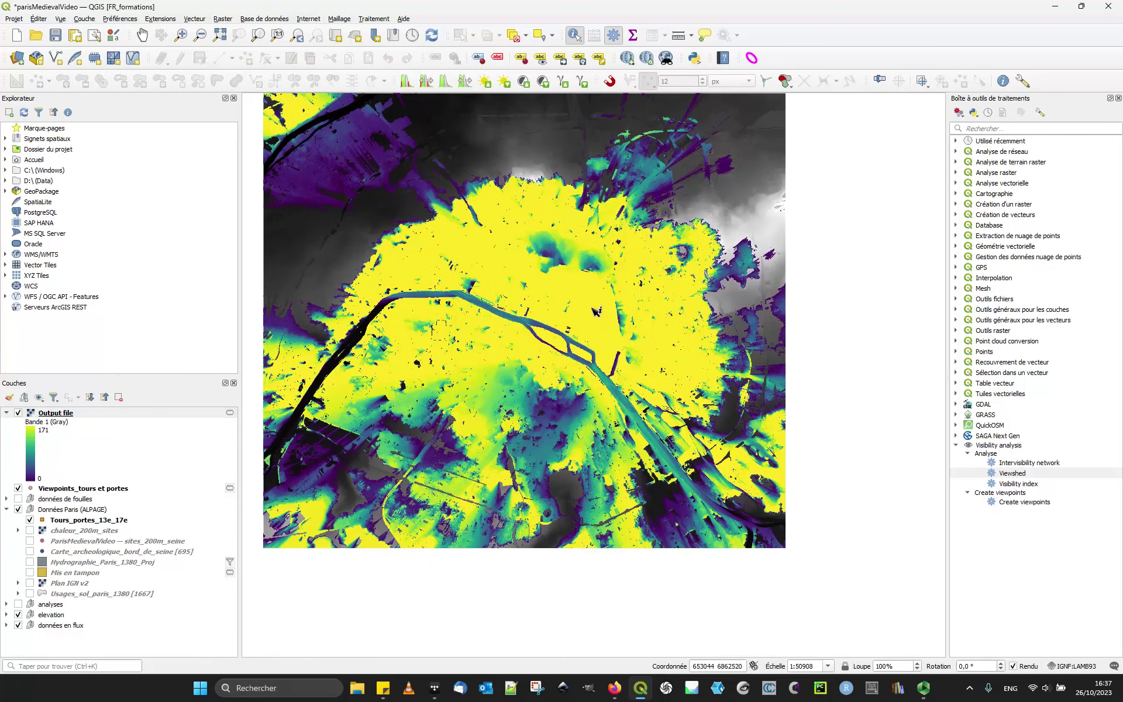
scroll(603, 338, "up", 1)
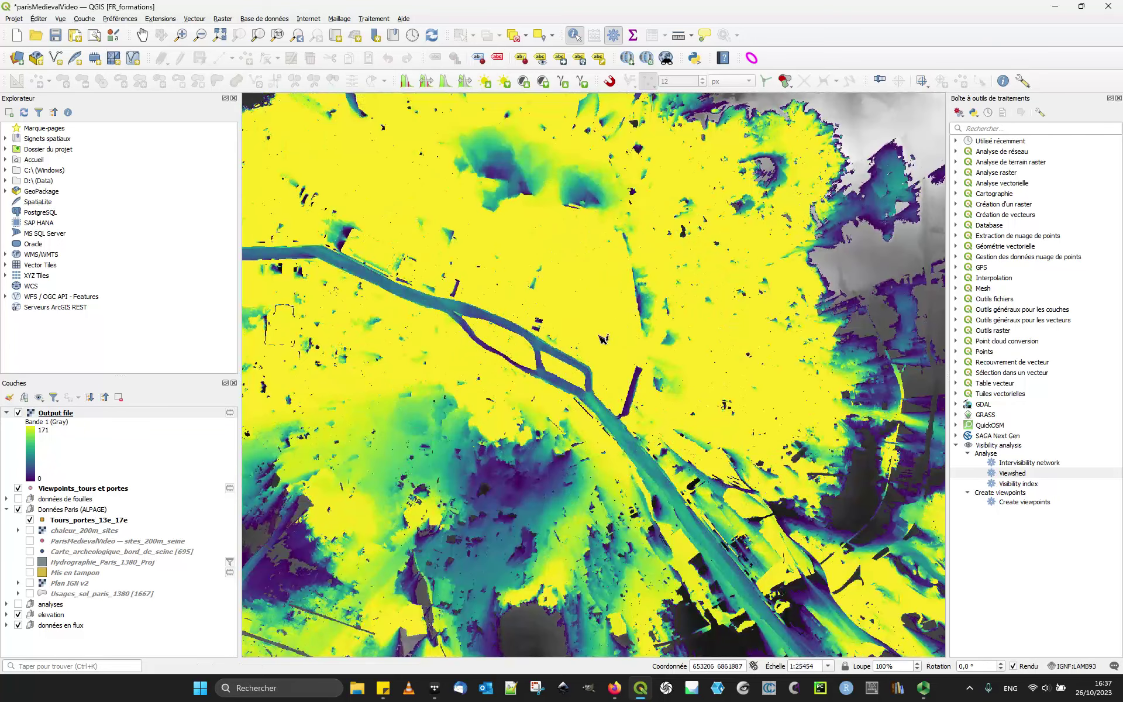
left_click(567, 287)
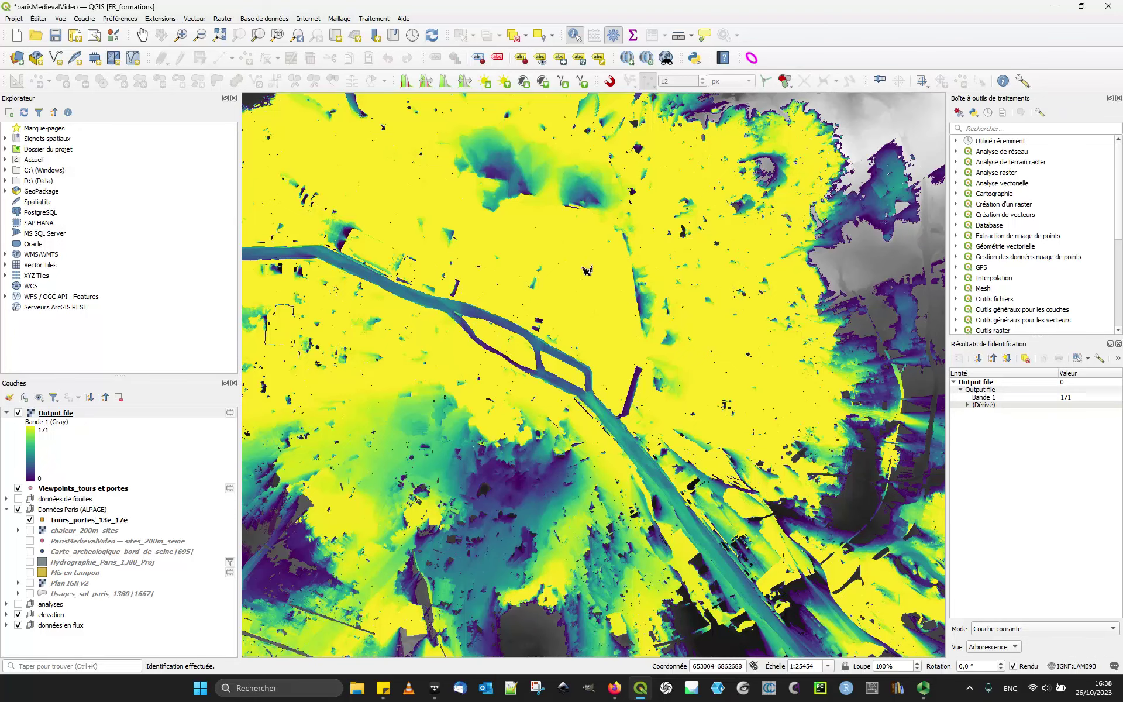
left_click_drag(581, 267, 635, 305)
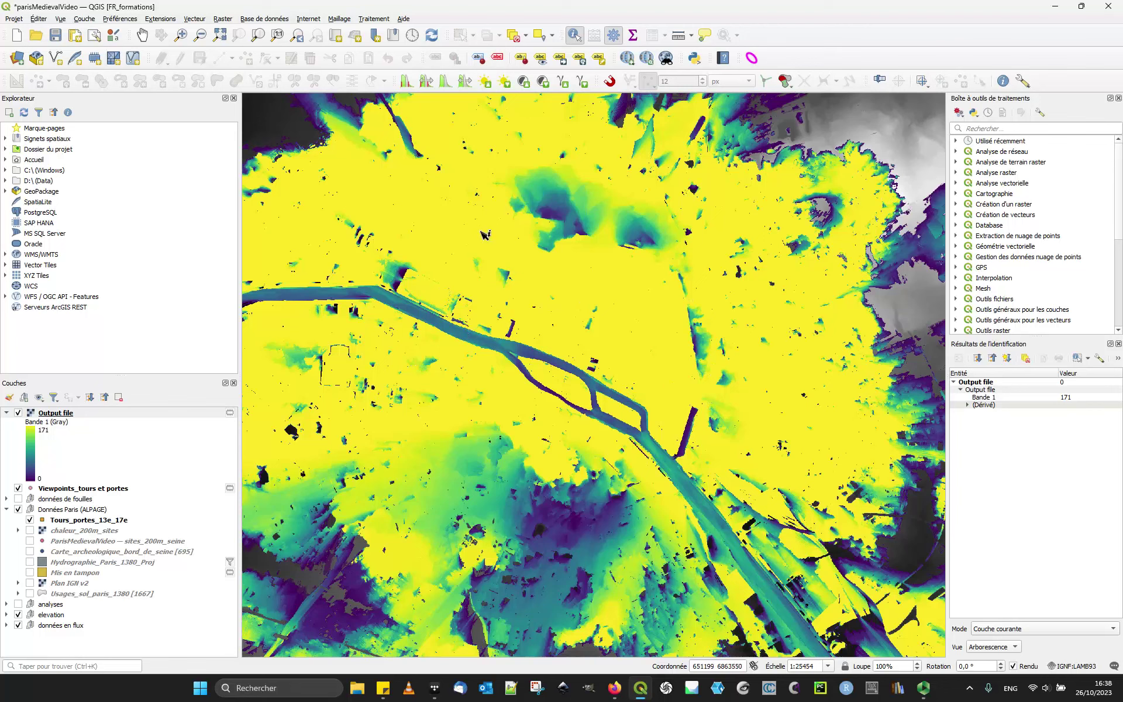
Move the Output file layer below Tours_portes_13e_17e in the Données Paris (ALPAGE) group and hide the Viewpoints_tours et portes layer.
left_click_drag(63, 521, 107, 509)
left_click_drag(55, 413, 143, 529)
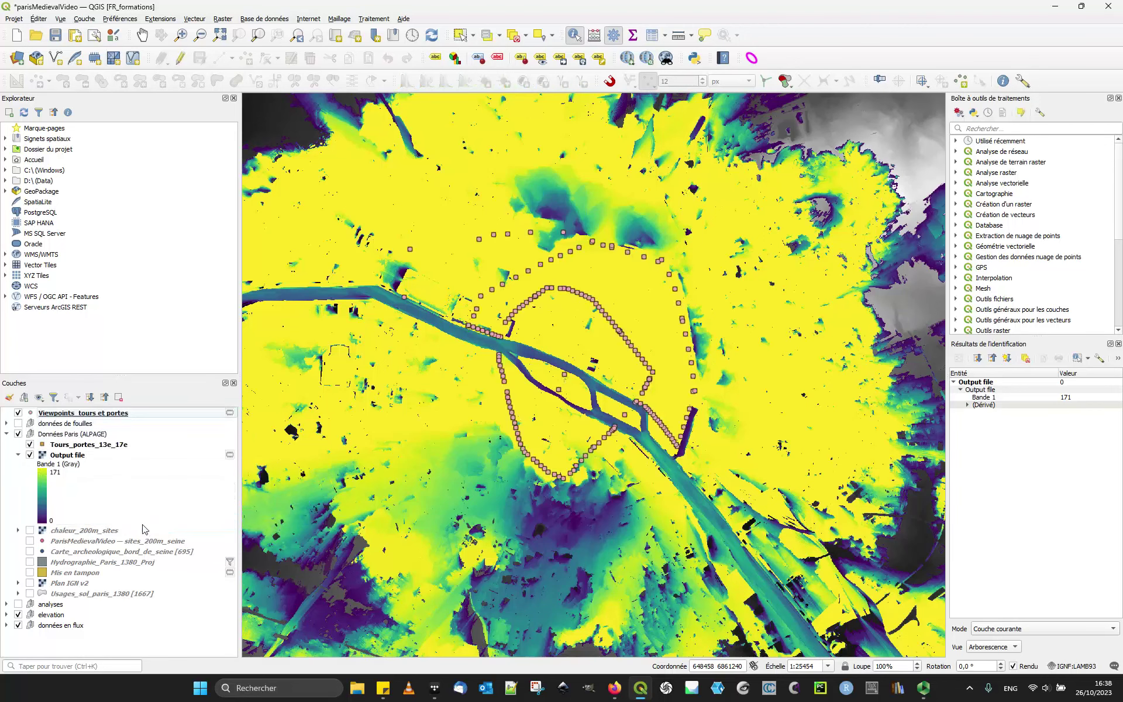
left_click(18, 413)
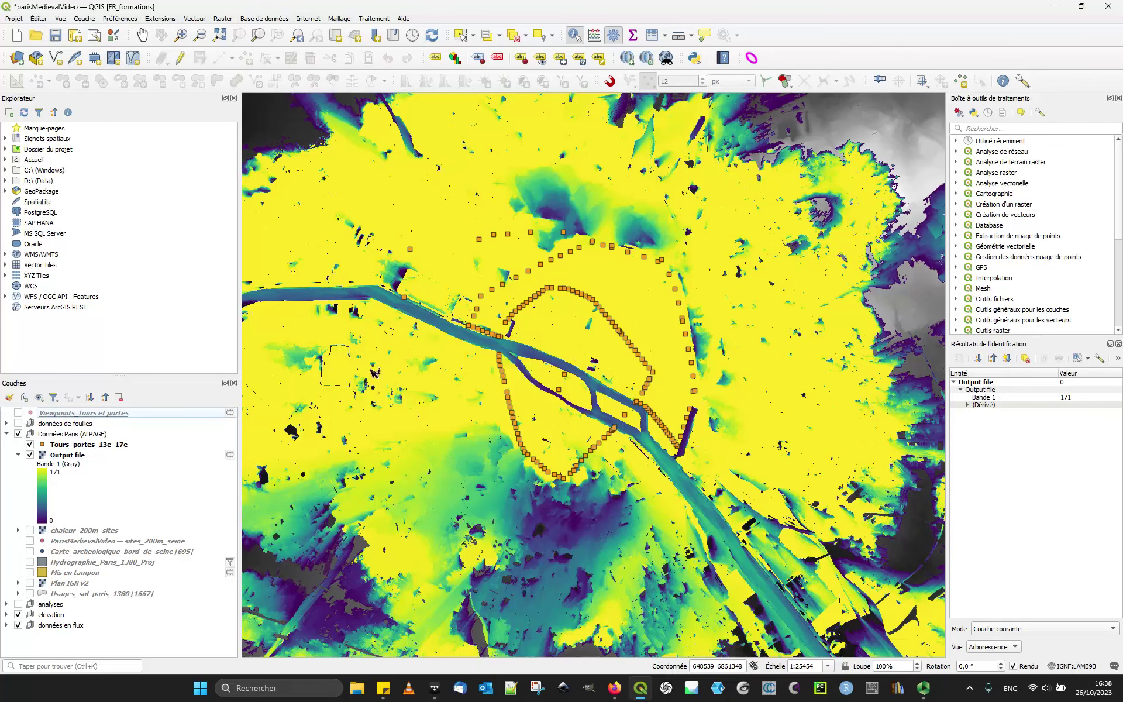
Select the Output file layer and identify its value in the dark patch just north of the outer wall.
scroll(650, 363, "down", 1)
scroll(638, 389, "up", 1)
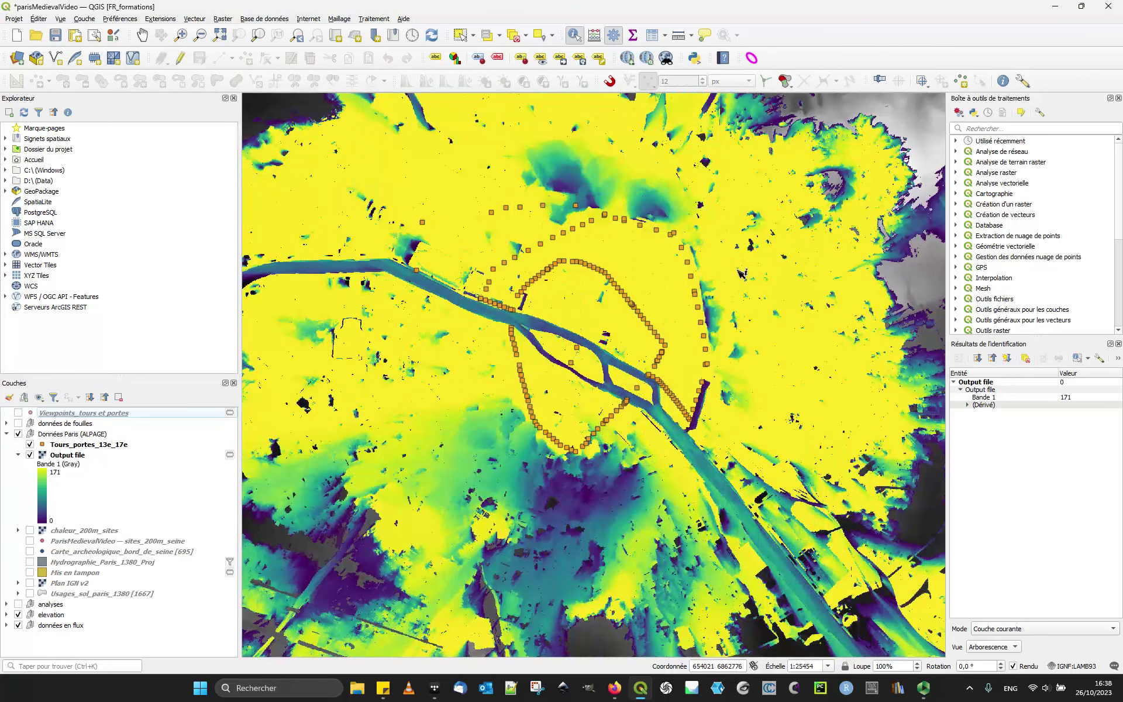
scroll(675, 276, "down", 1)
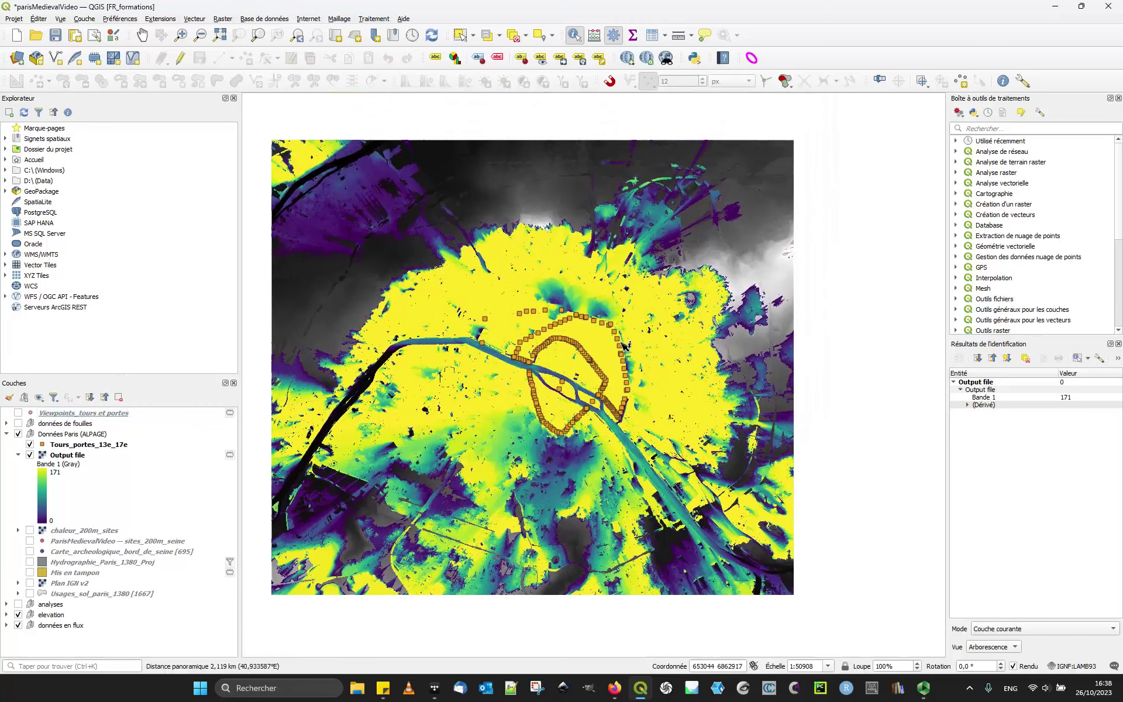
scroll(613, 339, "up", 1)
scroll(587, 302, "up", 1)
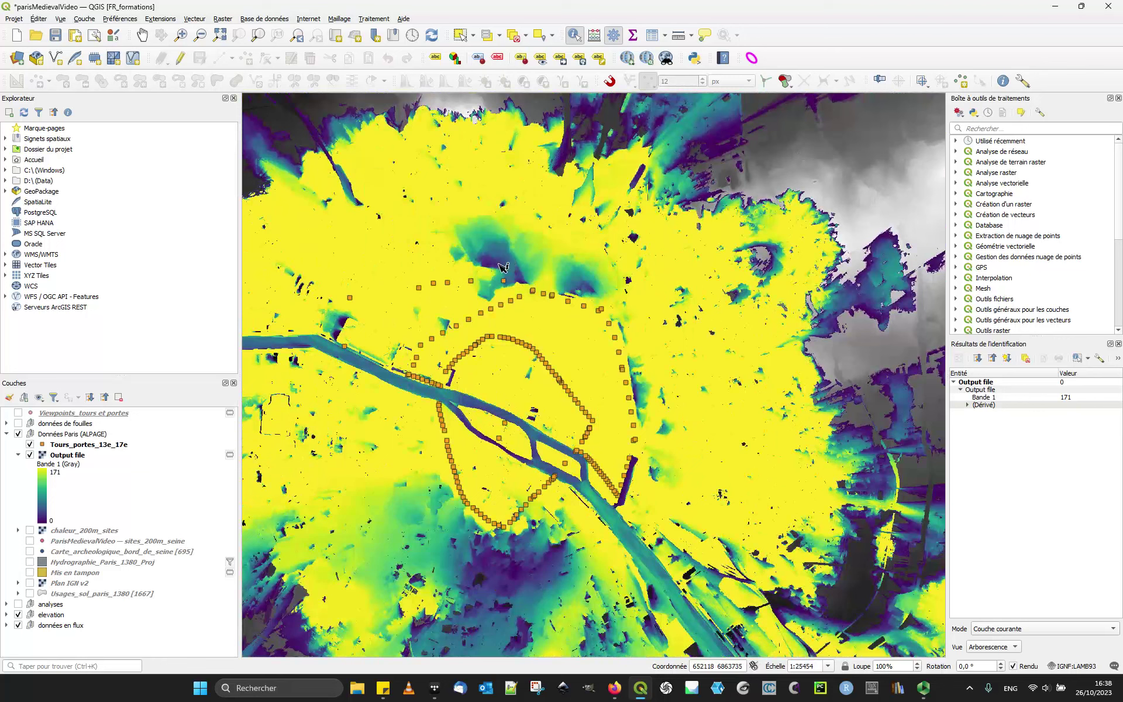
left_click(57, 457)
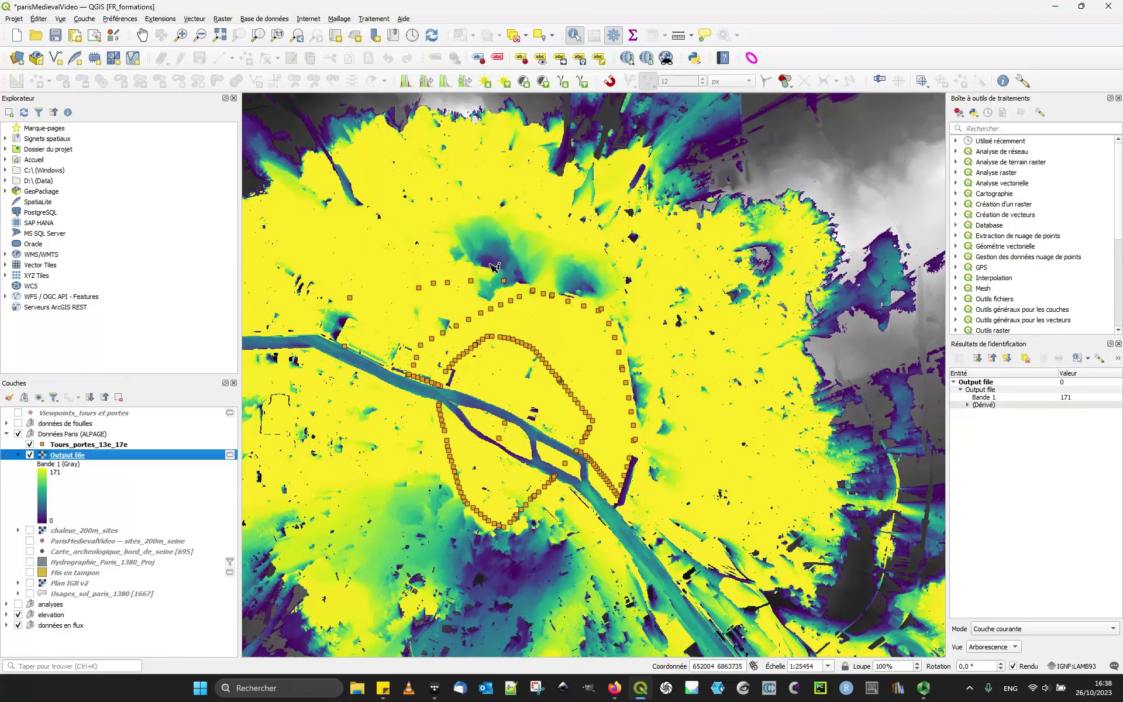
left_click(494, 267)
left_click(491, 269)
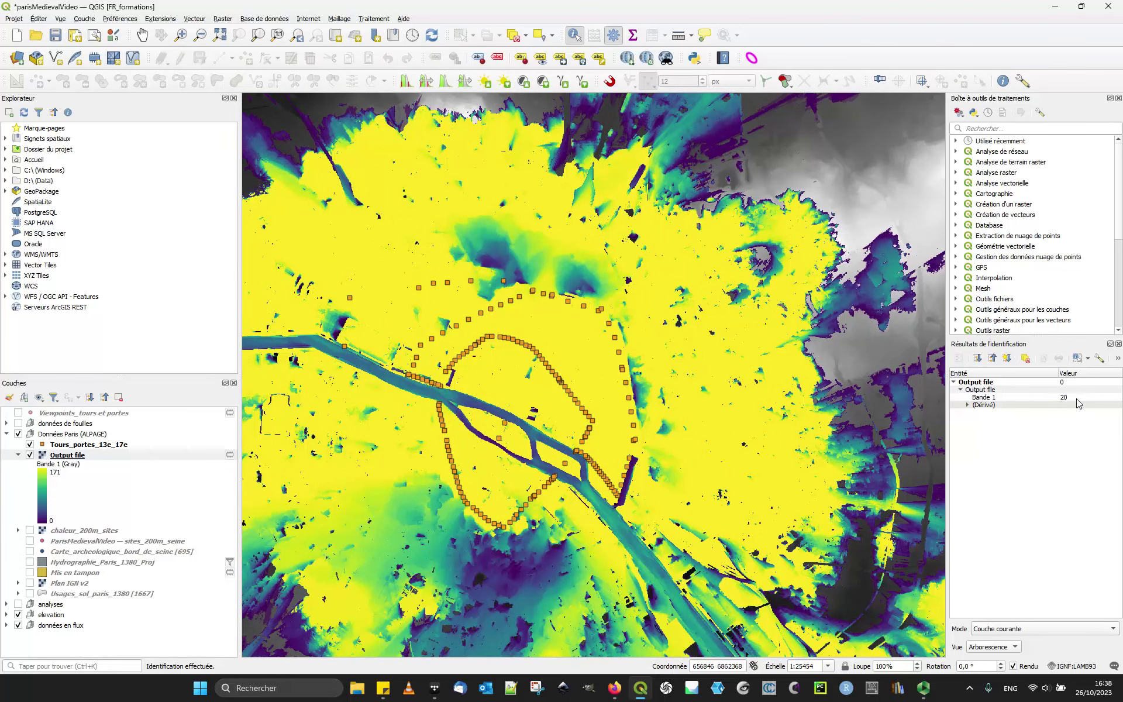
Identify the viewshed raster's value in the dark area south of the southern stretch of the wall.
scroll(506, 582, "up", 1)
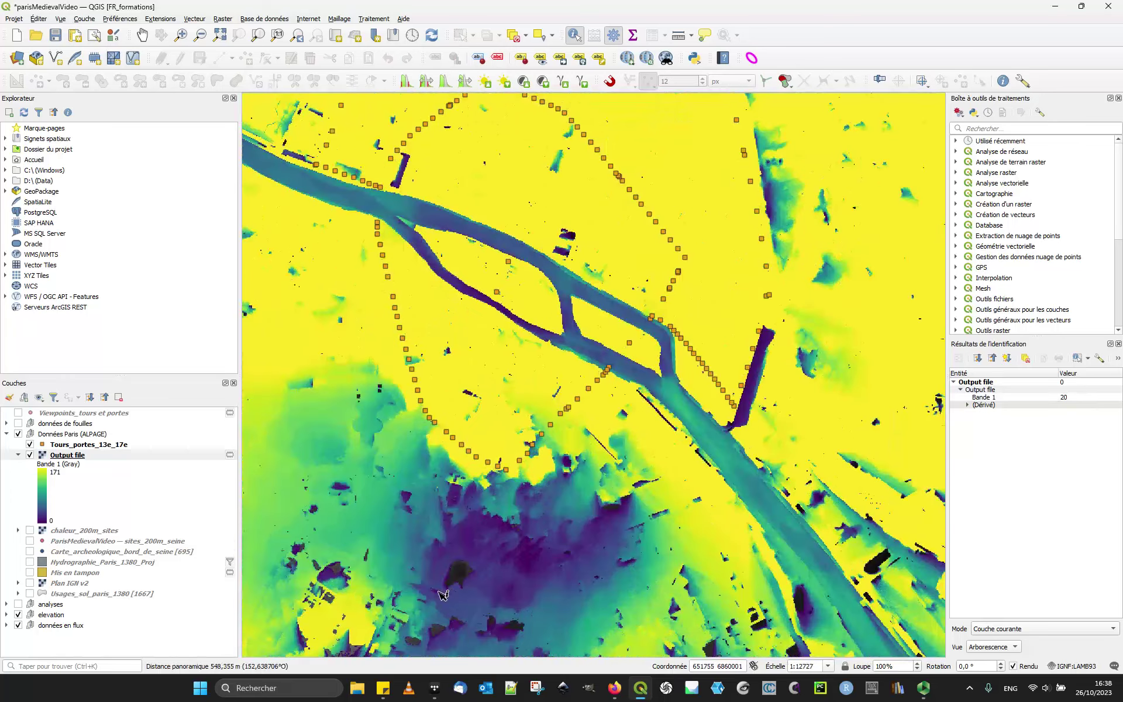
left_click(463, 577)
scroll(465, 575, "down", 1)
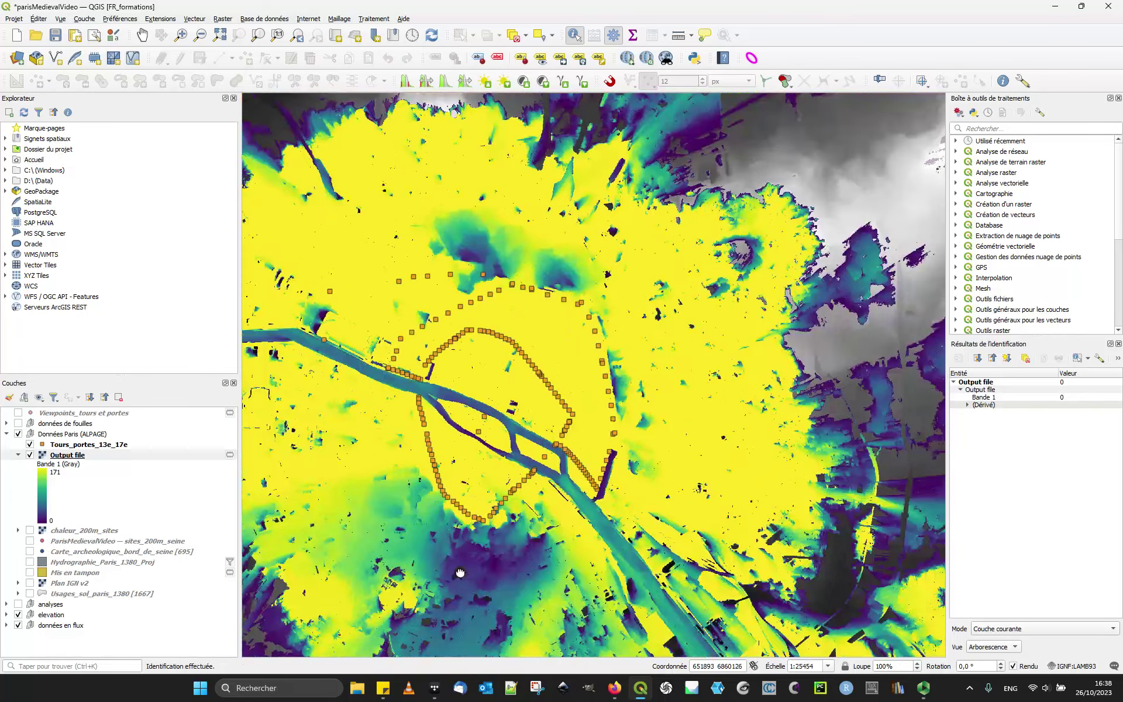
Examine the viewshed raster south of the walls and along the river upstream to the south-east.
left_click_drag(517, 536, 609, 399)
scroll(609, 400, "up", 1)
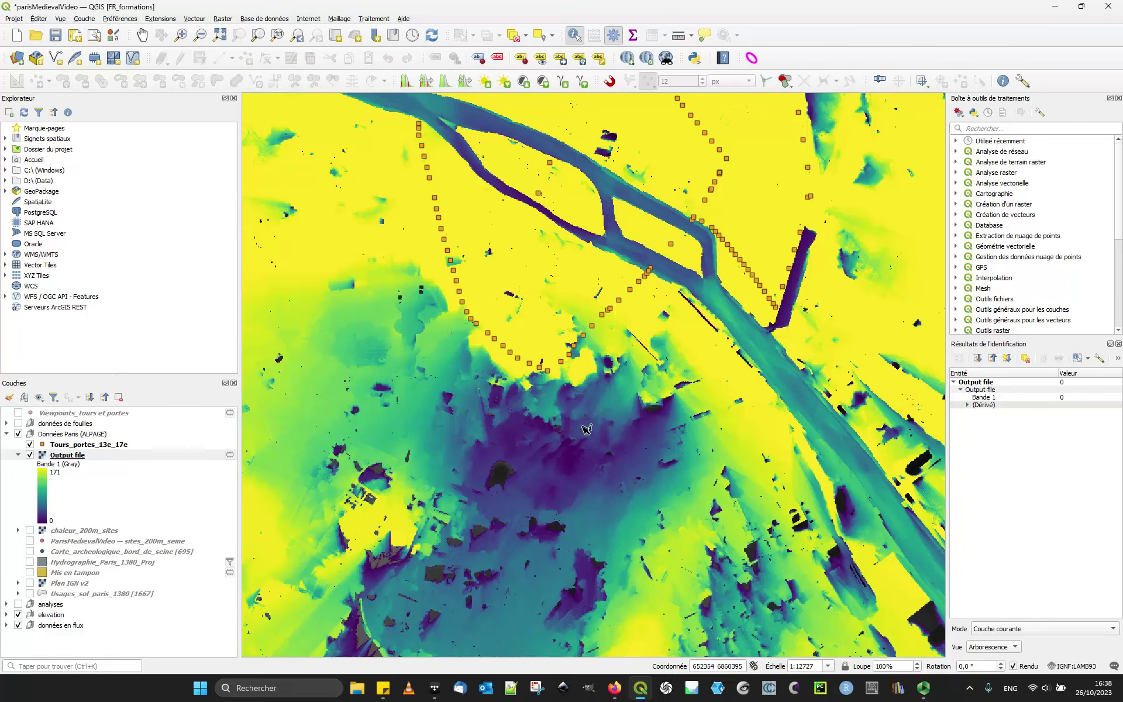
scroll(522, 457, "down", 1)
left_click_drag(570, 515, 589, 455)
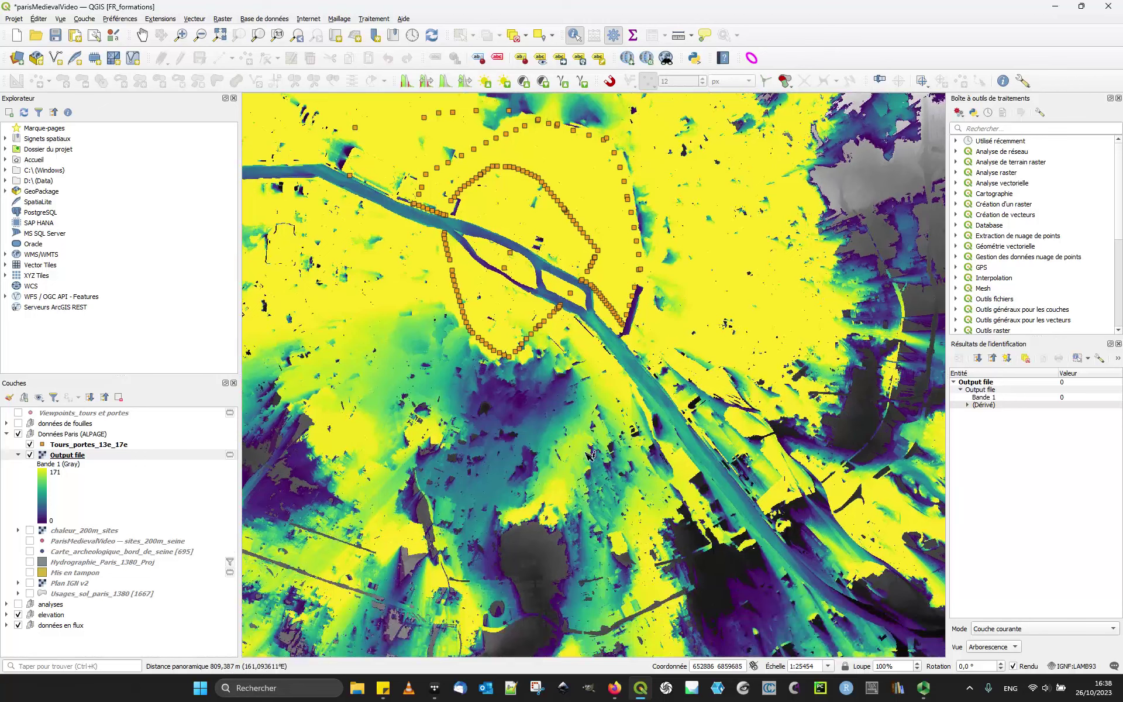
scroll(704, 487, "up", 1)
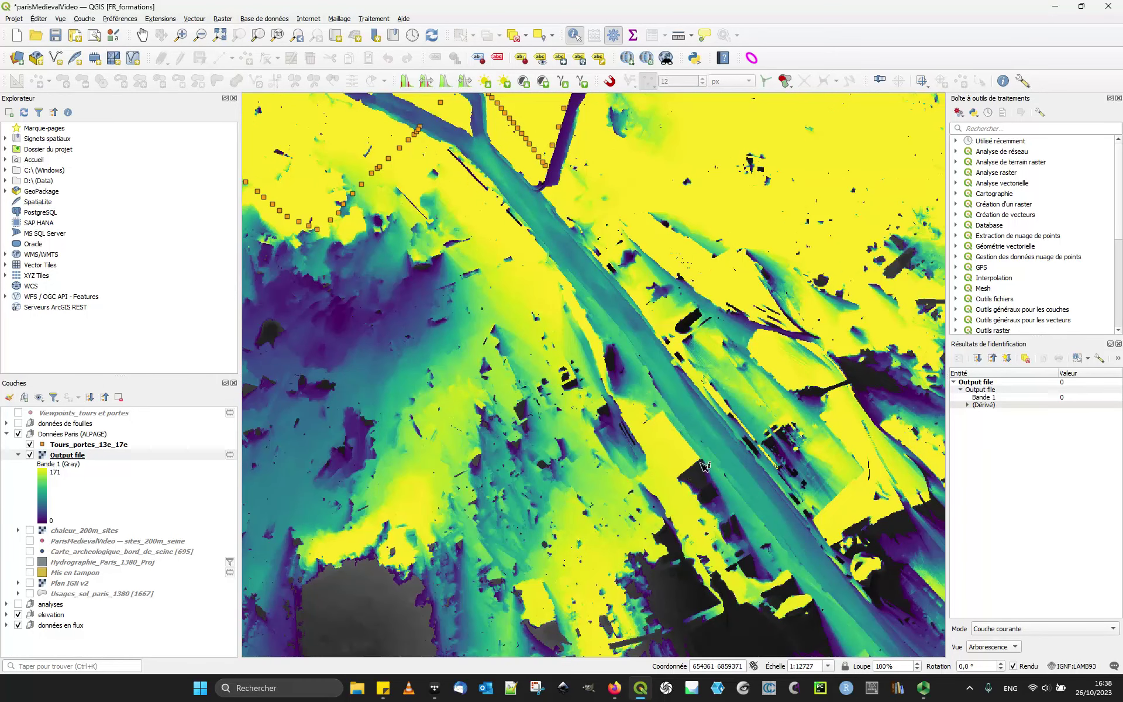
left_click(683, 449)
scroll(721, 482, "down", 1)
left_click_drag(721, 482, 658, 374)
scroll(641, 354, "down", 1)
scroll(637, 349, "up", 1)
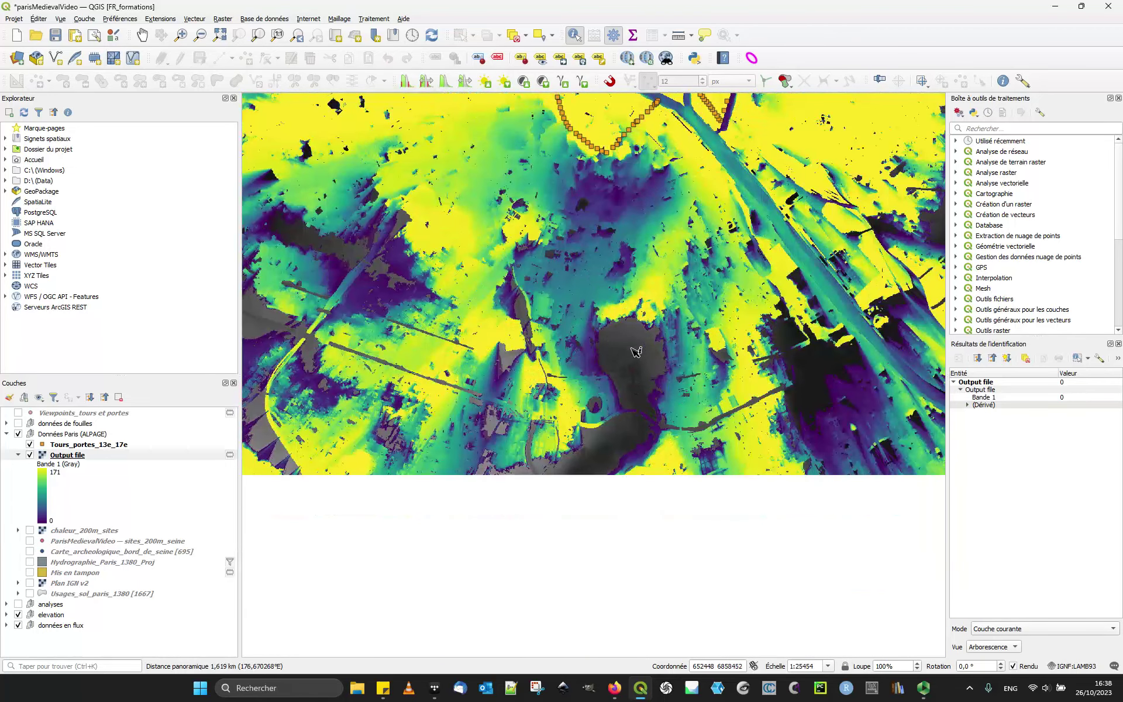
Examine the outer limits of the visible area to the east, north and north-west of the city.
left_click_drag(634, 351, 427, 486)
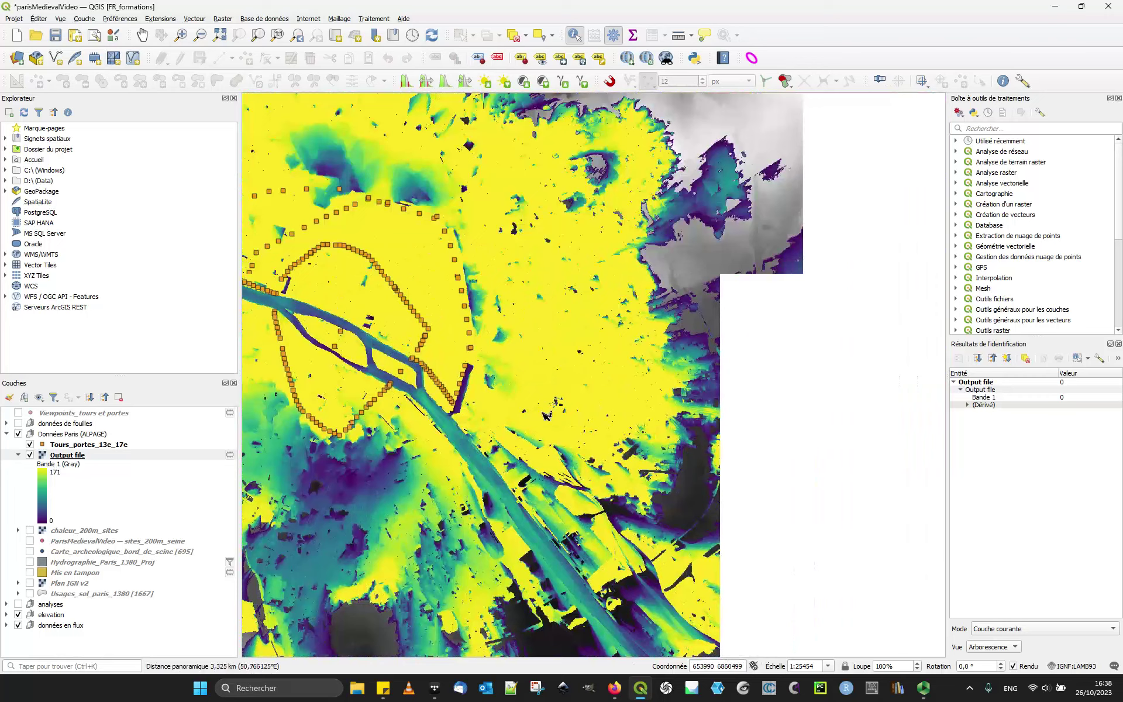
left_click_drag(682, 99, 635, 325)
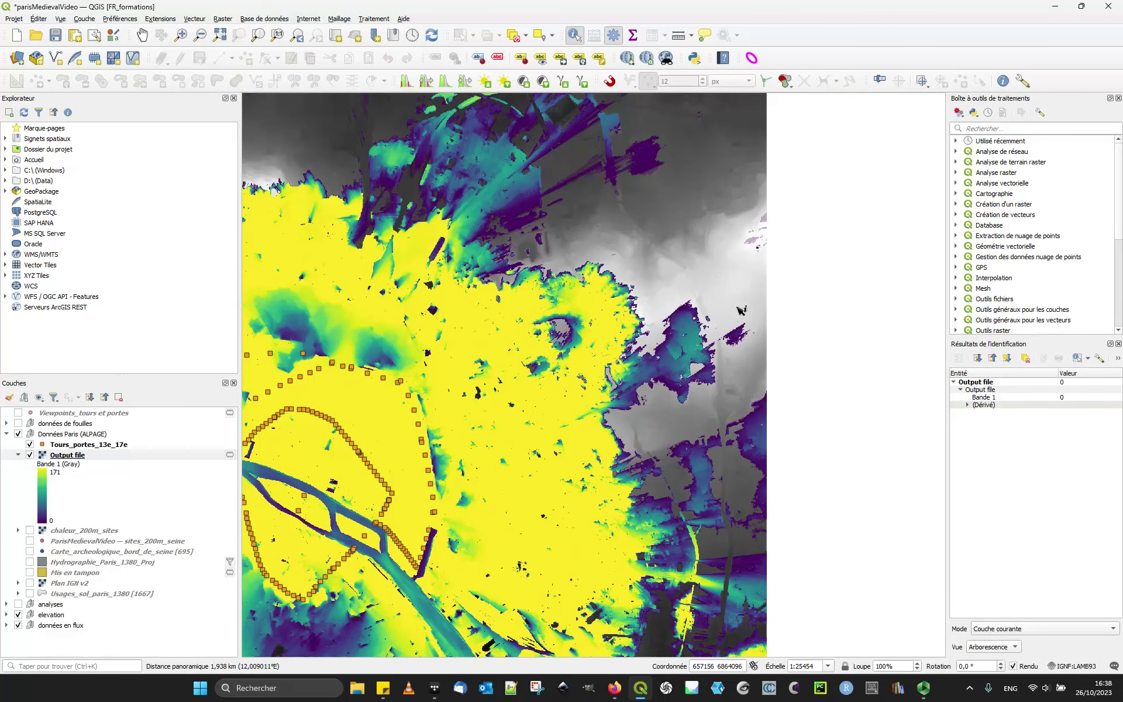
left_click_drag(259, 183, 475, 238)
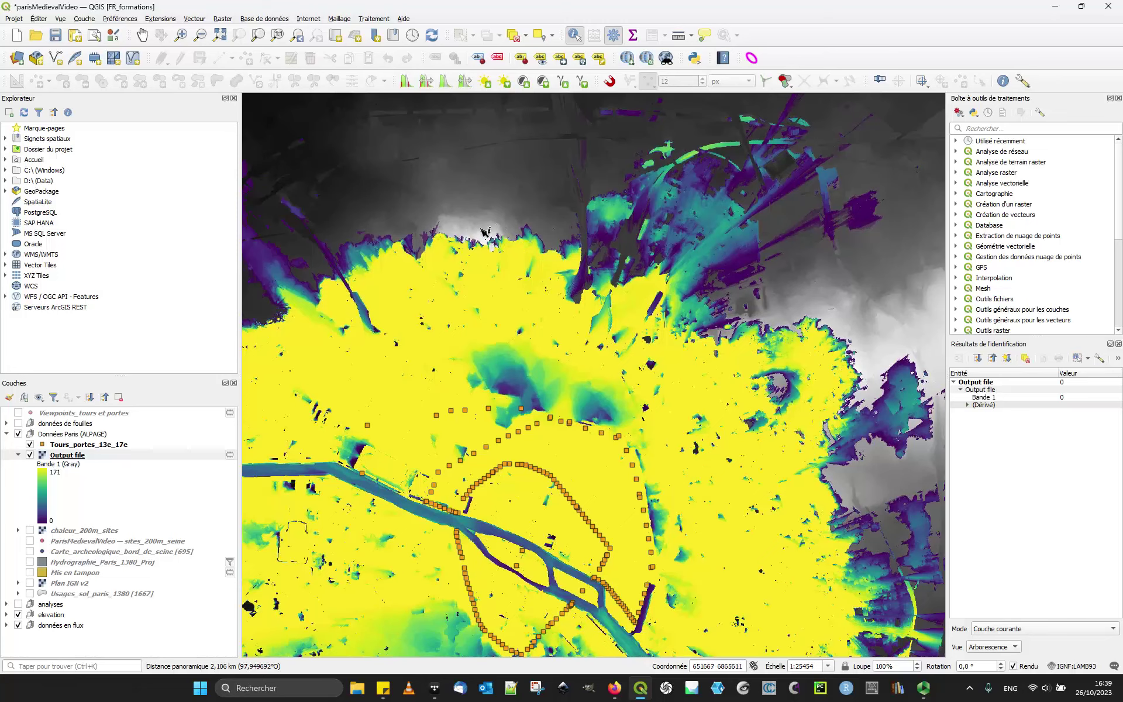
scroll(781, 346, "down", 2)
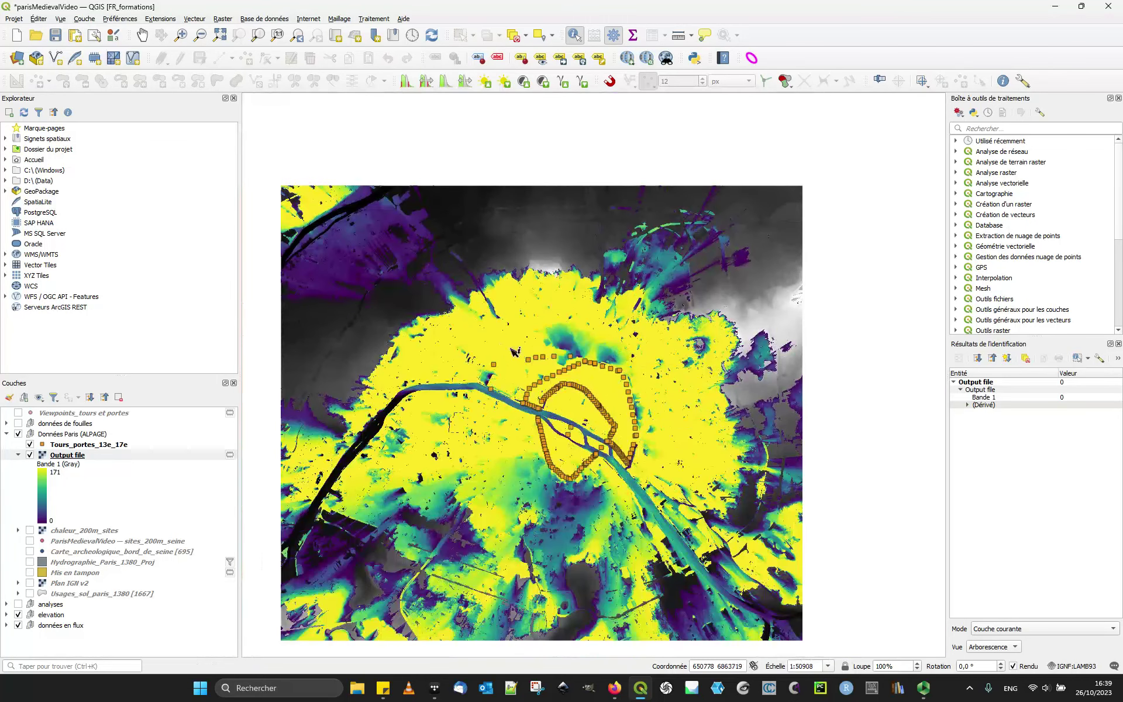
left_click_drag(524, 372, 672, 437)
scroll(617, 369, "up", 2)
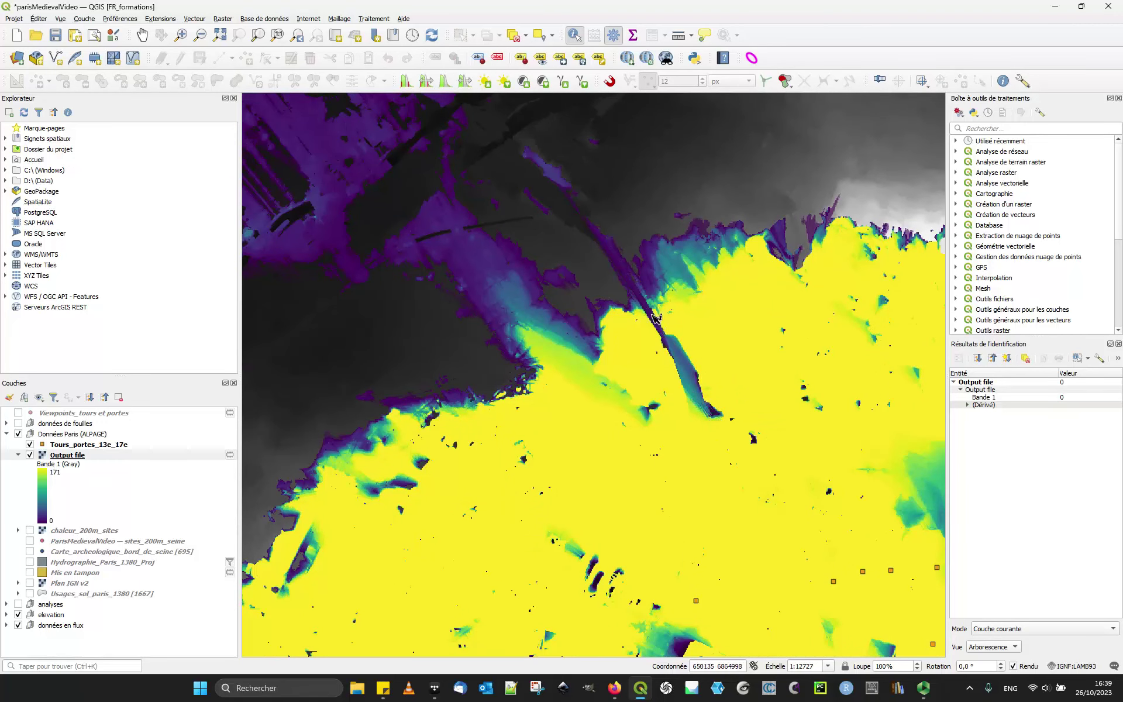
scroll(654, 314, "down", 1)
scroll(644, 319, "down", 1)
left_click_drag(723, 419, 616, 349)
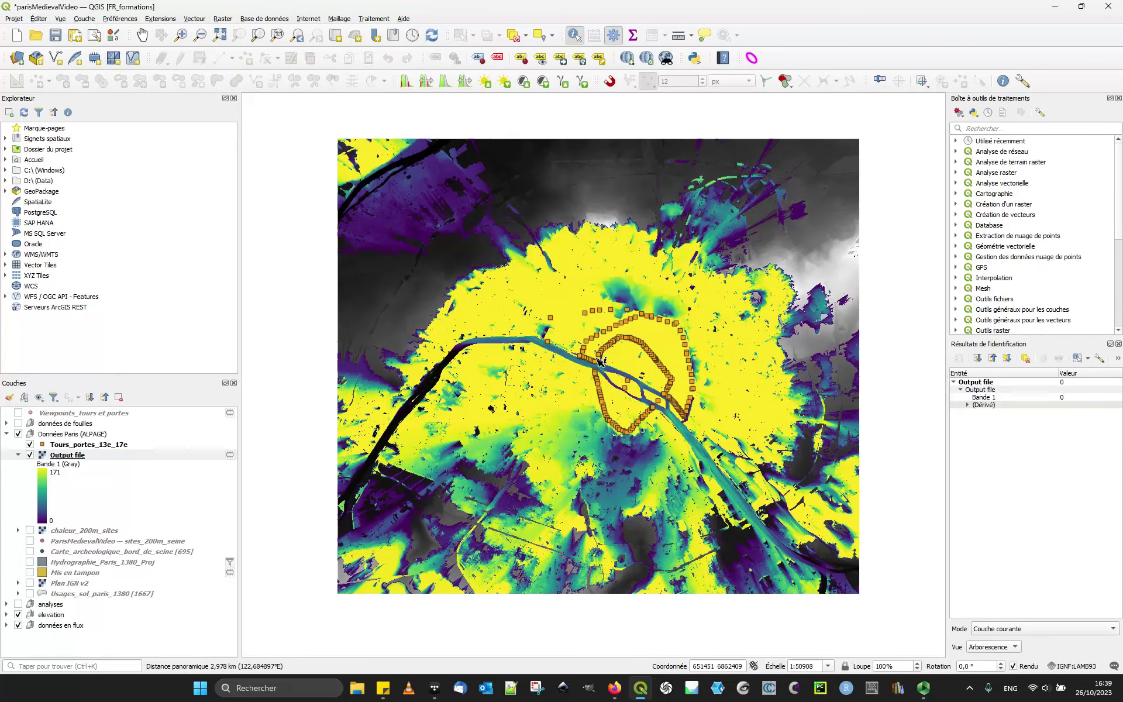
Identify the viewshed raster's values on the river west of the islands, near the fork and in the narrow southern arm.
left_click(597, 361)
scroll(620, 383, "up", 2)
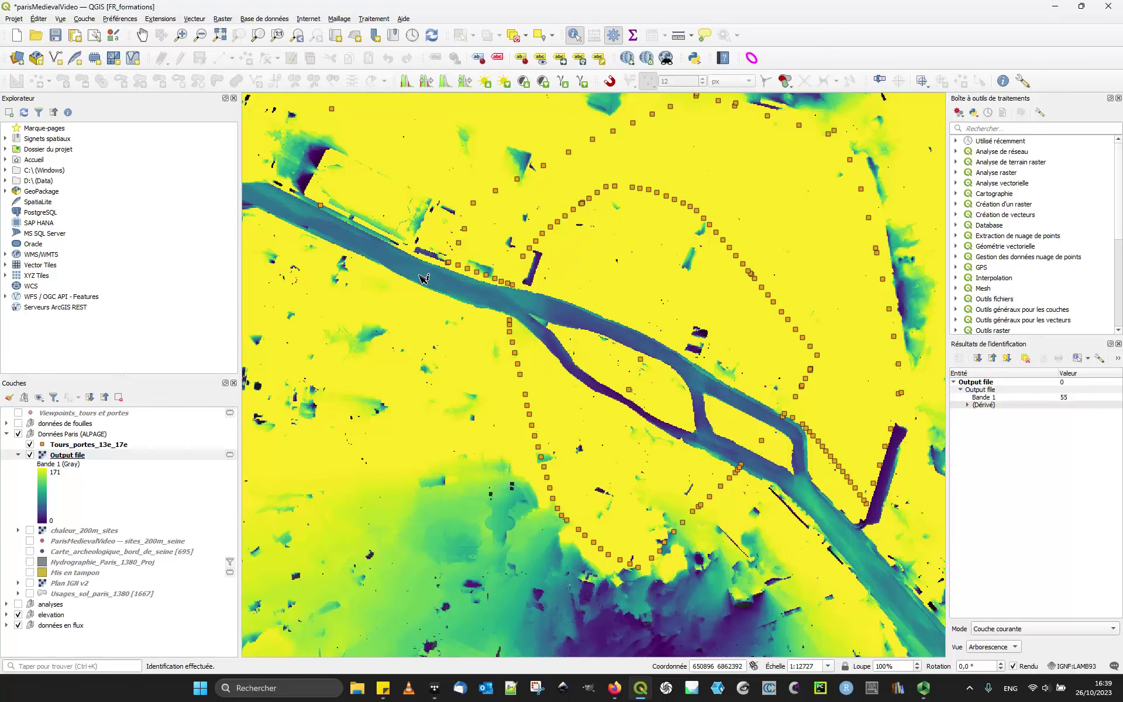
left_click_drag(424, 279, 627, 324)
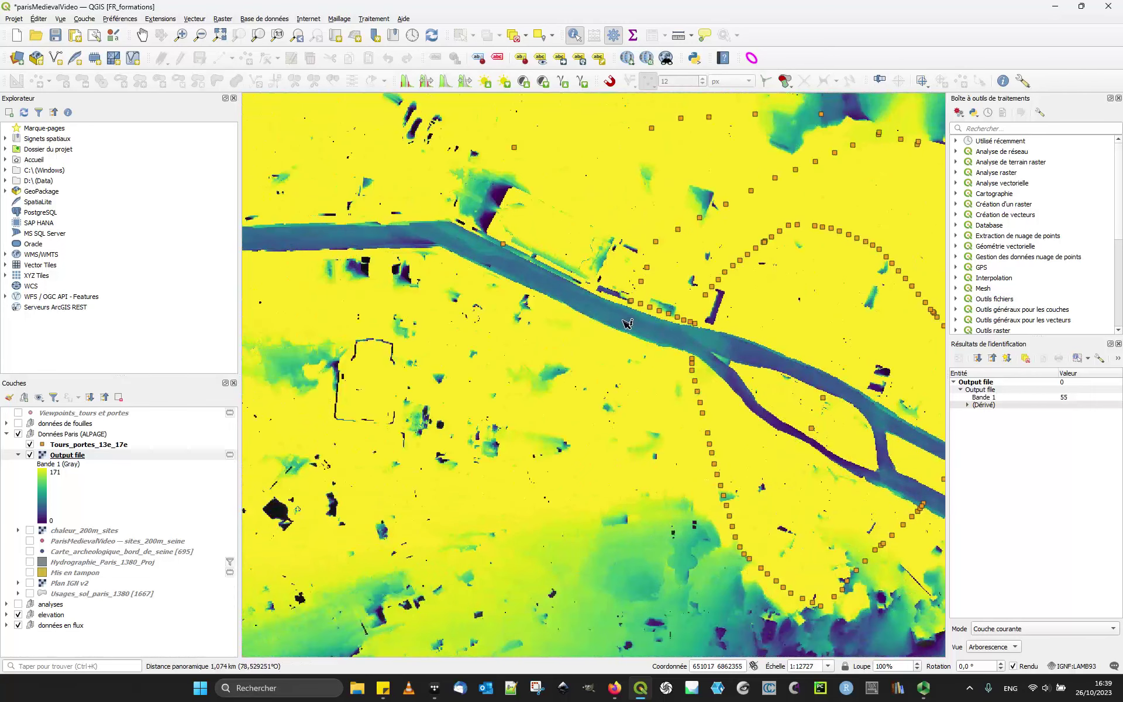
left_click_drag(696, 337, 590, 325)
left_click(578, 329)
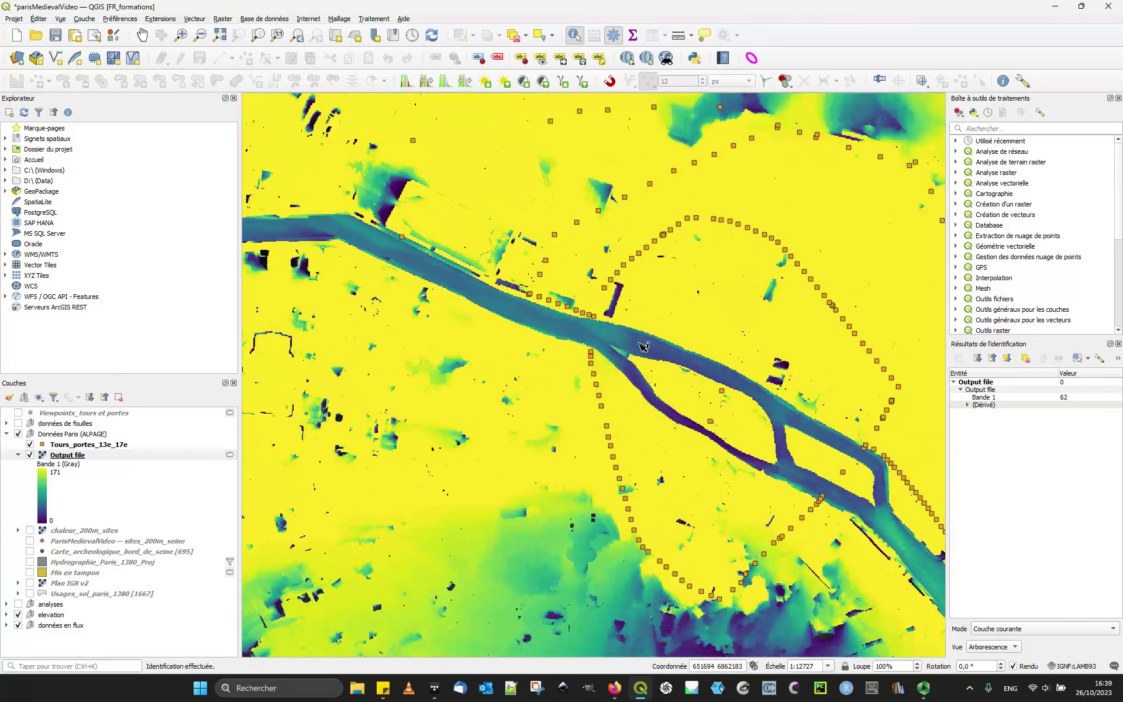
left_click(573, 341)
left_click_drag(686, 318, 578, 286)
left_click(603, 404)
scroll(632, 416, "down", 2)
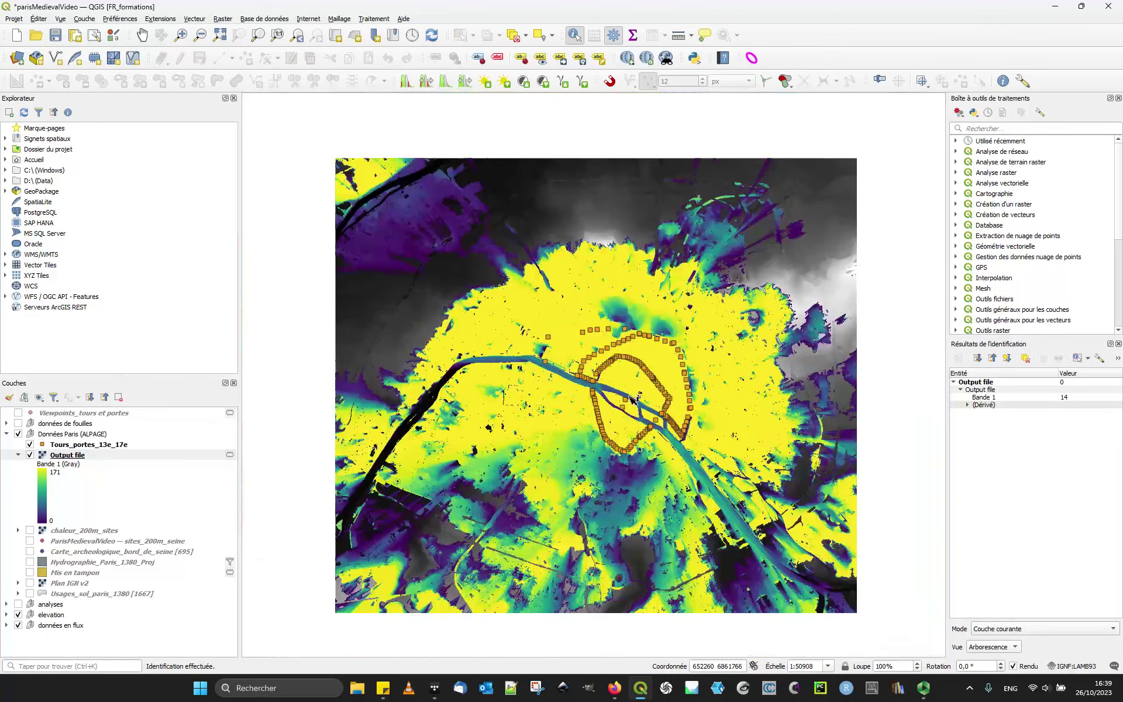
Measure the distance from the north-western part of the outer wall towards the viewshed's outer limit, and close the measurement.
scroll(660, 385, "up", 1)
left_click_drag(736, 413, 714, 380)
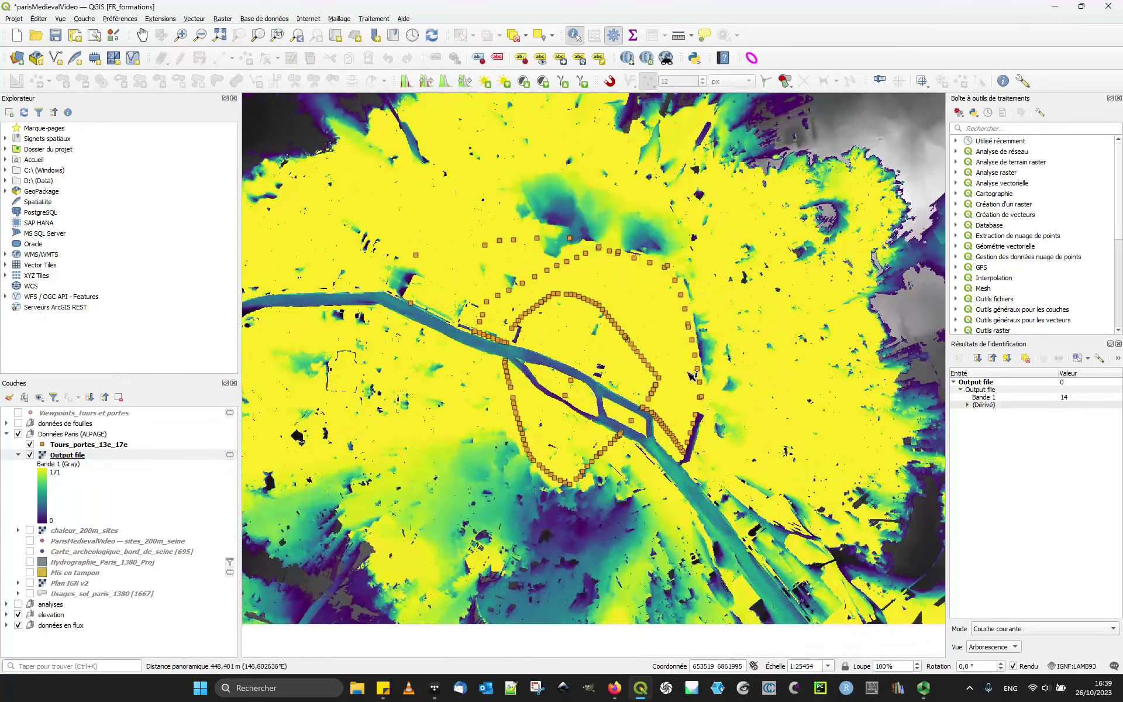
scroll(713, 380, "down", 1)
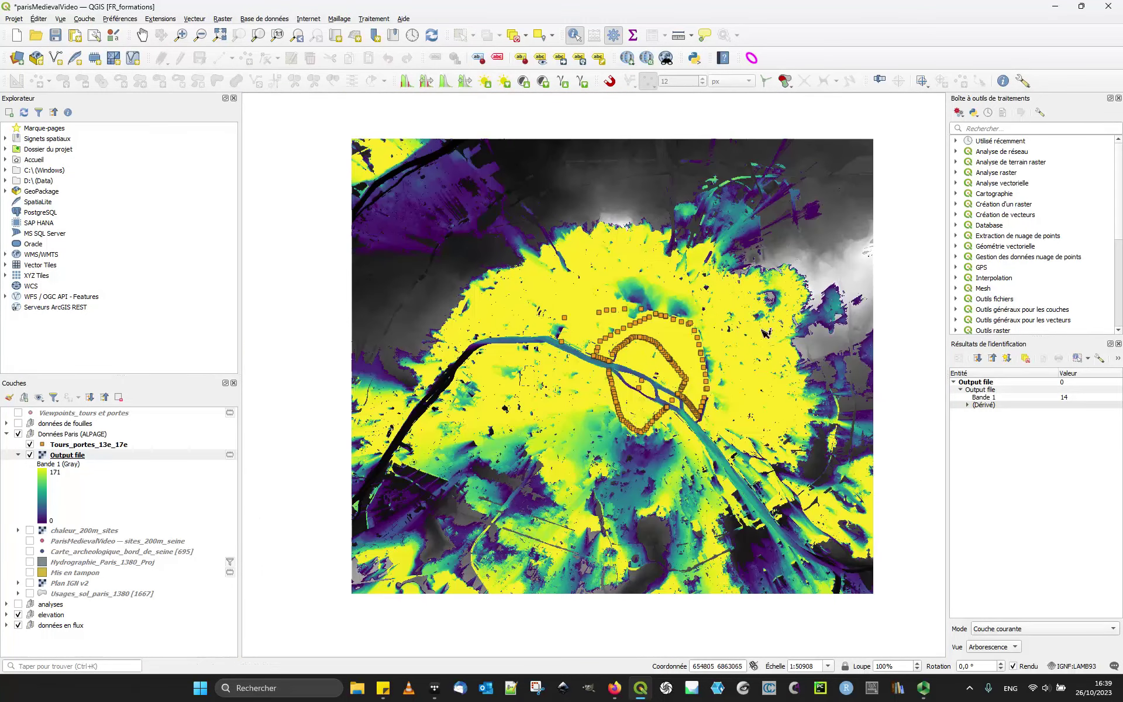
scroll(738, 360, "up", 1)
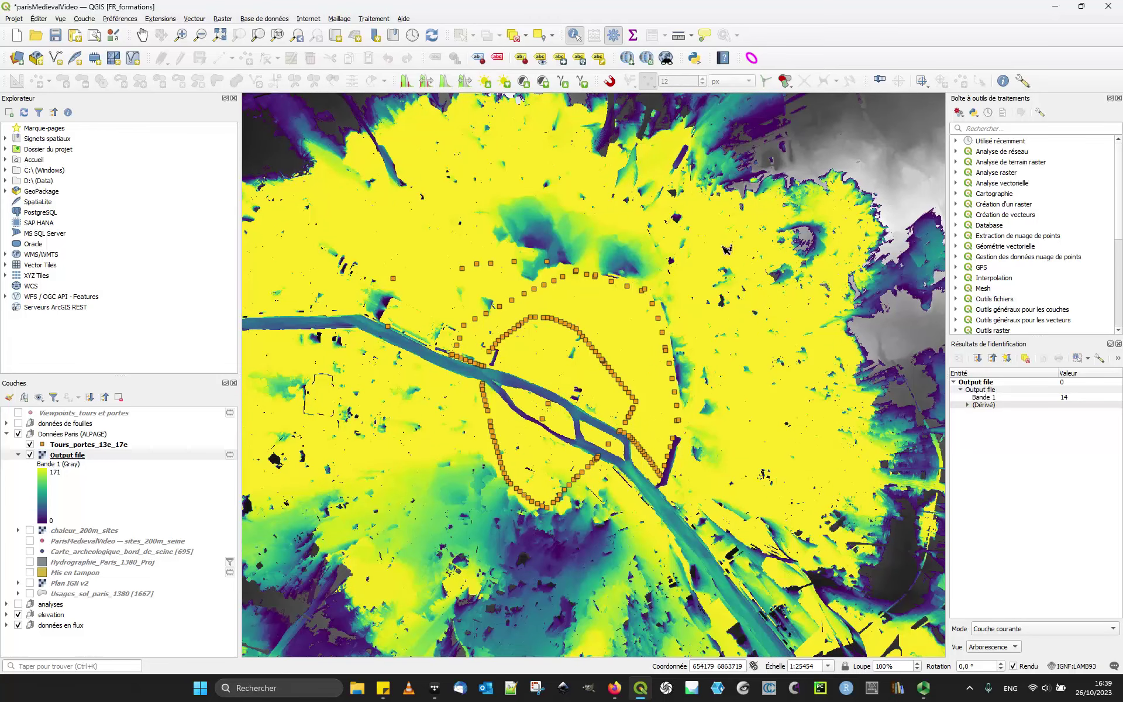
scroll(682, 272, "down", 1)
scroll(645, 260, "up", 1)
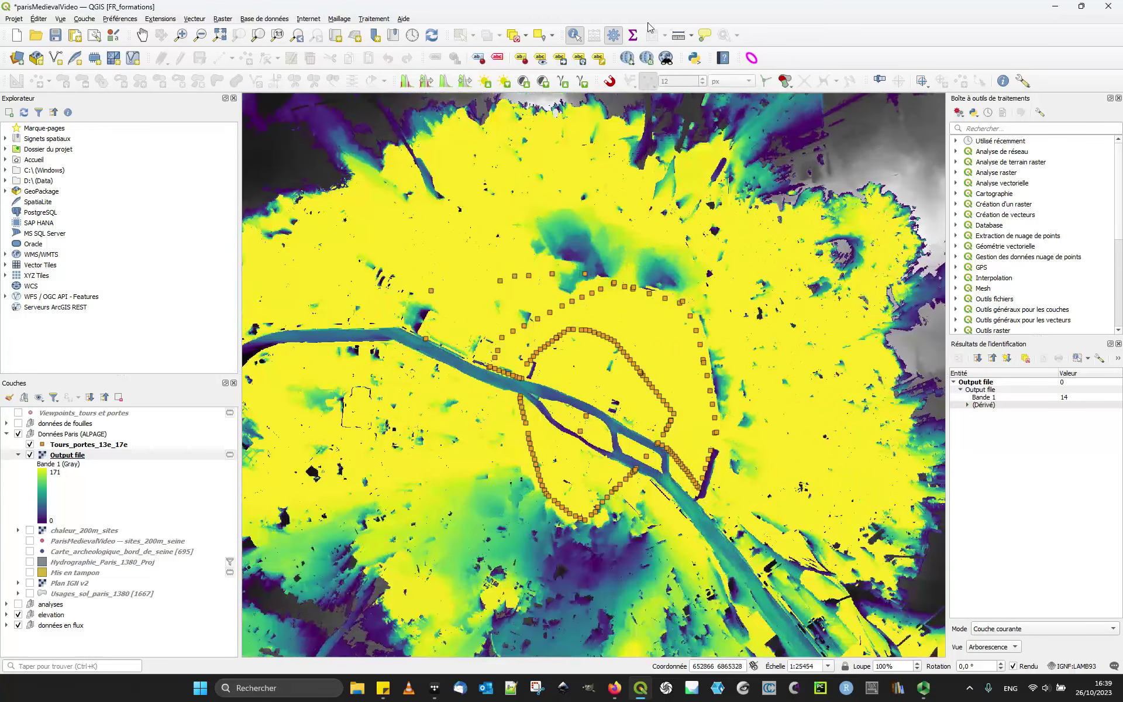
left_click(677, 36)
left_click(523, 329)
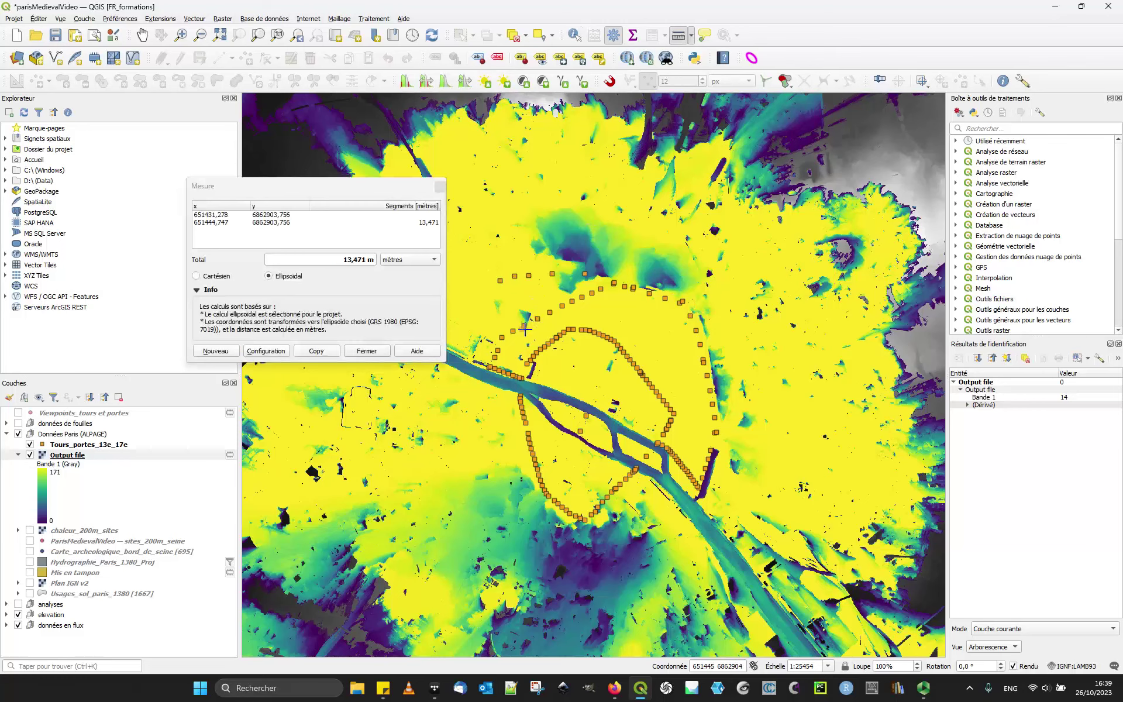
left_click_drag(863, 461, 781, 391)
scroll(838, 403, "down", 1)
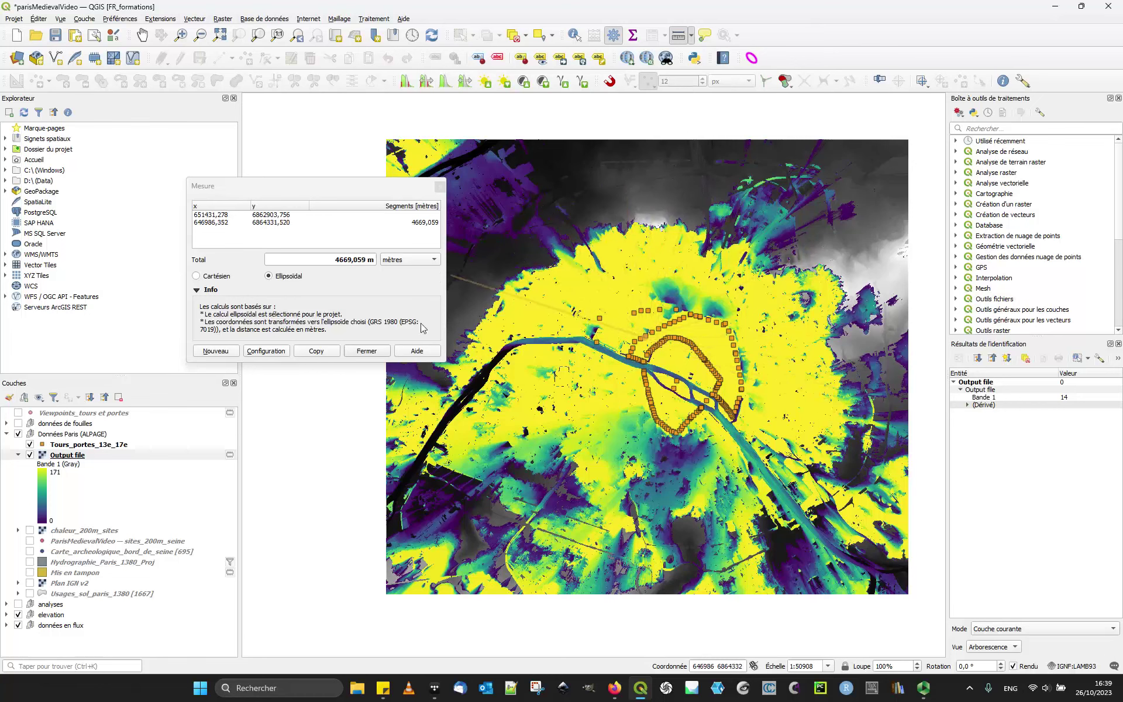
left_click(360, 351)
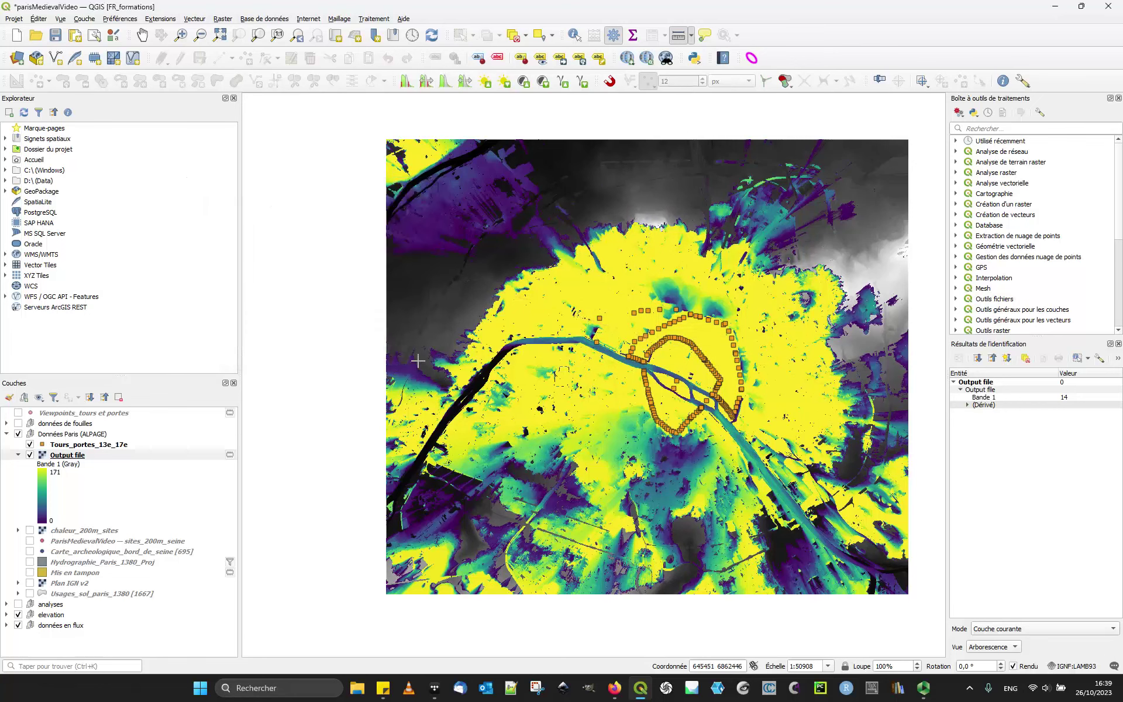
Select the Tours_portes_13e_17e layer and save the project.
left_click_drag(753, 395, 614, 379)
scroll(614, 379, "up", 1)
left_click_drag(520, 301, 546, 283)
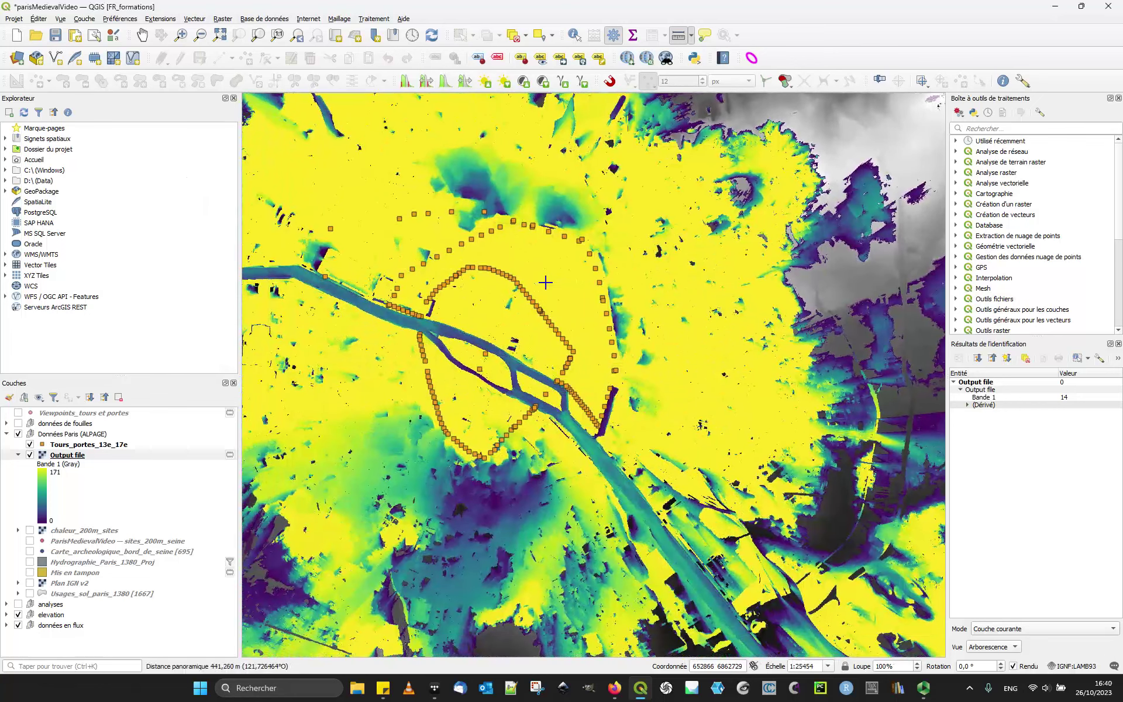
left_click(86, 446)
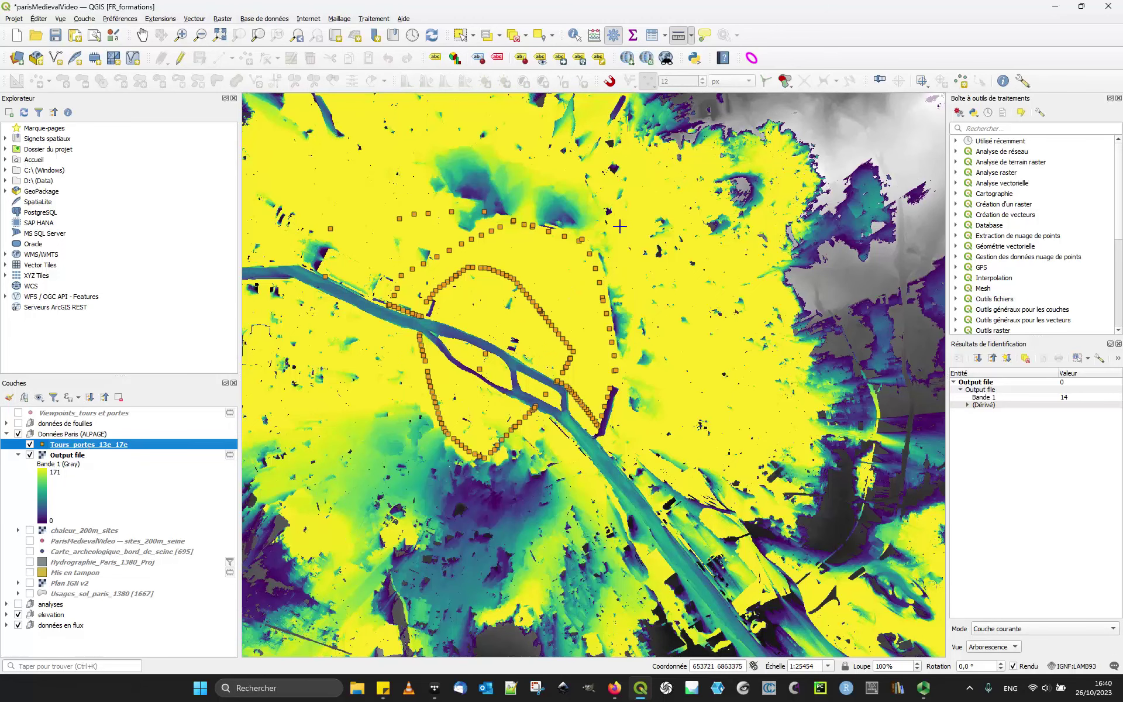
left_click_drag(622, 226, 617, 259)
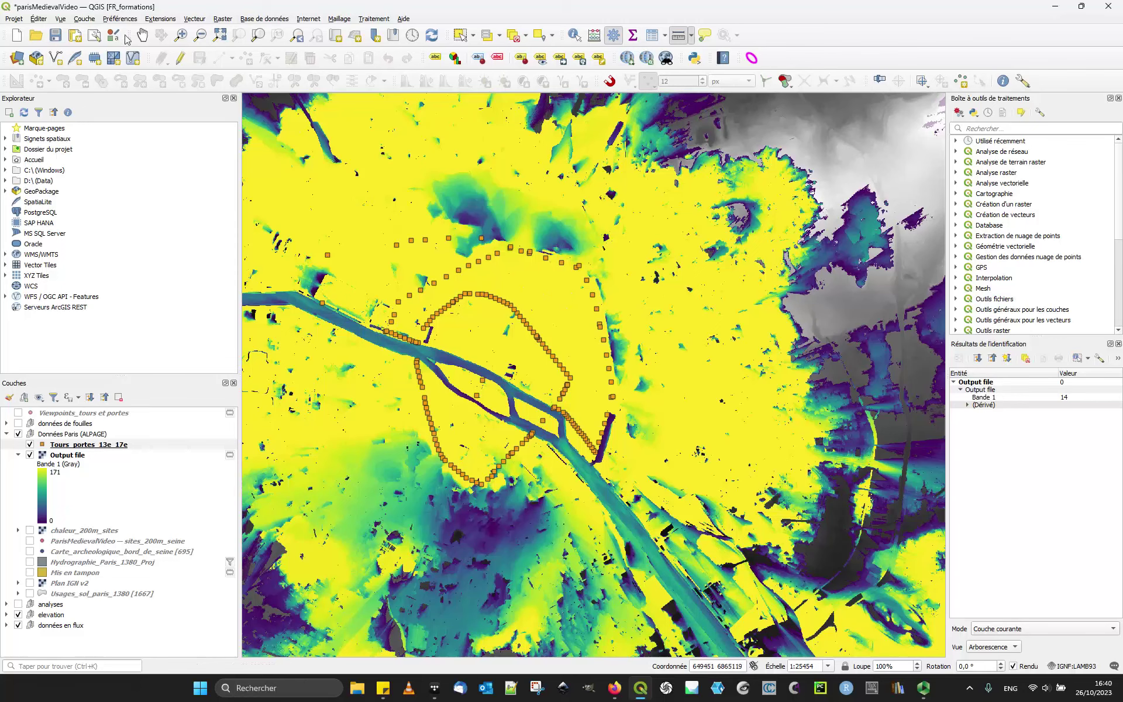
left_click(56, 35)
Open the elevation profile view for the project.
left_click(84, 21)
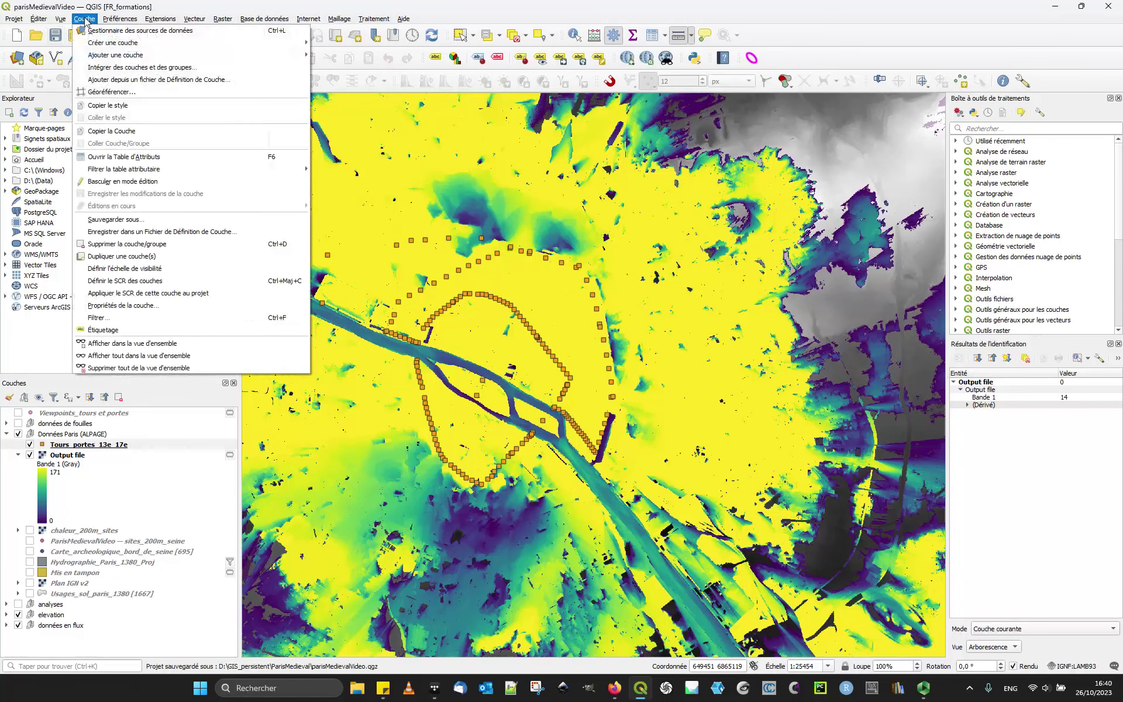
mouse_move(60, 19)
left_click(94, 142)
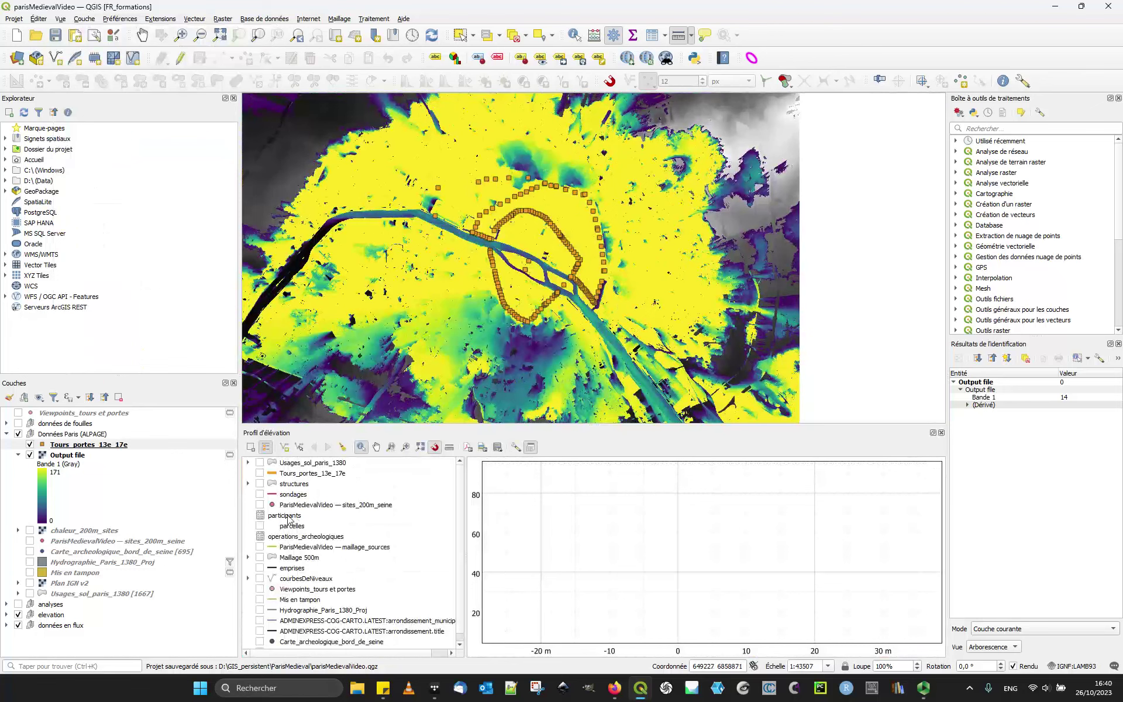
Draw a profile line about 730 m long across the outer wall and the dark area to its north, and plot the raster 5m layer.
left_click_drag(546, 276, 525, 305)
scroll(565, 217, "up", 2)
left_click_drag(480, 225, 455, 261)
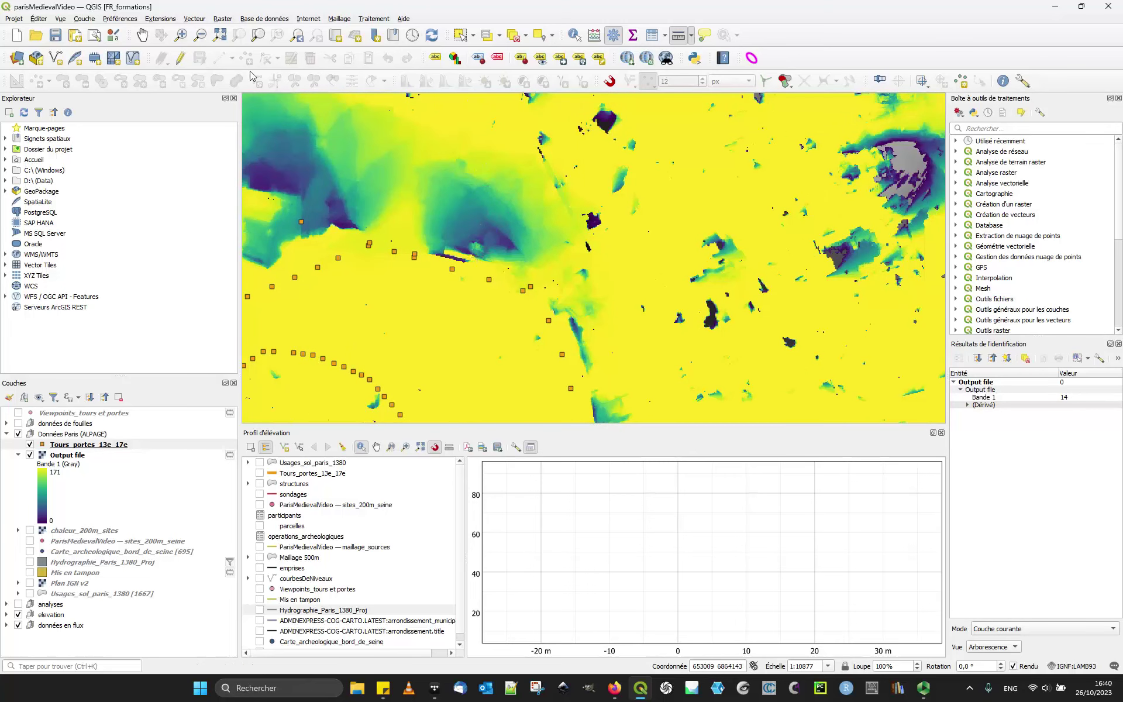
left_click(284, 447)
left_click(485, 303)
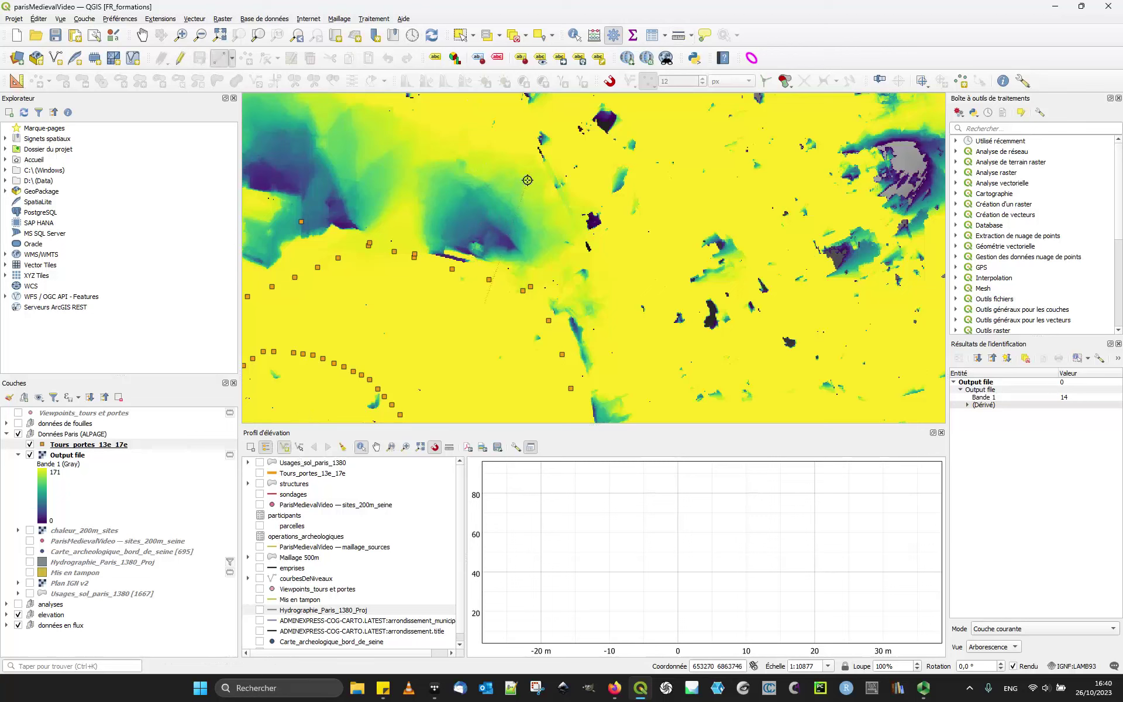
left_click(527, 180)
right_click(533, 163)
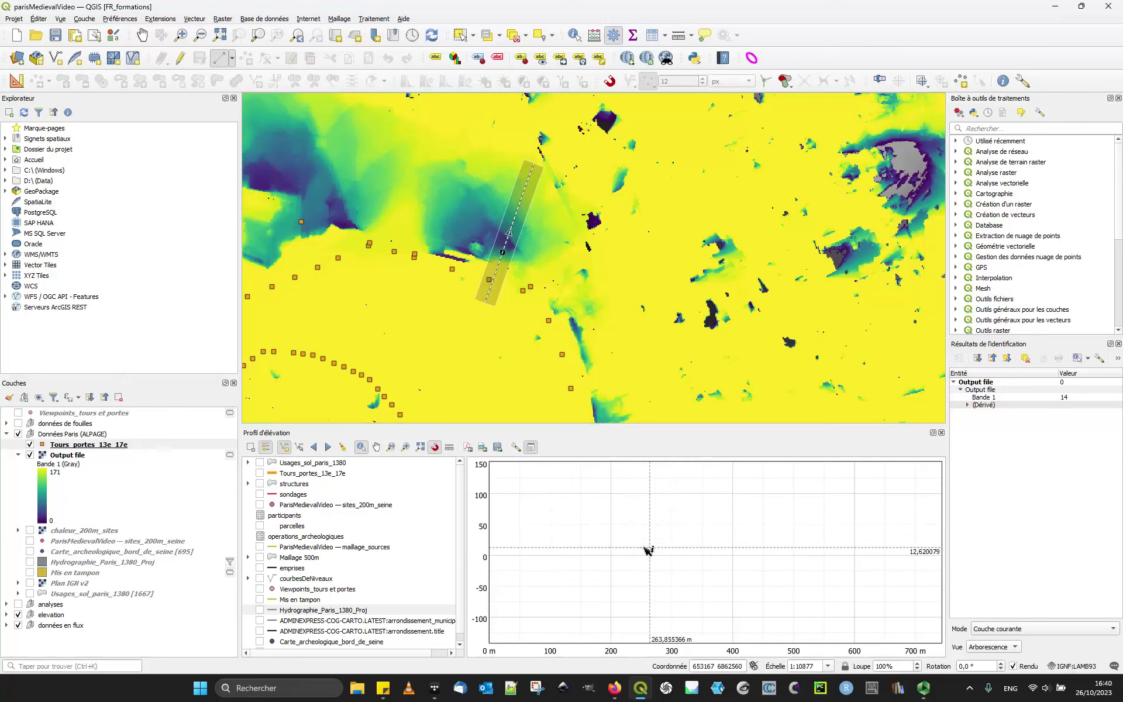
scroll(311, 541, "down", 1)
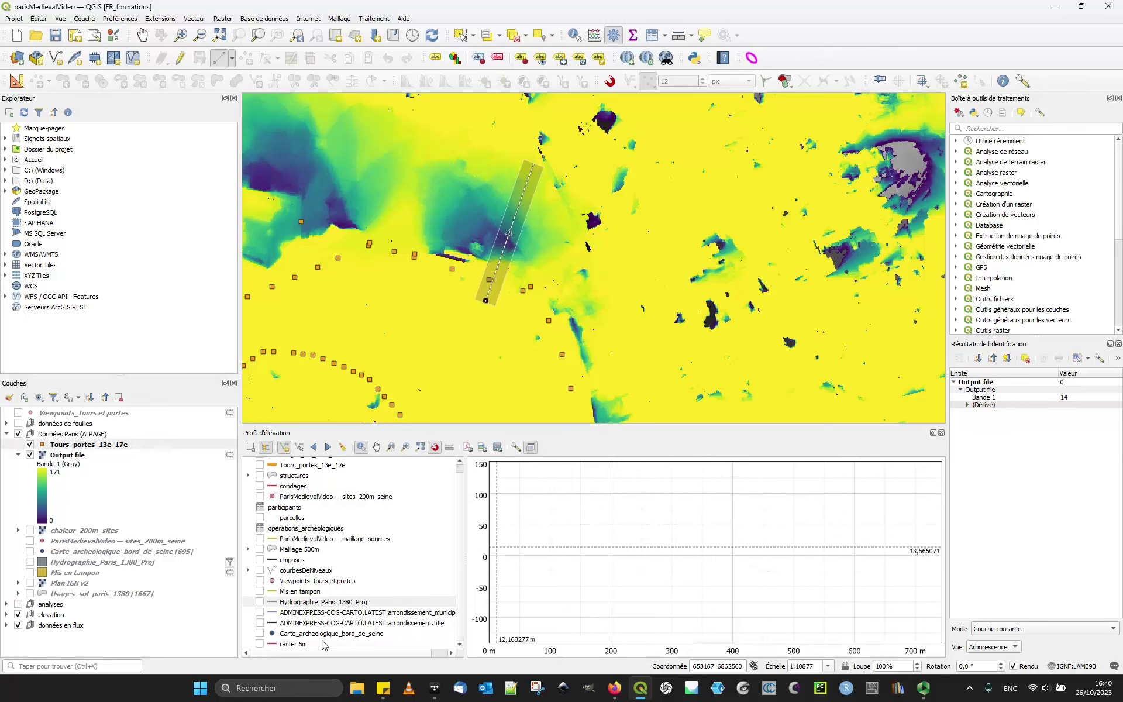
left_click(261, 644)
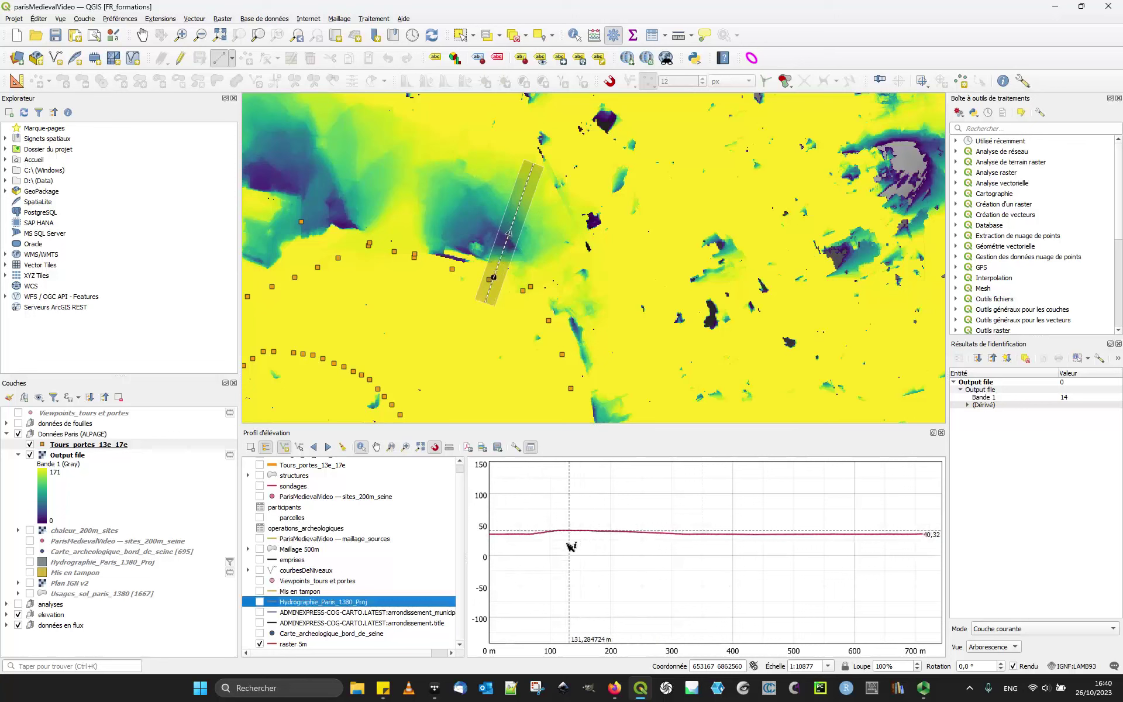
Reset the elevation profile's tolerance, and then widen it to 30,10 so the band covers the nearby tower.
left_click(515, 447)
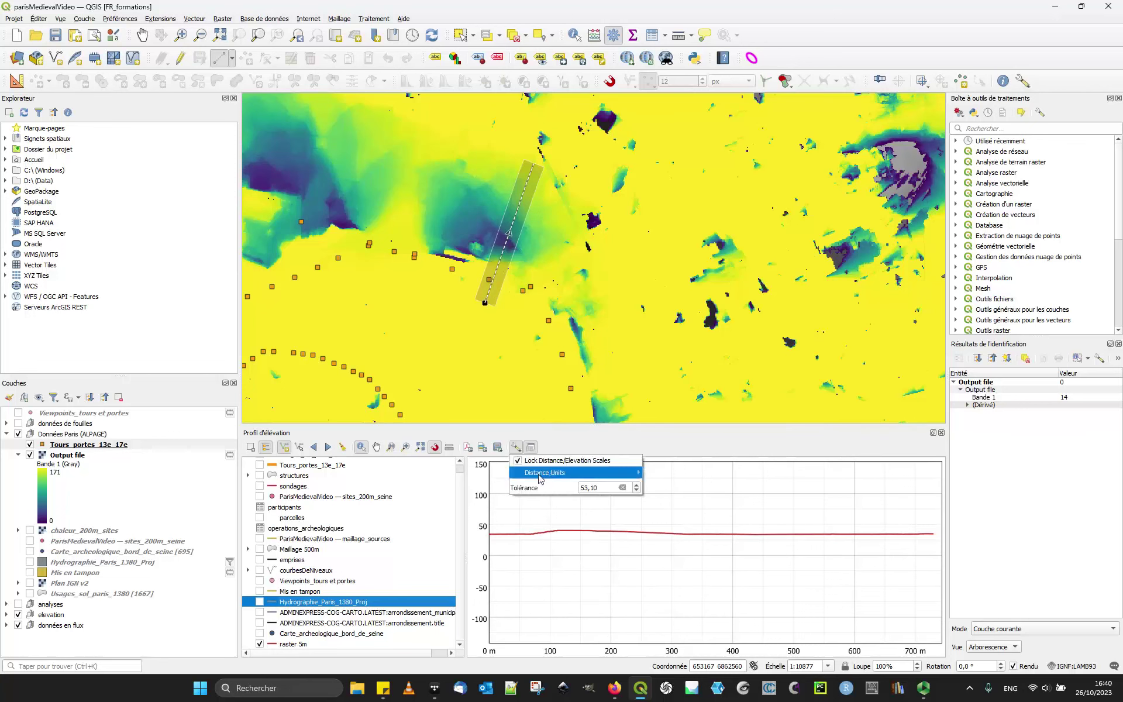
left_click(622, 487)
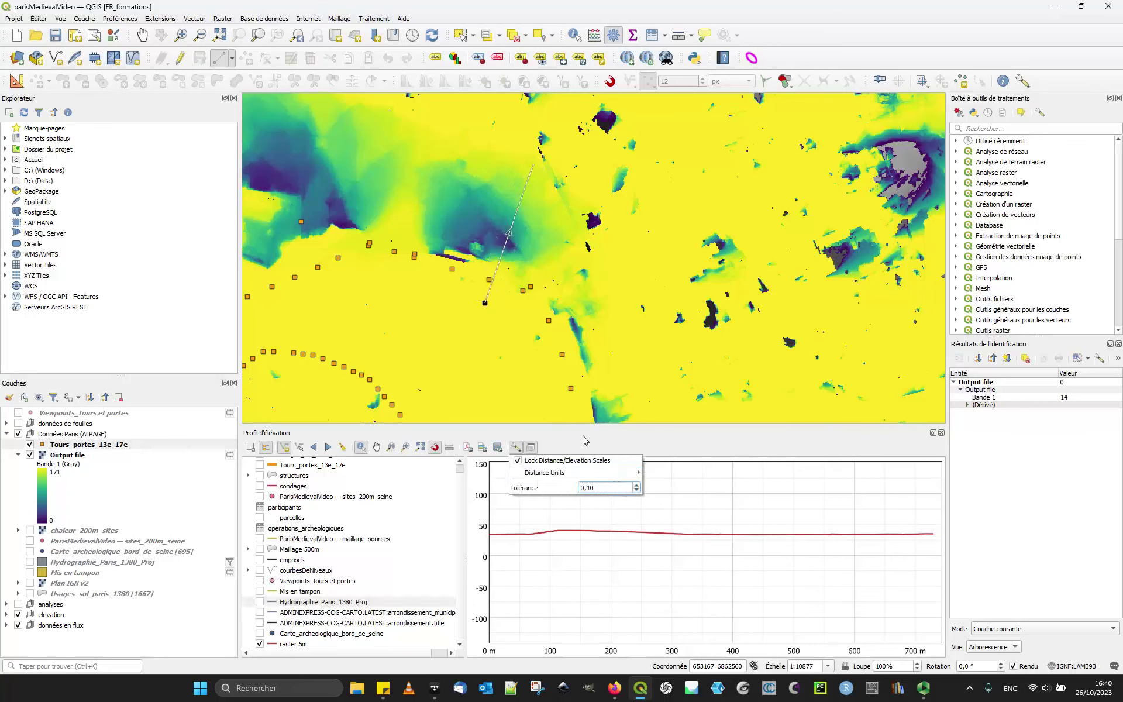
left_click(491, 282)
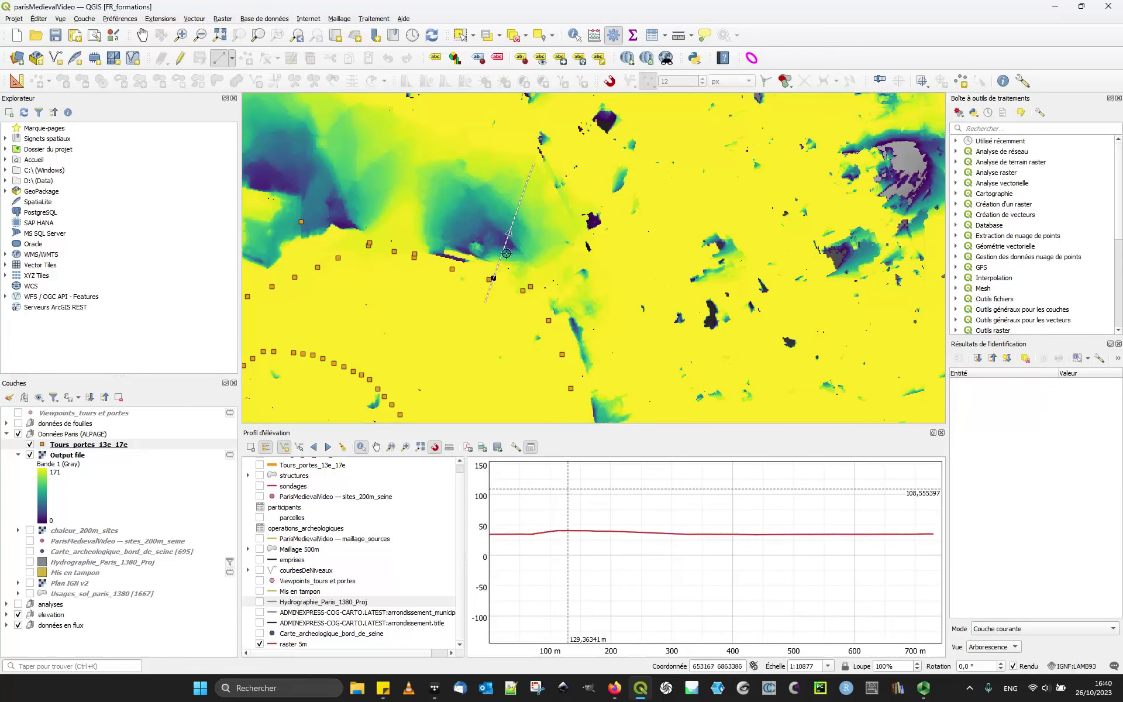
scroll(491, 289, "up", 2)
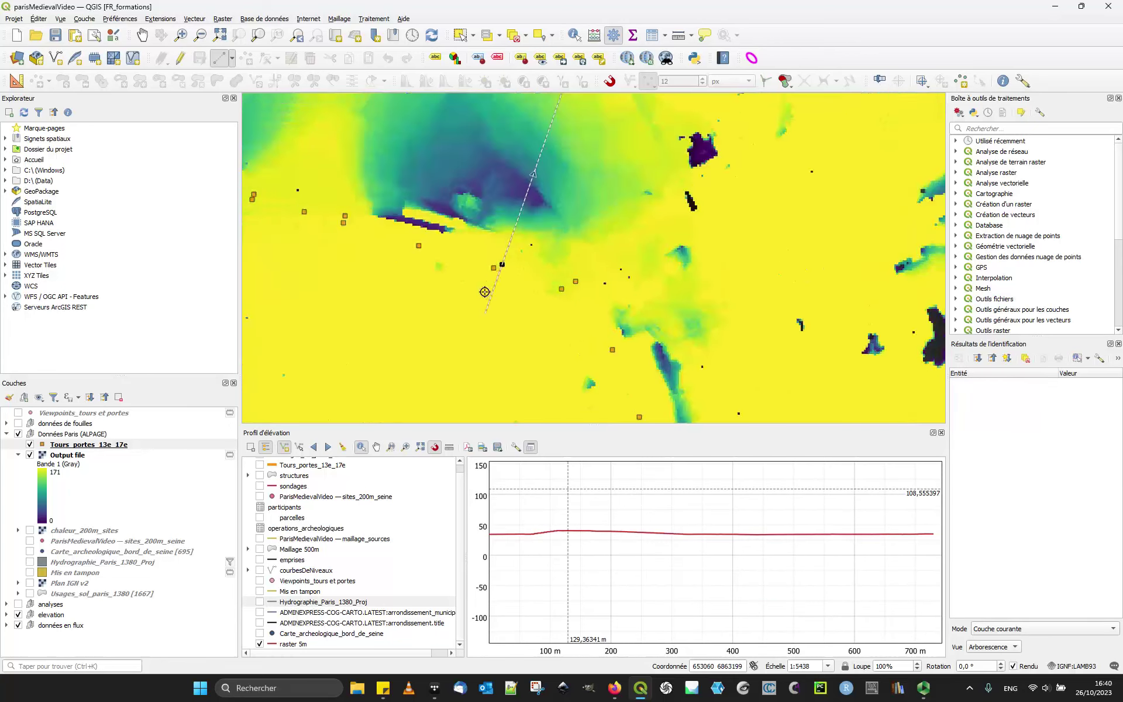
left_click(516, 447)
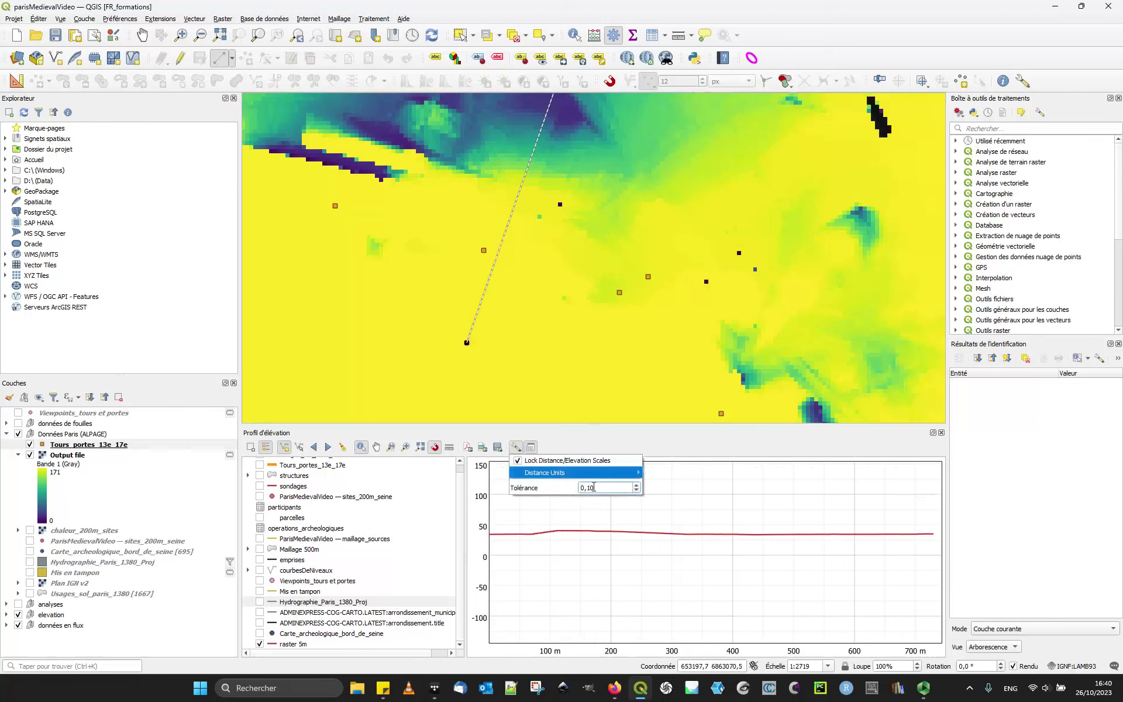
scroll(602, 489, "up", 2)
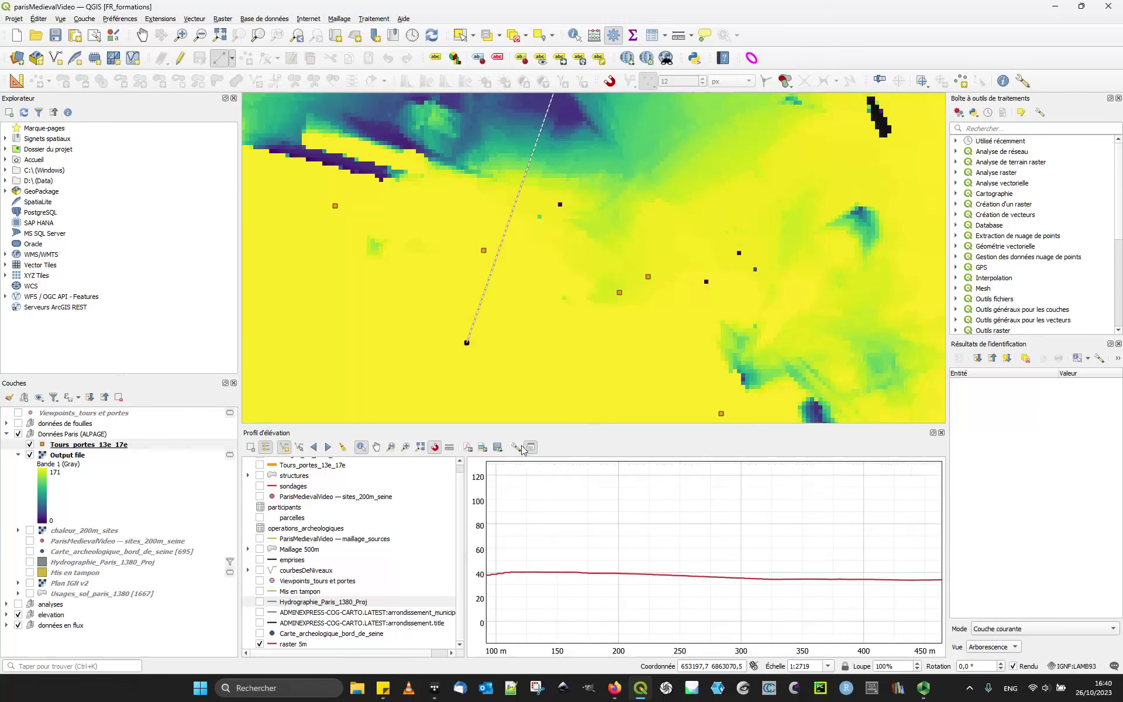
scroll(603, 488, "up", 18)
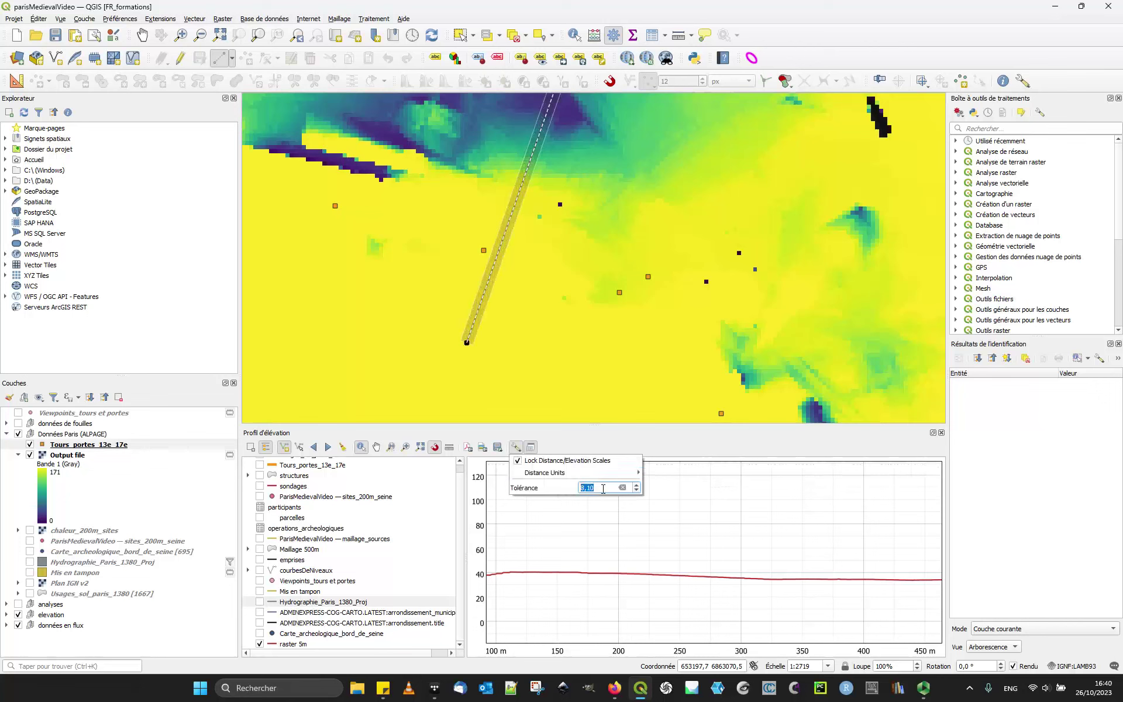
scroll(603, 489, "up", 11)
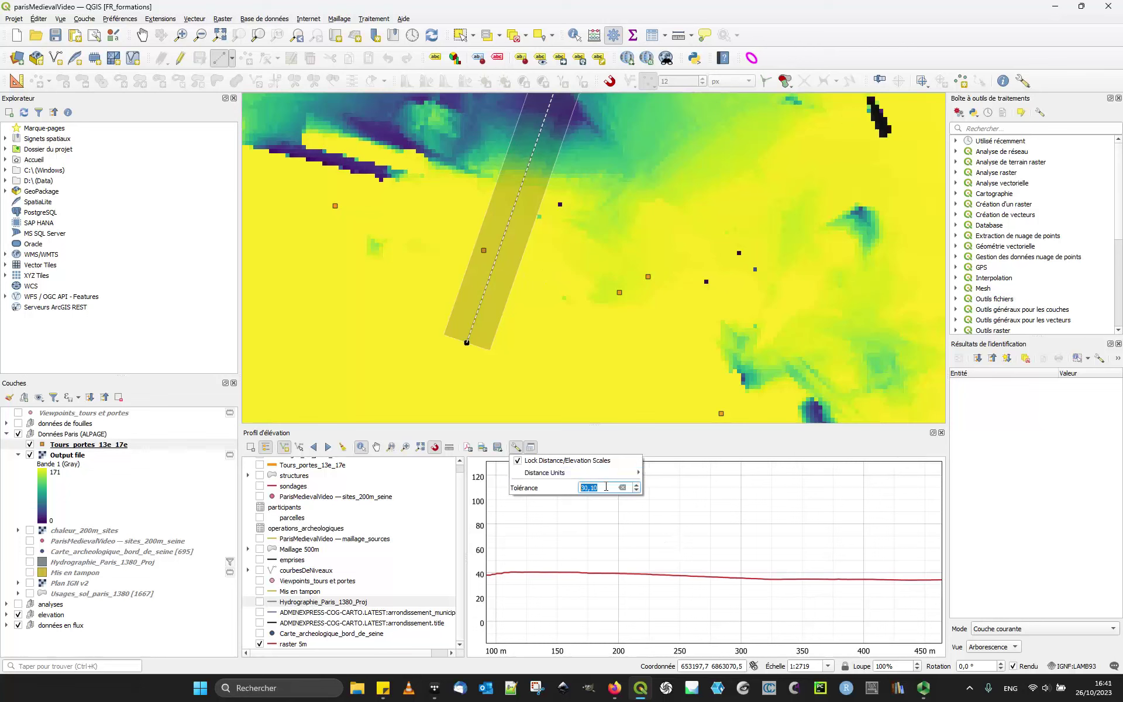
left_click(620, 537)
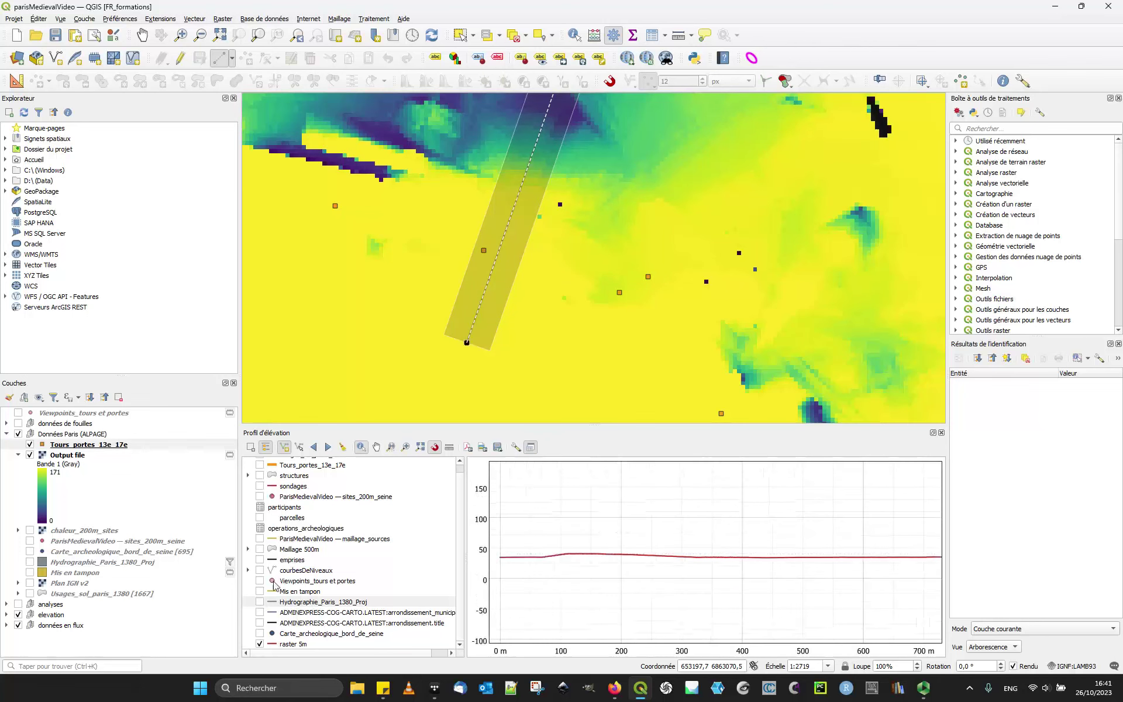
Show the Tours_portes_13e_17e layer in the elevation profile and select it there.
scroll(300, 565, "up", 1)
left_click(260, 473)
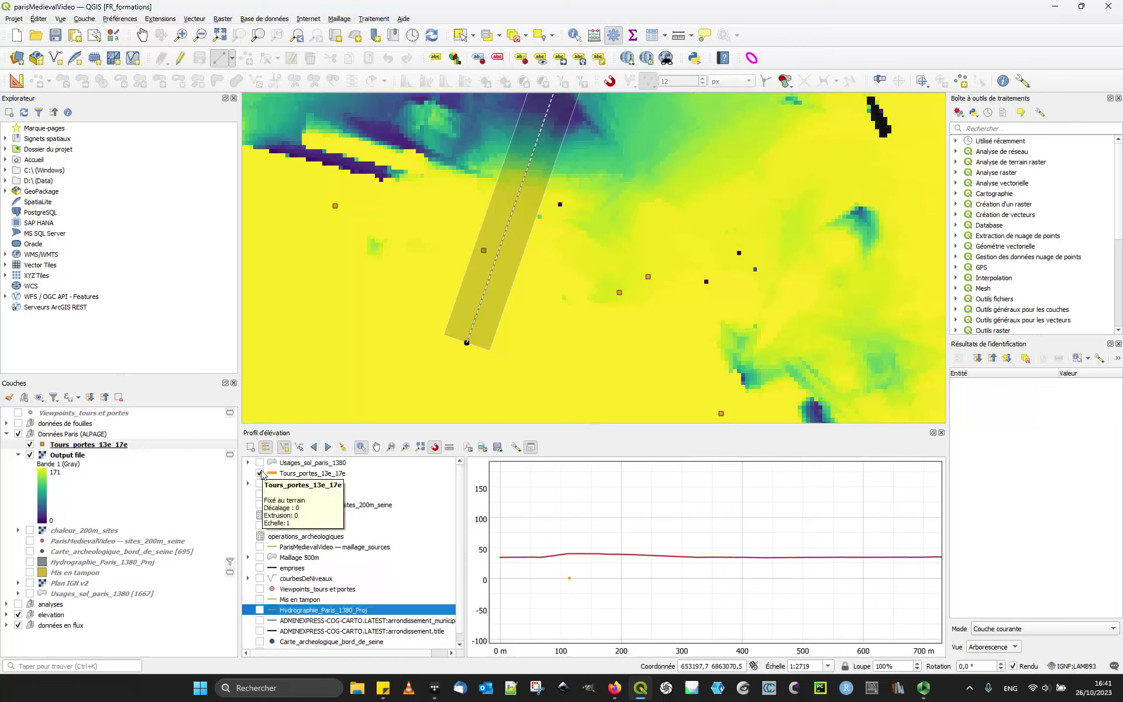
left_click(303, 475)
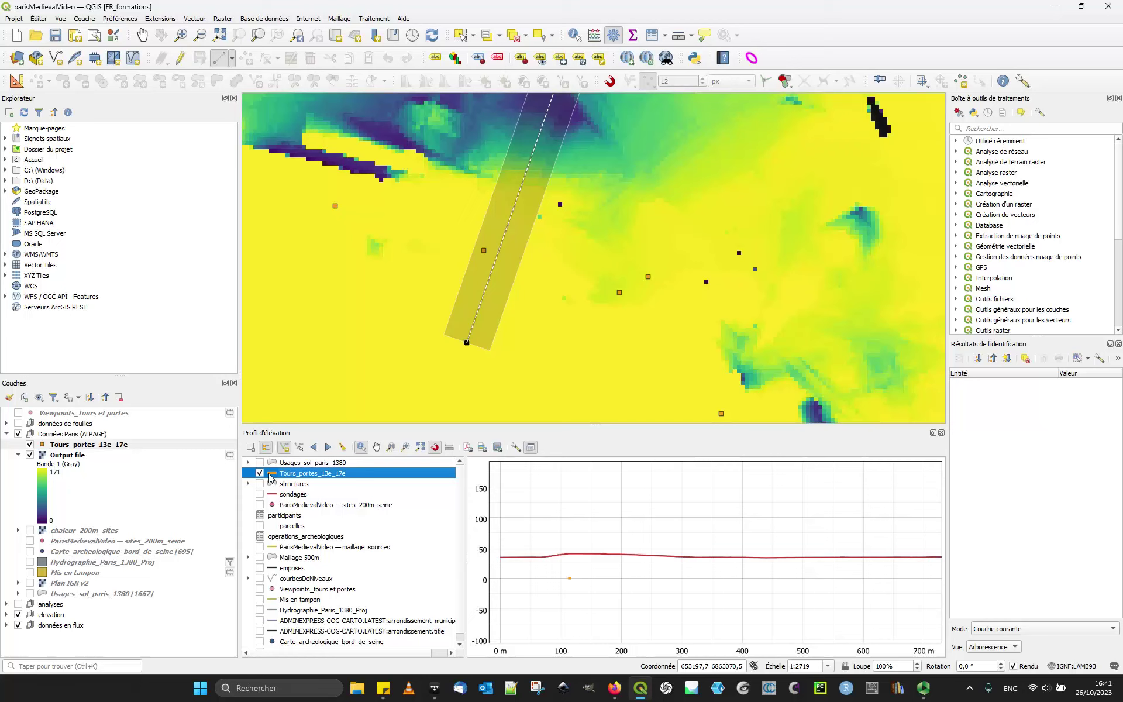
Examine the interpretation and line style options in the Tours_portes_13e_17e layer's elevation properties, and close them without changes.
double_click(271, 475)
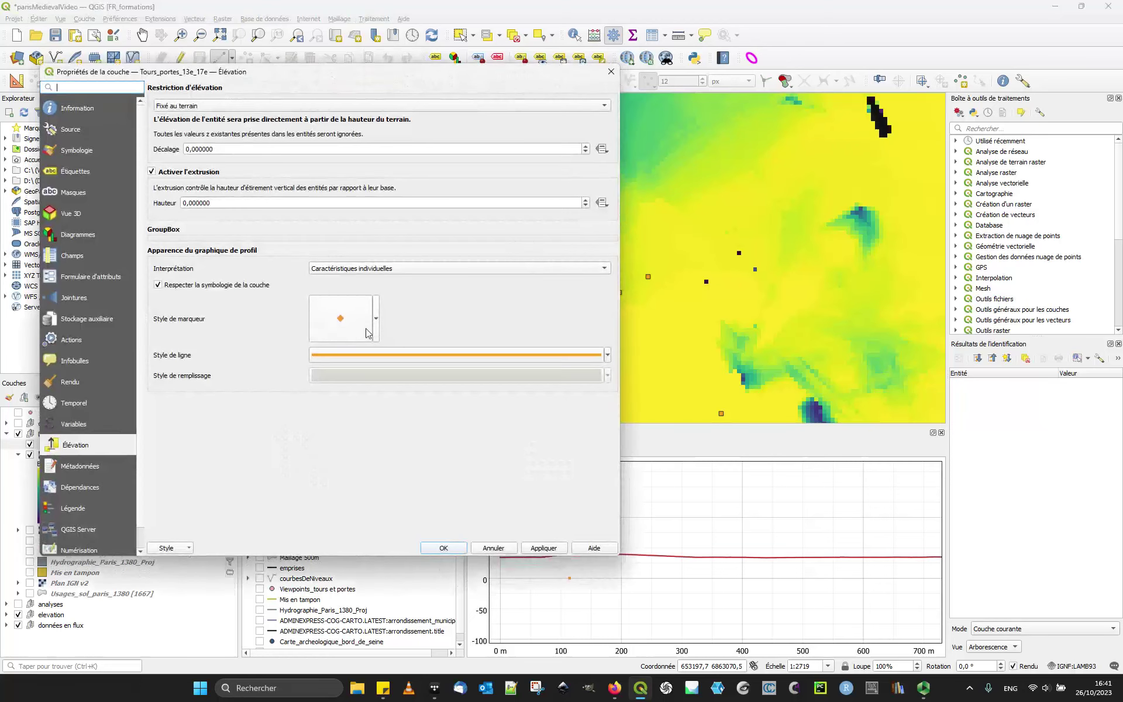
left_click(414, 269)
left_click(414, 270)
left_click(608, 356)
left_click(608, 356)
left_click(493, 548)
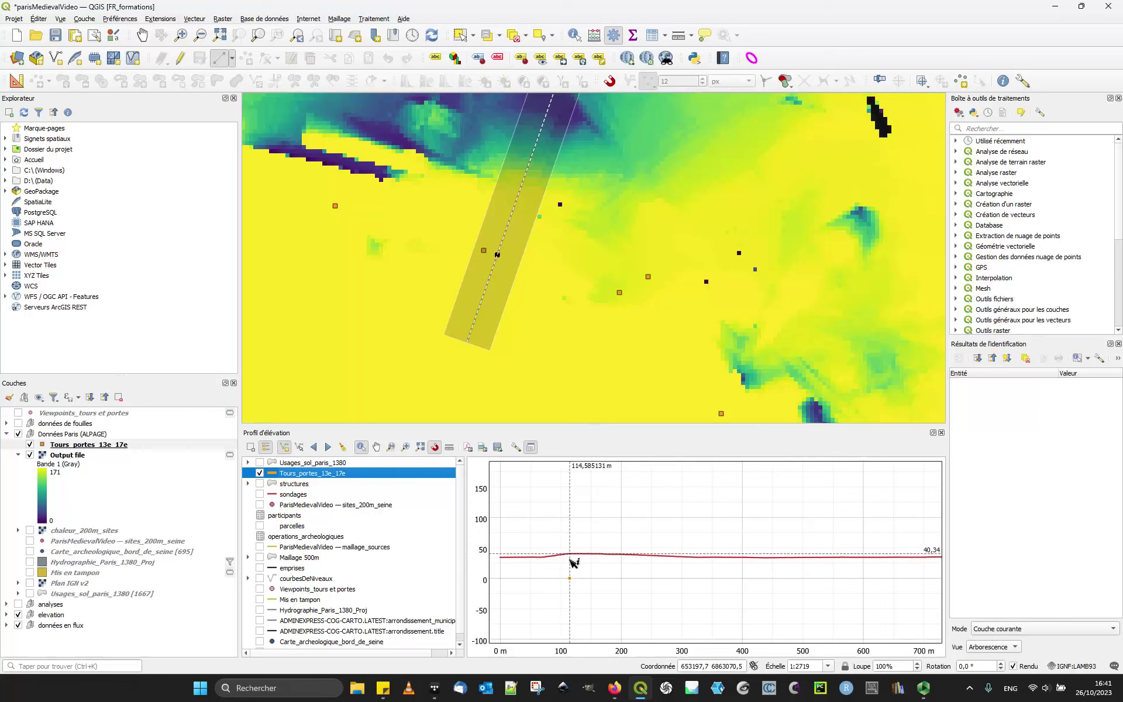
Set the Tours_portes_13e_17e layer's terrain-clamped elevation offset to 40,34 and disable its extrusion.
double_click(328, 479)
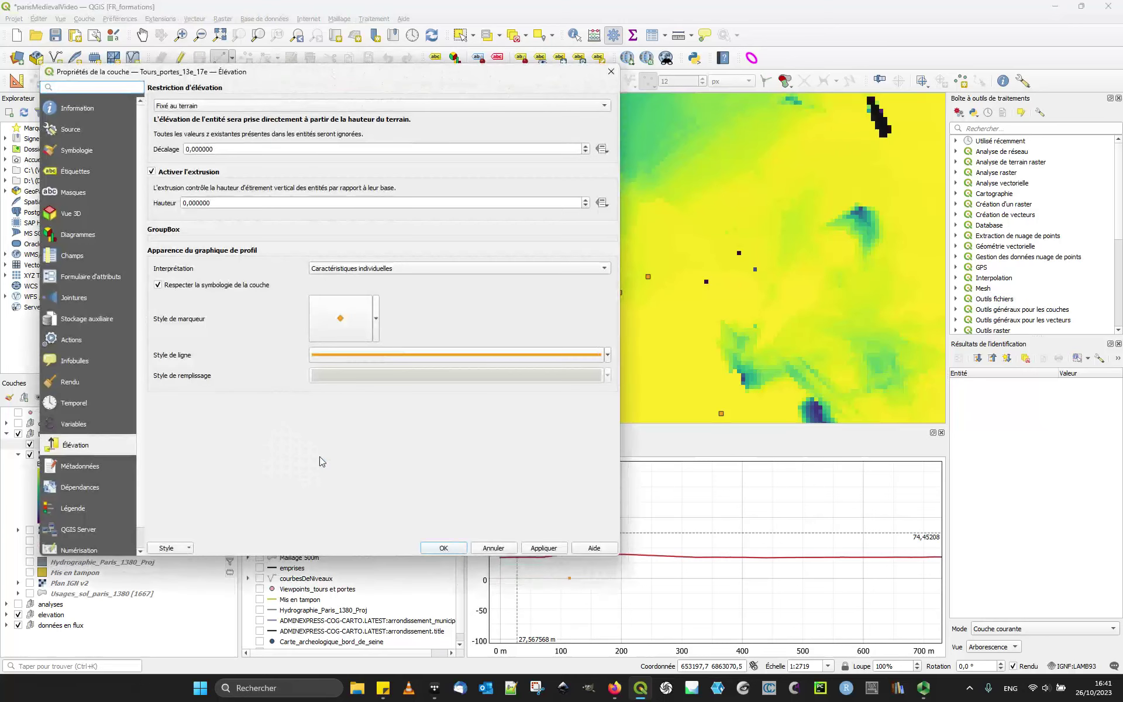
left_click(239, 149)
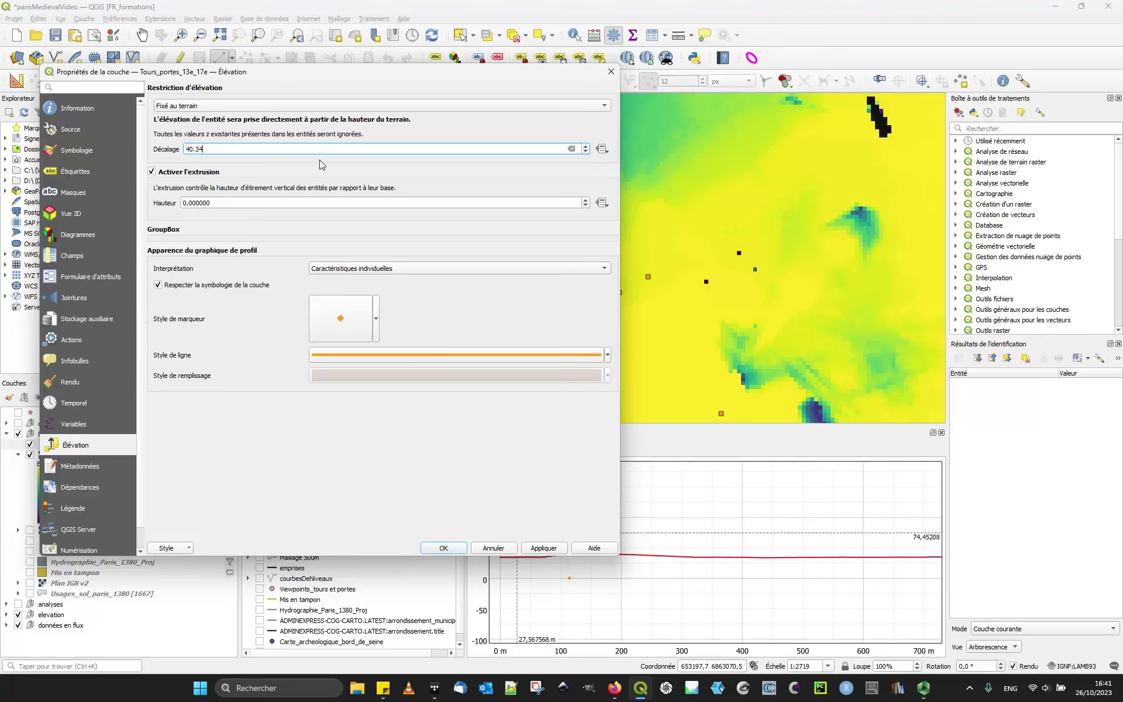
left_click(176, 171)
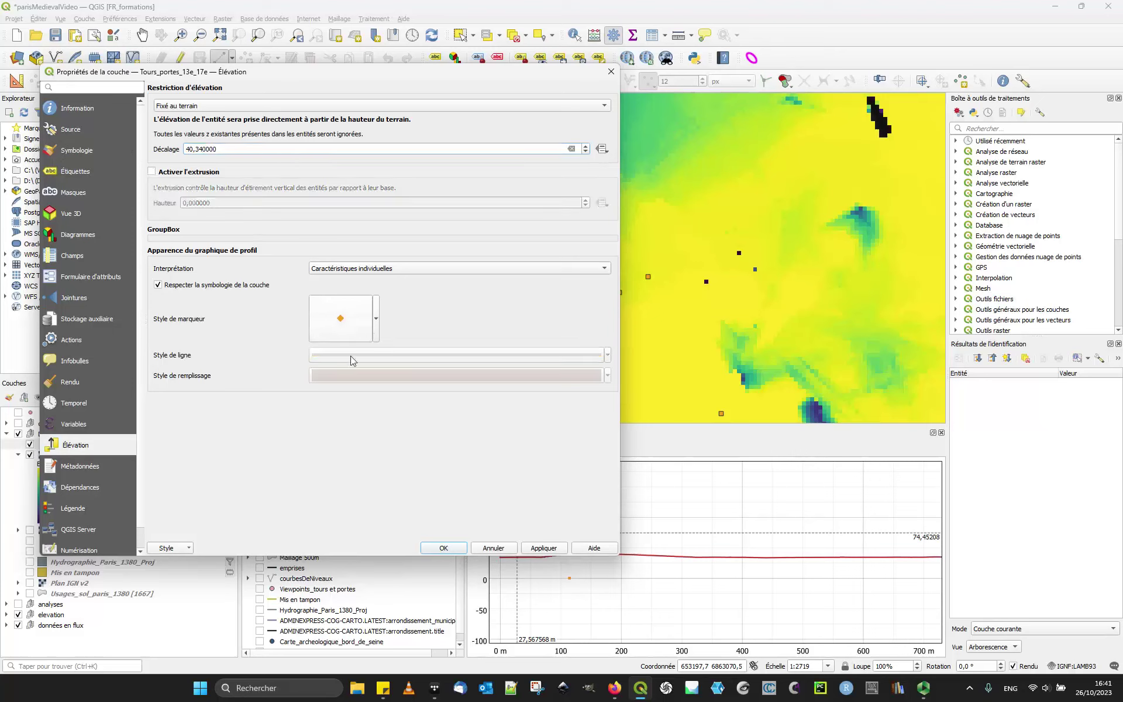
left_click(461, 549)
key("ctrl+shift+m")
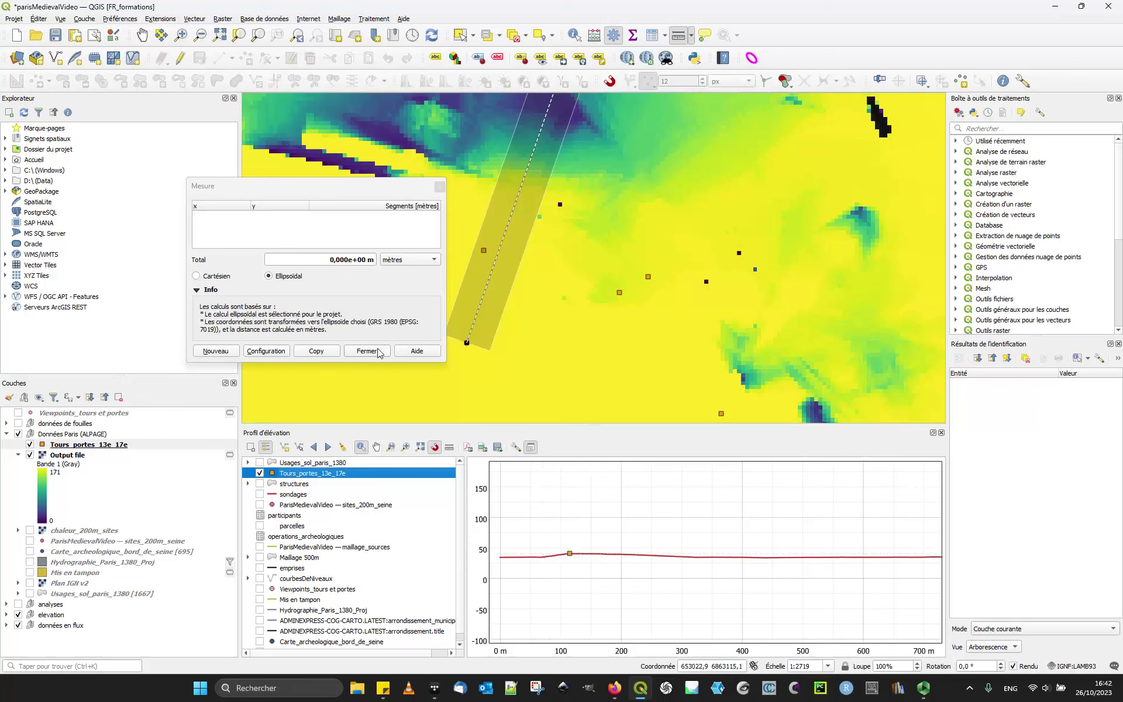
key("Escape")
Enable extrusion for the Tours_portes_13e_17e layer with a height of 26,6 and apply it to the profile.
scroll(580, 561, "up", 3)
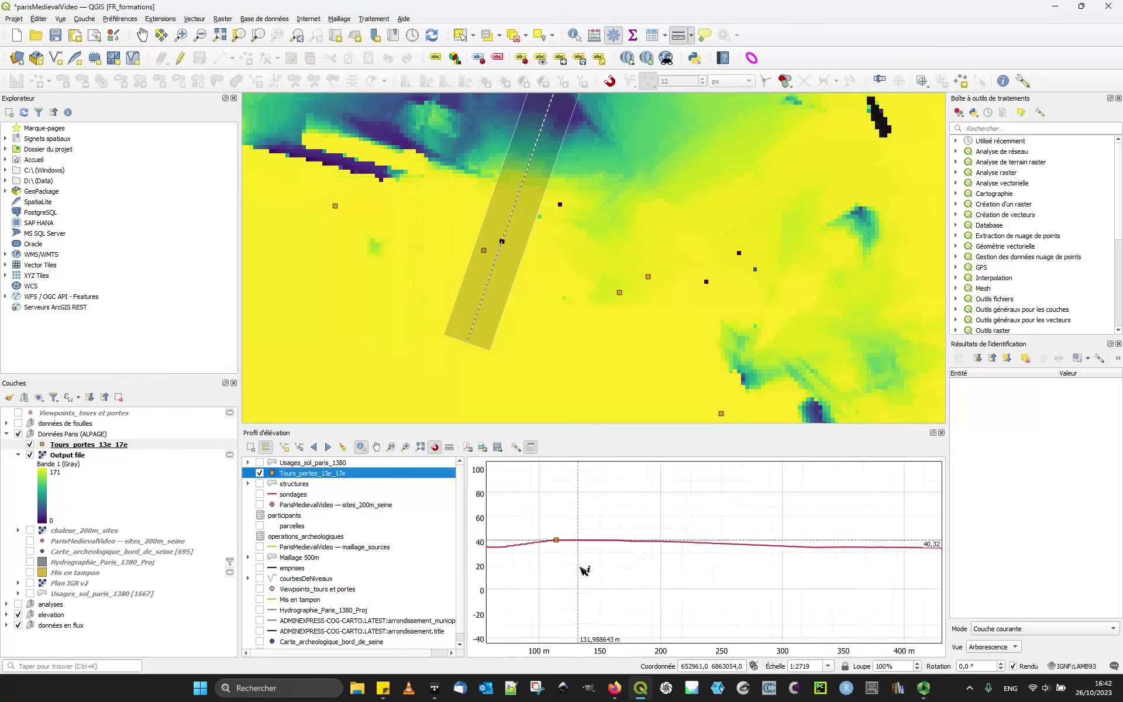
scroll(562, 550, "down", 3)
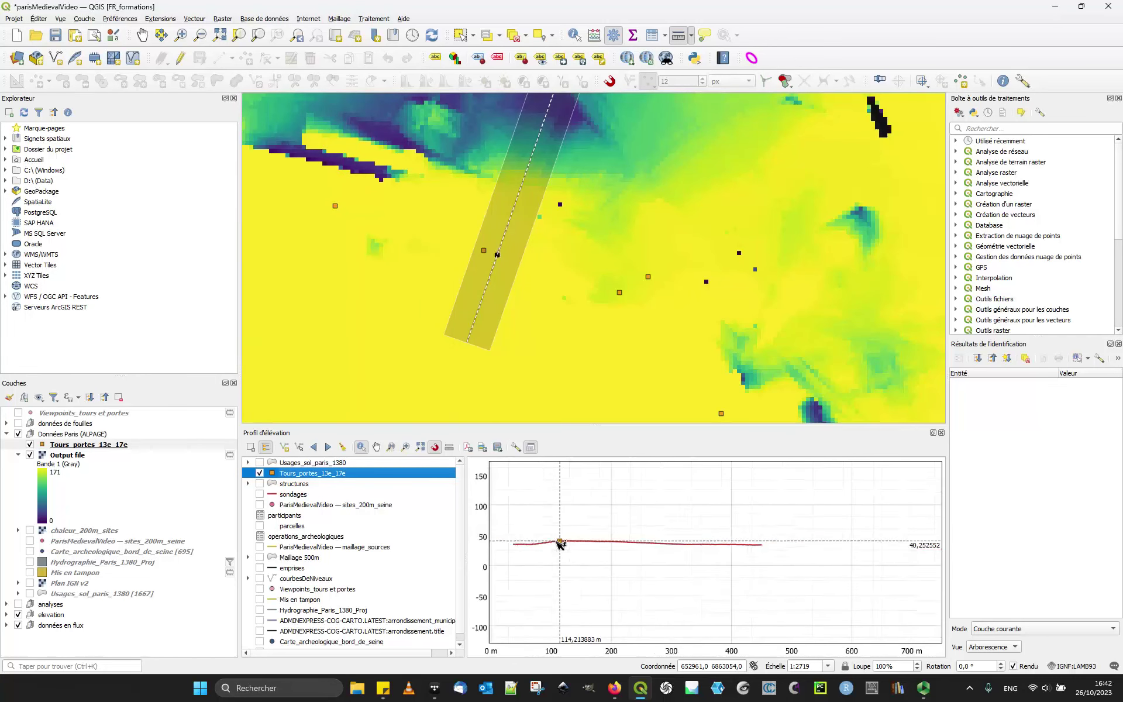
mouse_move(572, 544)
left_mouse_down()
mouse_move(571, 564)
mouse_move(599, 580)
mouse_move(603, 568)
mouse_move(570, 545)
left_mouse_up()
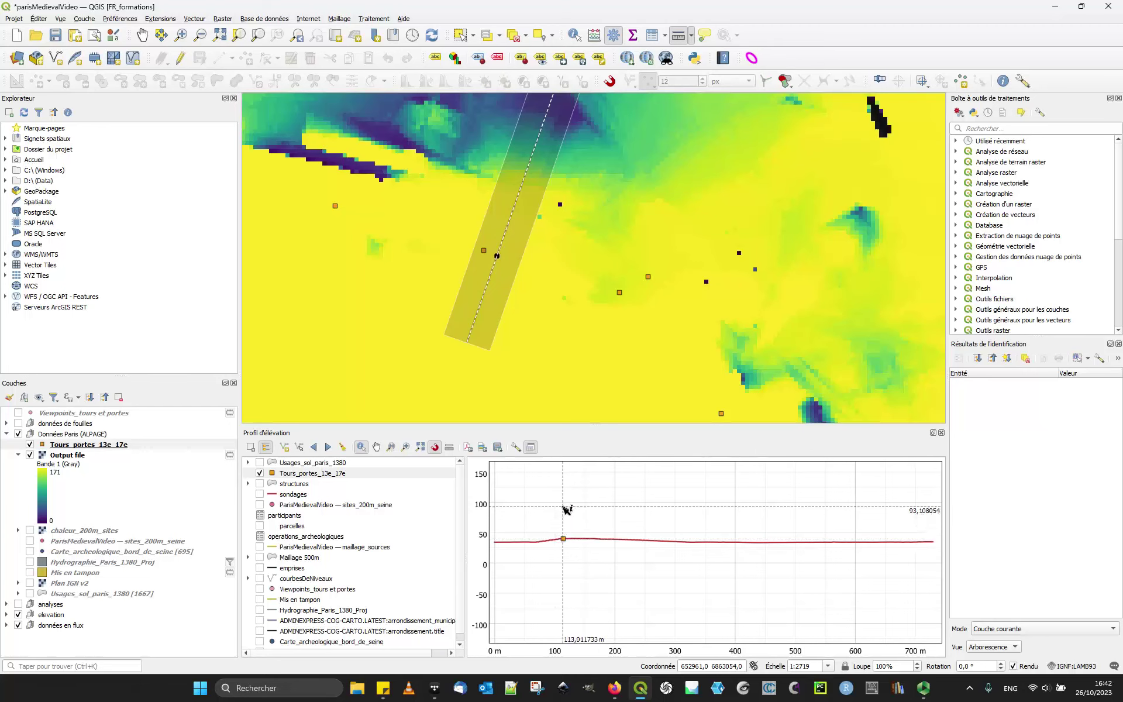
left_click(345, 475)
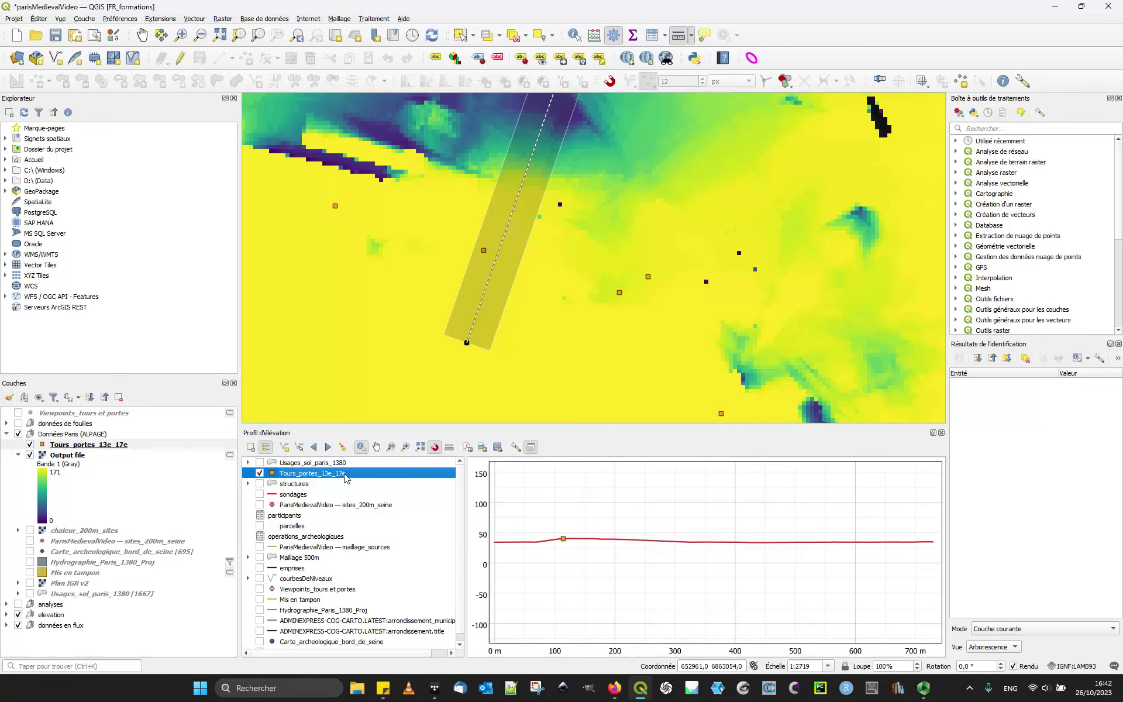
double_click(345, 478)
left_click(202, 173)
double_click(197, 202)
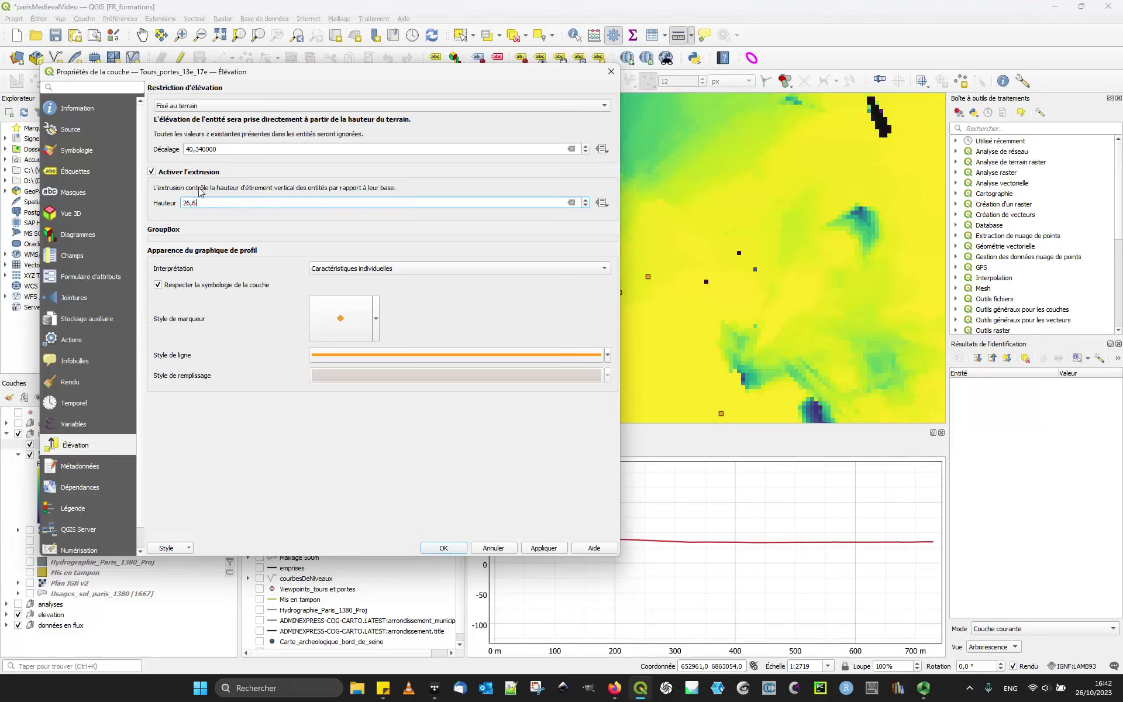
left_click(544, 548)
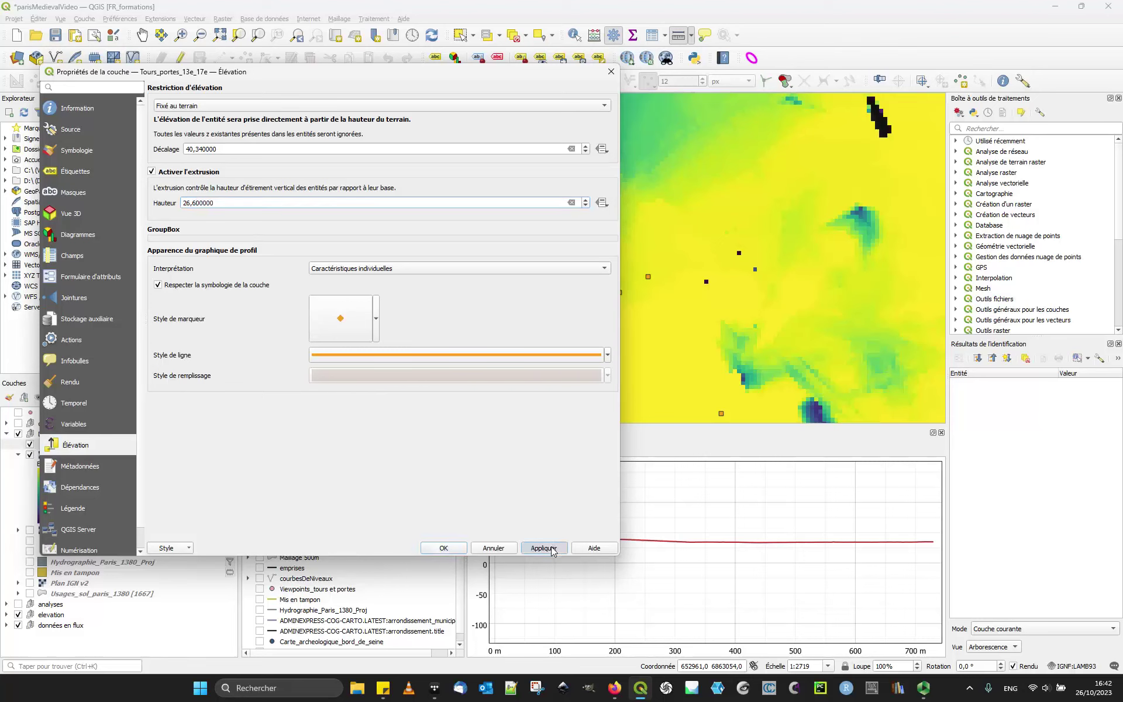
left_click(446, 549)
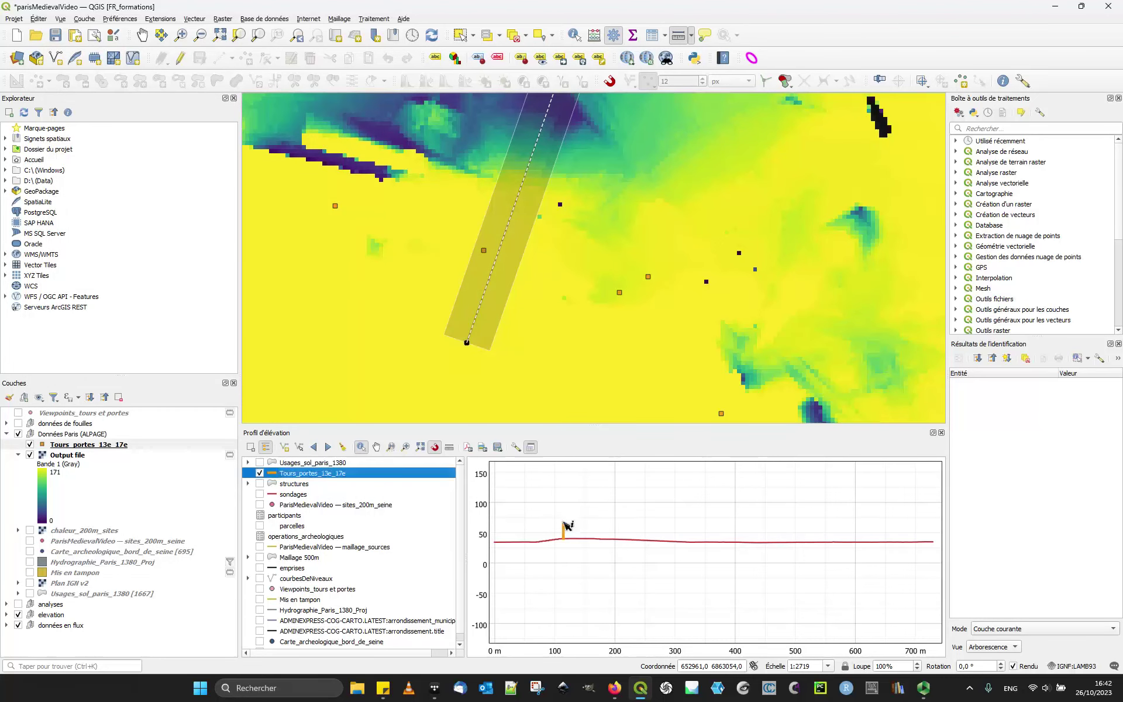
Add the Output file raster layer to the elevation profile alongside the terrain and the tower.
left_click_drag(567, 527, 541, 518)
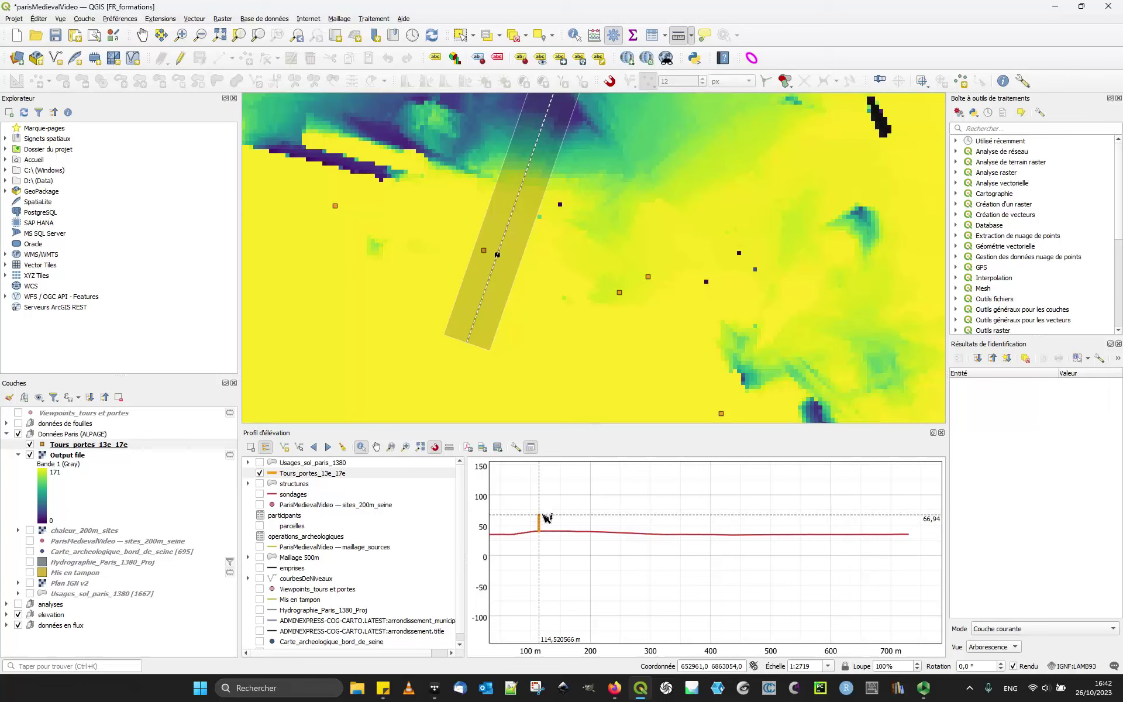
left_click_drag(543, 518, 565, 526)
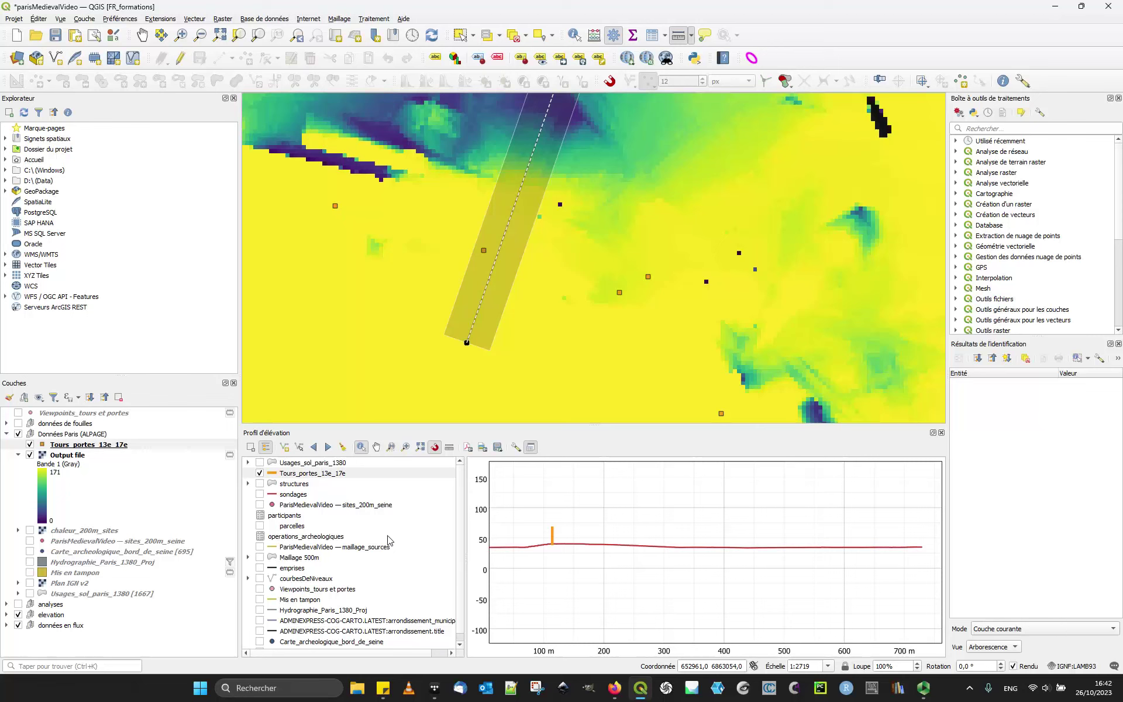
left_click(79, 456)
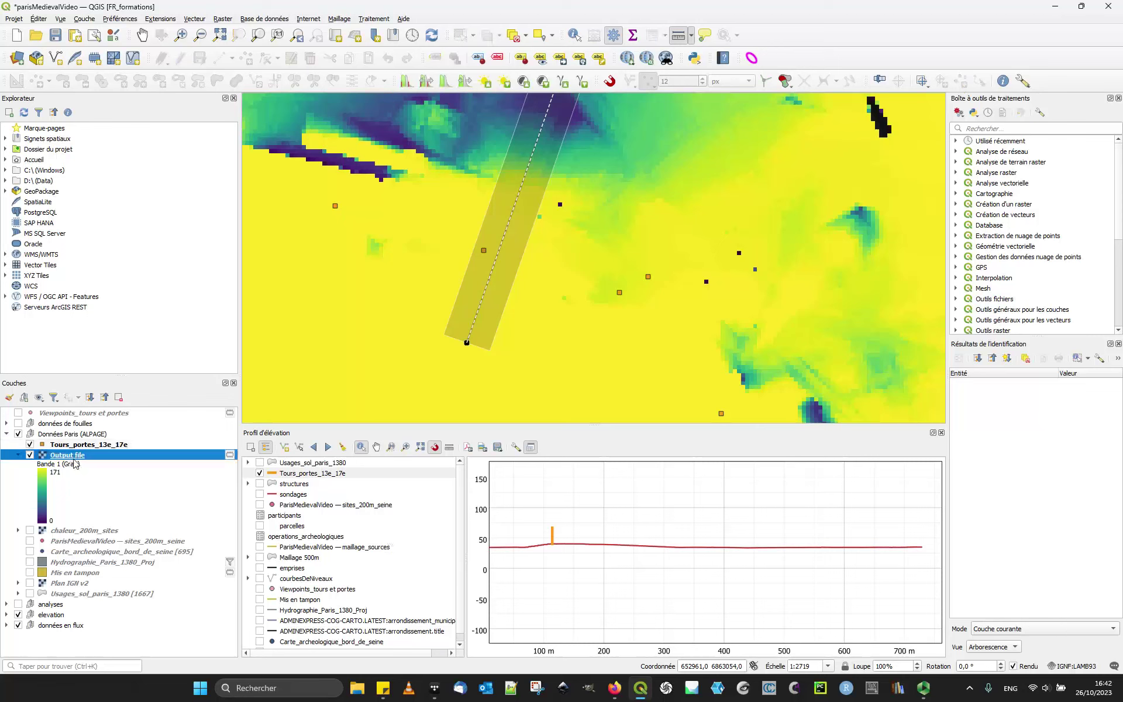
scroll(330, 560, "down", 1)
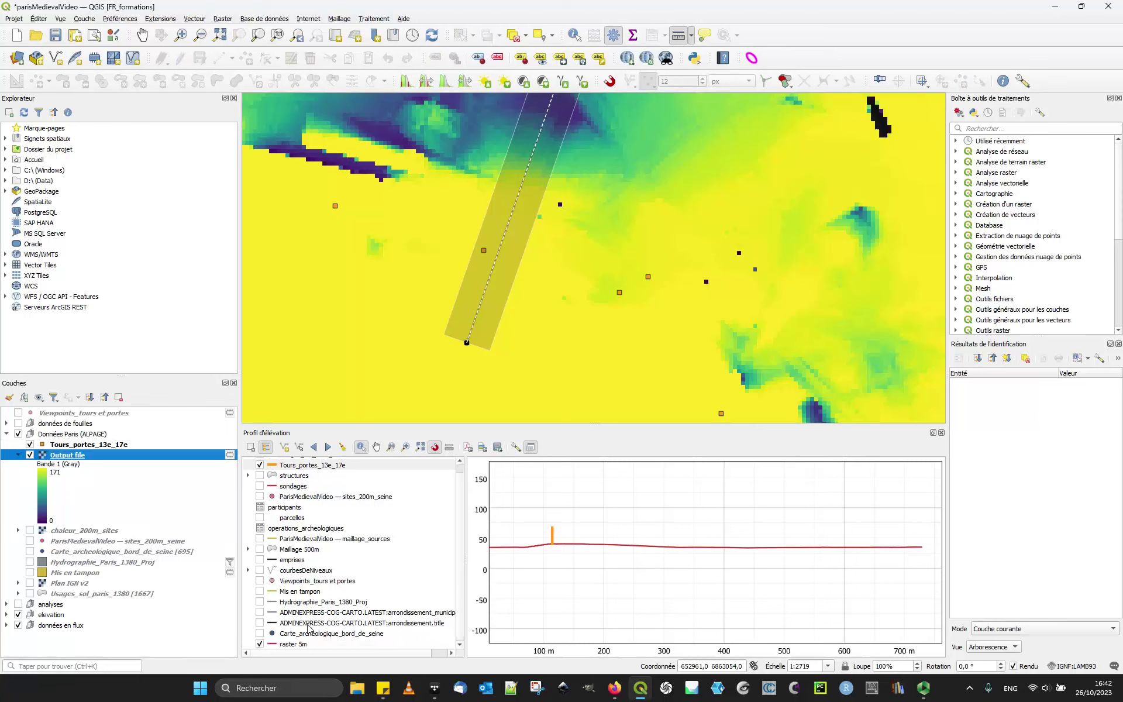
scroll(310, 629, "up", 1)
scroll(311, 576, "down", 1)
left_click(250, 449)
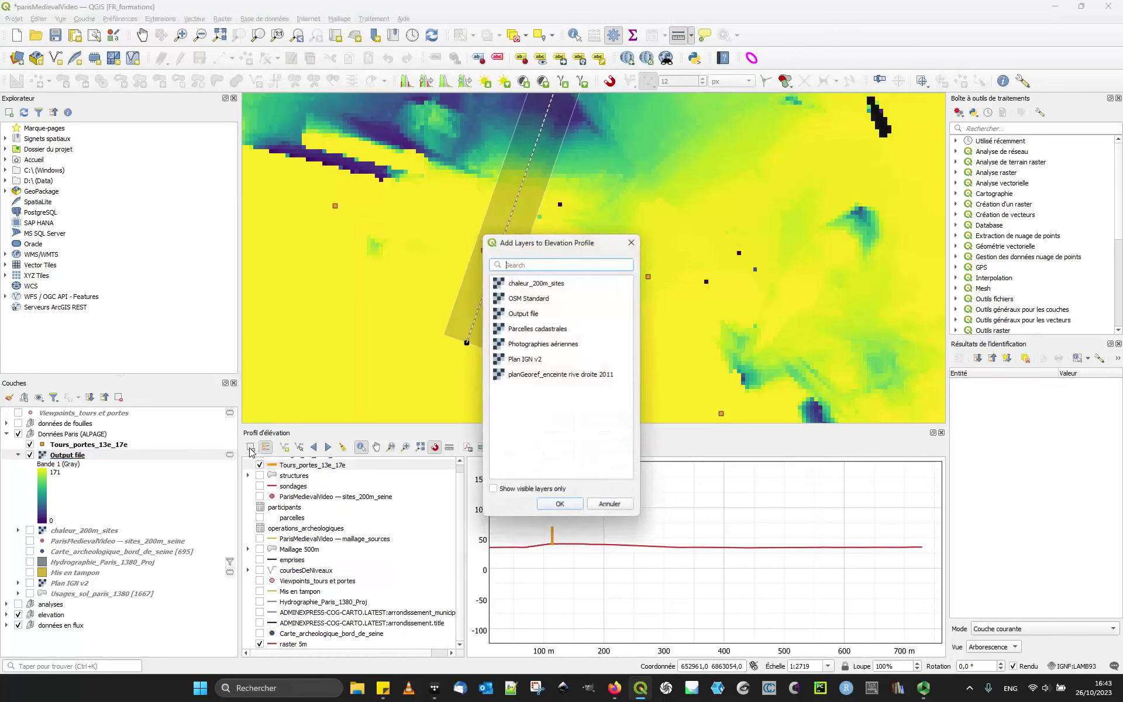
left_click(525, 316)
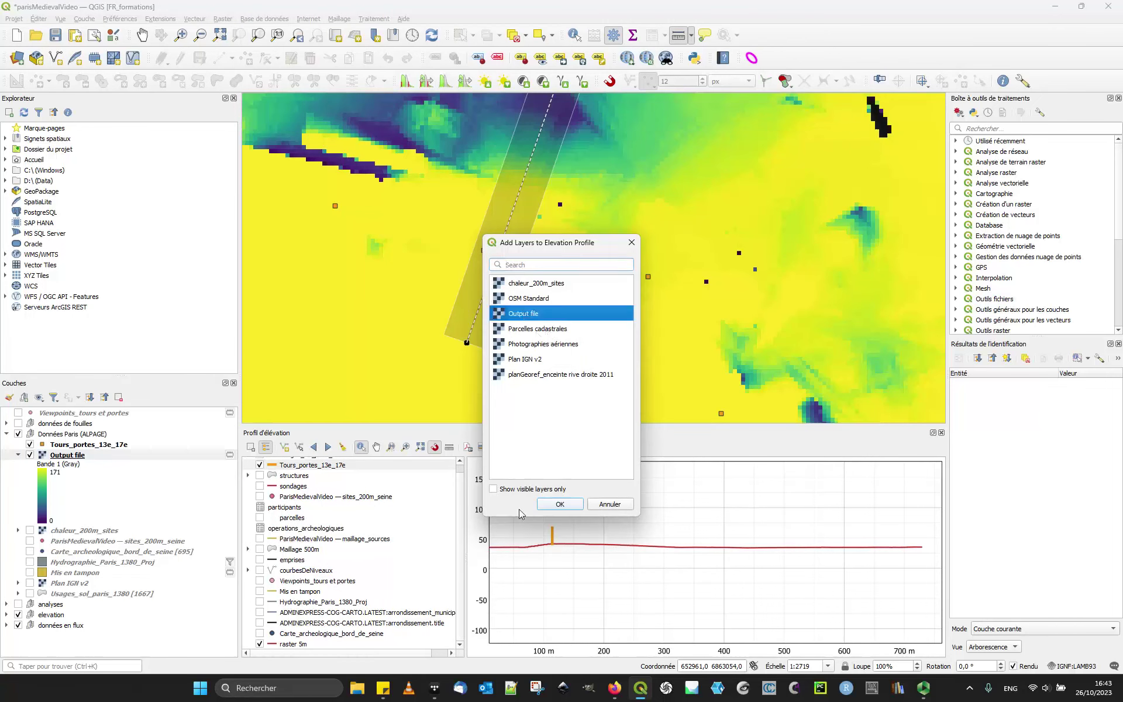
left_click(560, 504)
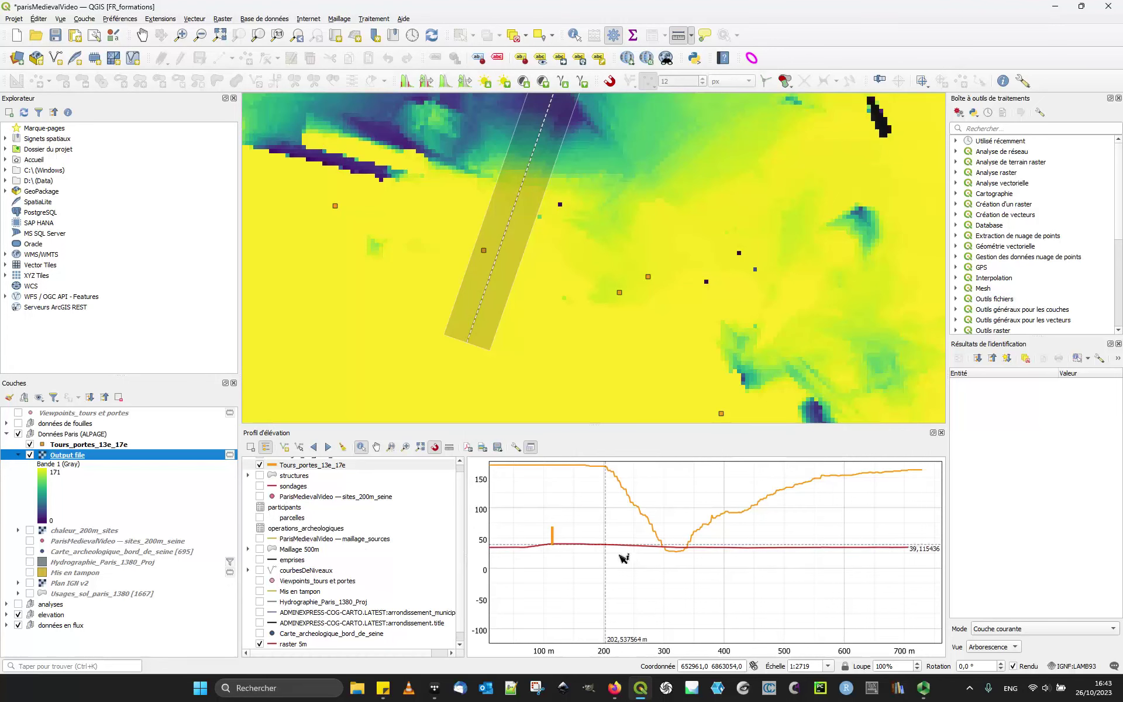
Move the Output file layer above raster 5m in the profile's layer order and change its profile line colour to grey.
scroll(328, 599, "down", 1)
left_click(289, 645)
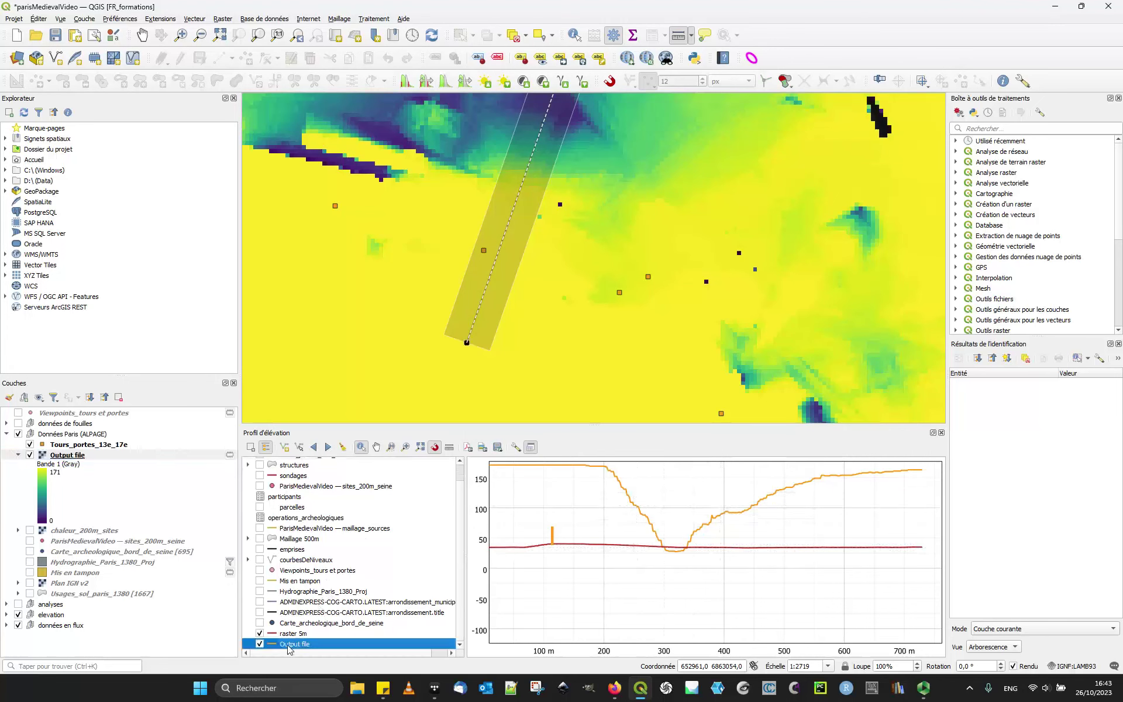
left_click_drag(300, 643, 310, 631)
left_click(298, 637)
double_click(298, 637)
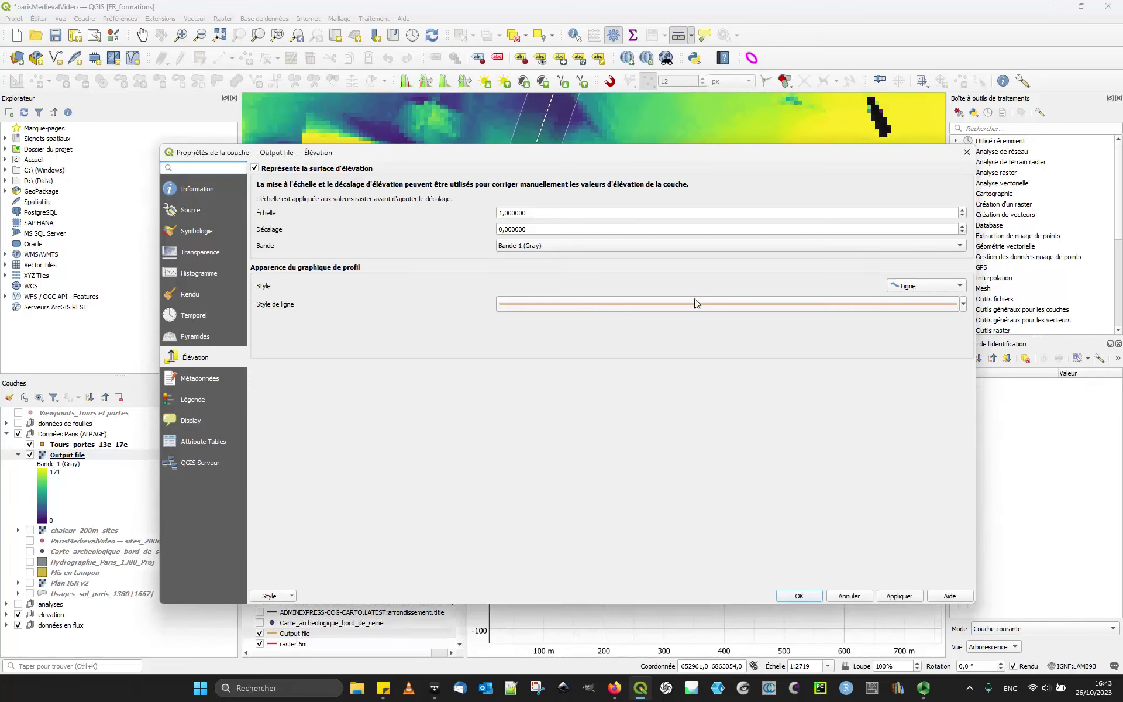
left_click(963, 304)
left_click_drag(553, 421, 534, 420)
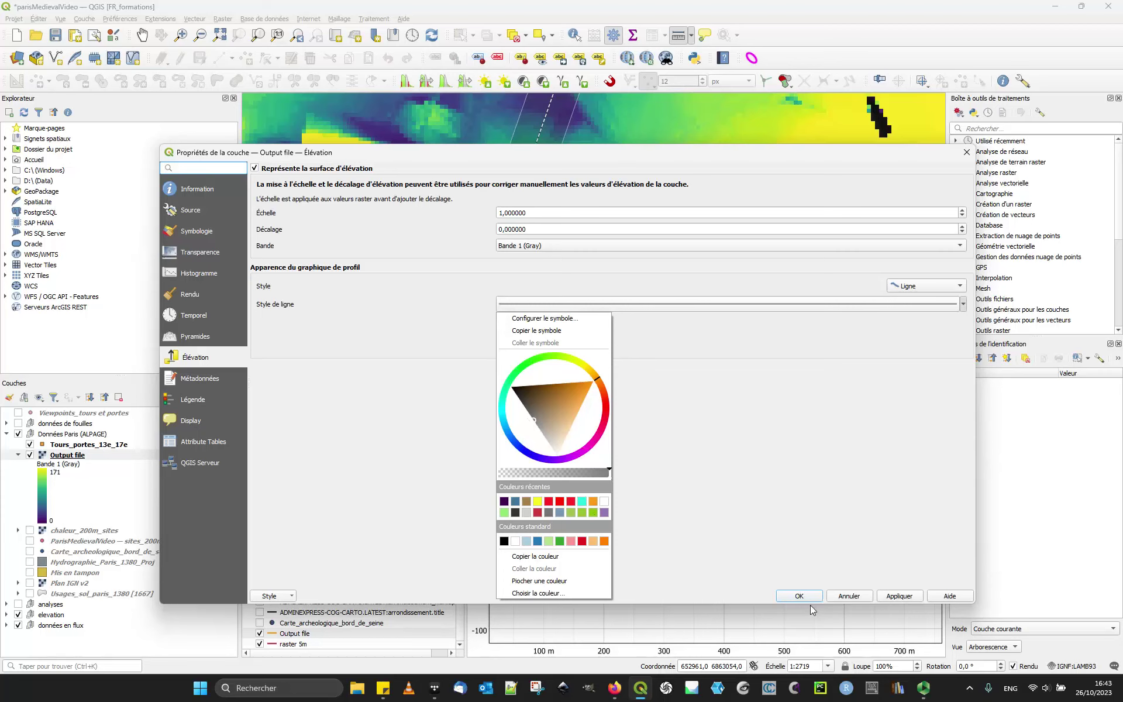
left_click(811, 610)
left_click(799, 595)
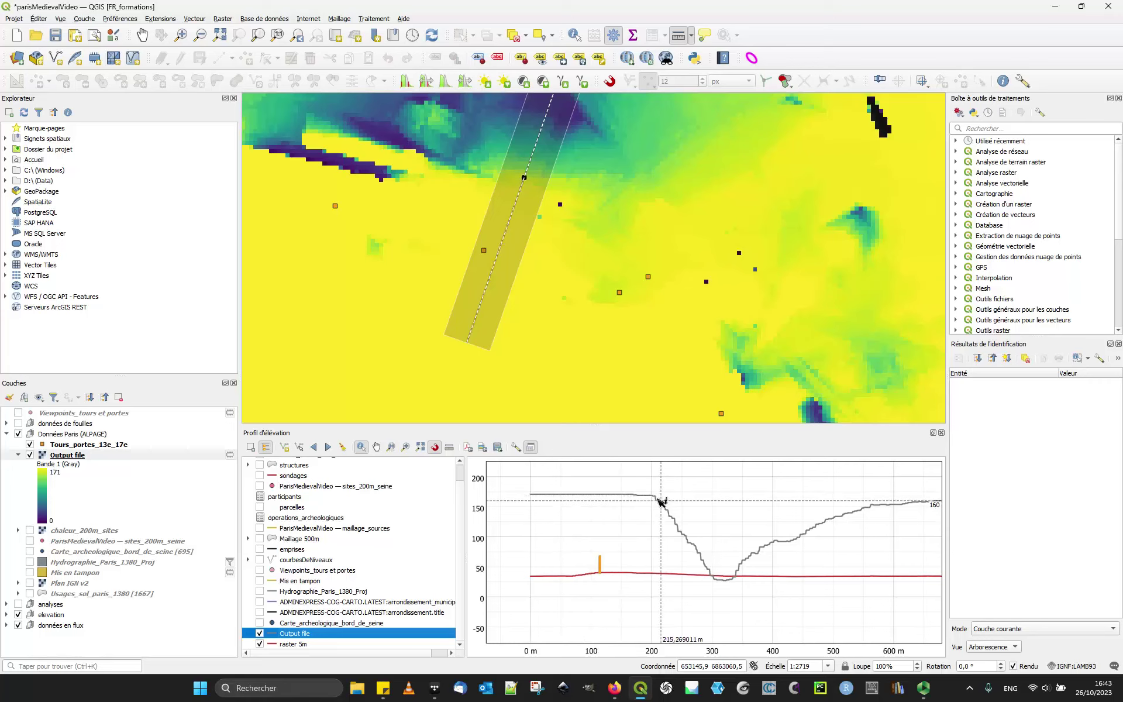
Try to change the Output file layer's elevation scale factor and apply it to the profile.
scroll(530, 176, "down", 1)
left_click_drag(530, 176, 523, 343)
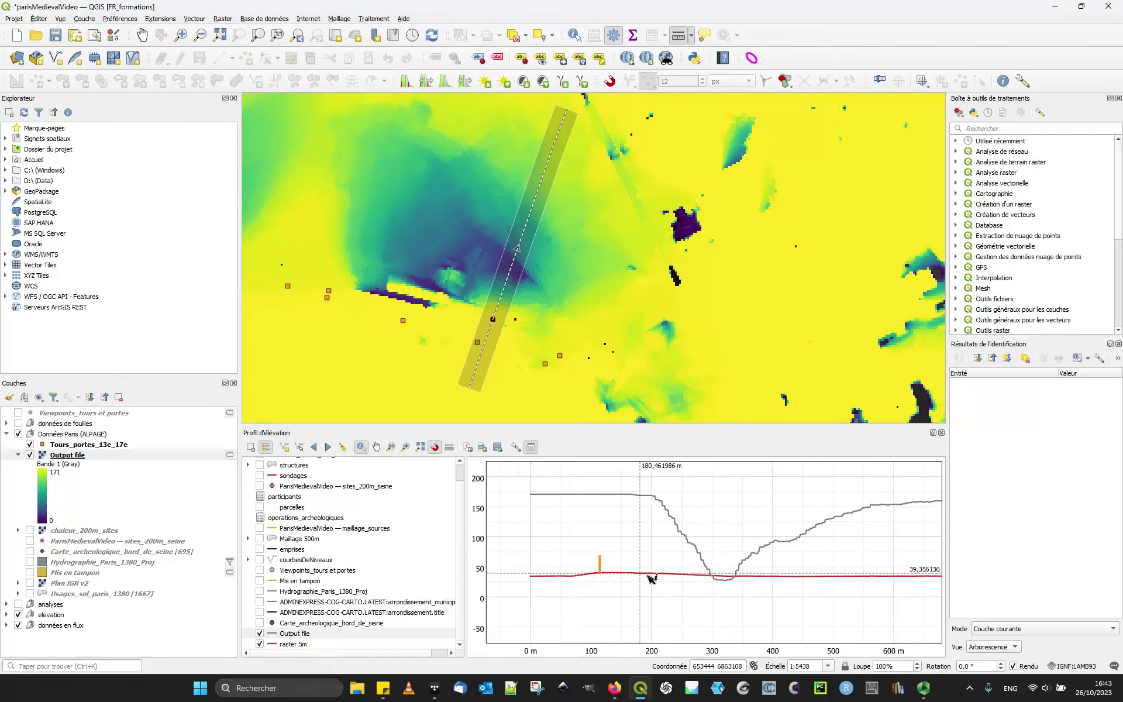
double_click(299, 633)
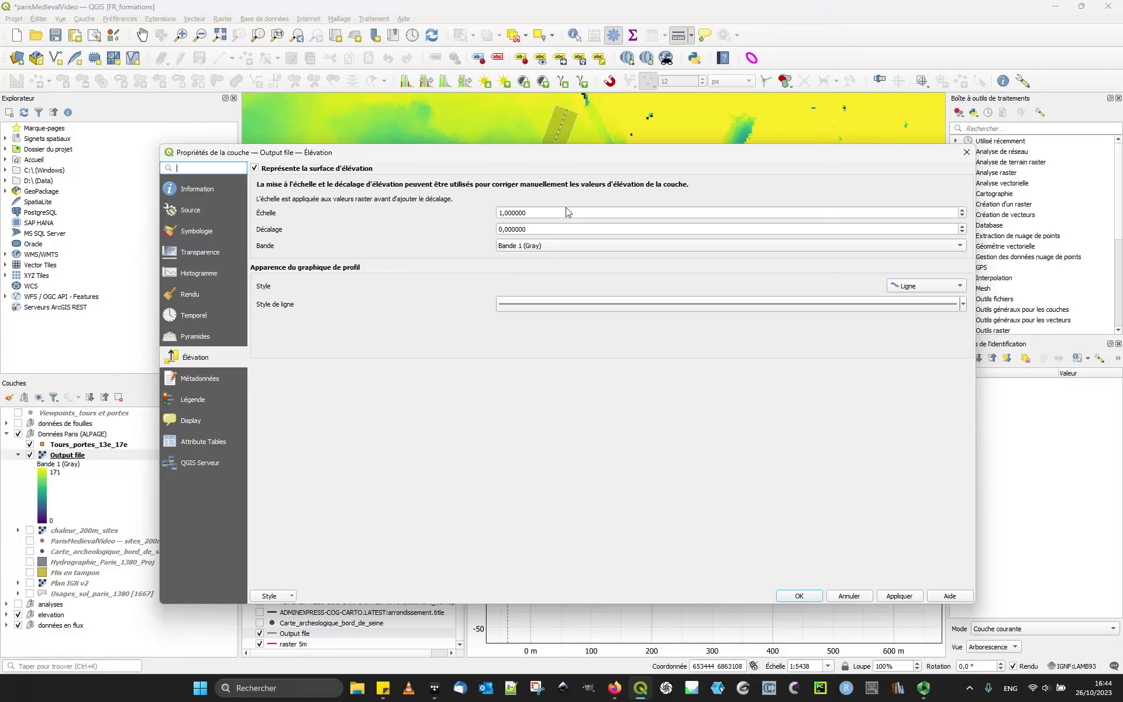
left_click_drag(386, 214, 378, 210)
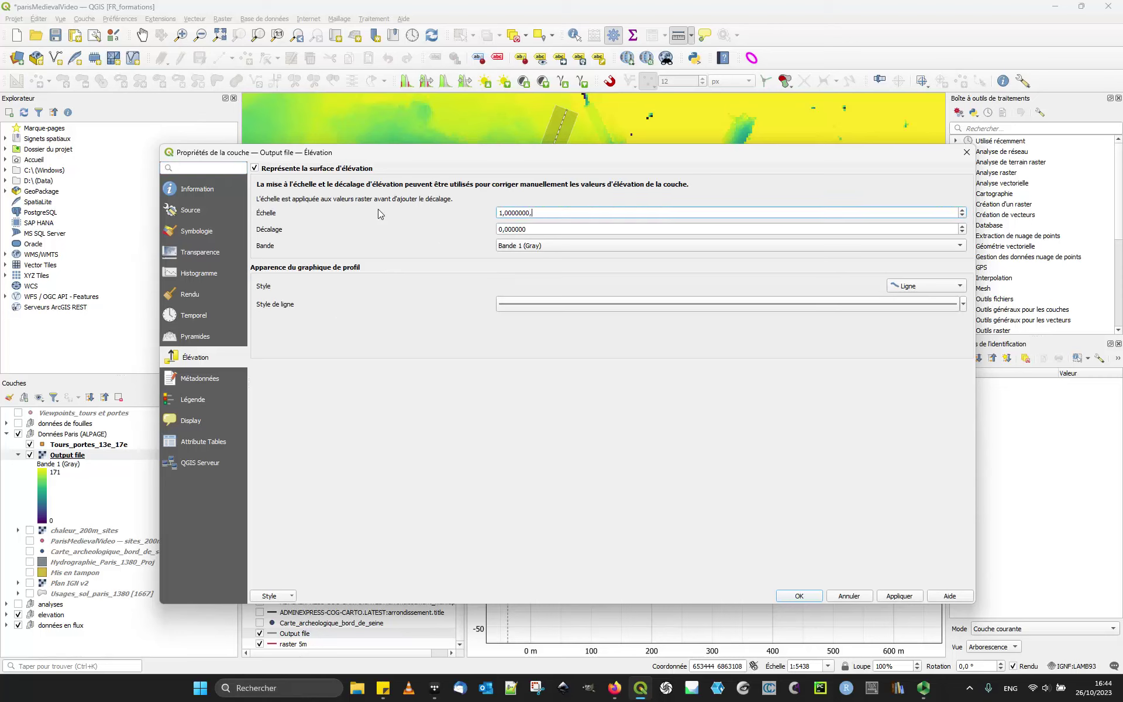
left_click(879, 600)
left_click(798, 596)
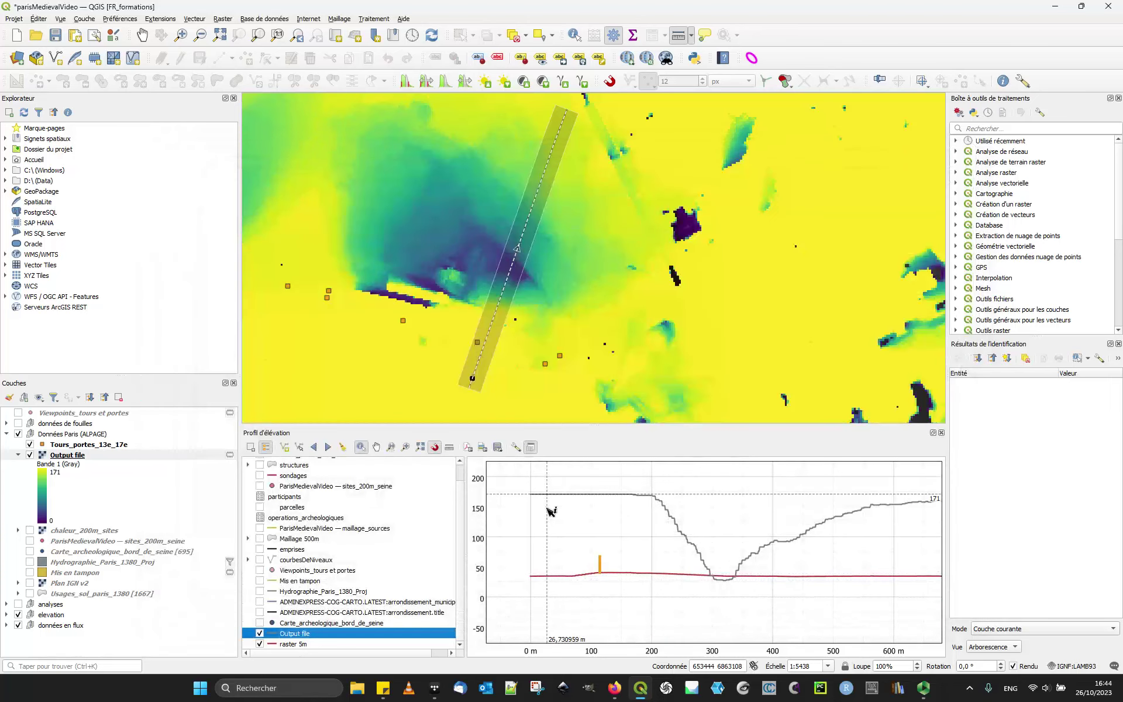
Set the Output file layer's elevation scale to 0,5 and apply it to the profile.
scroll(606, 531, "down", 3)
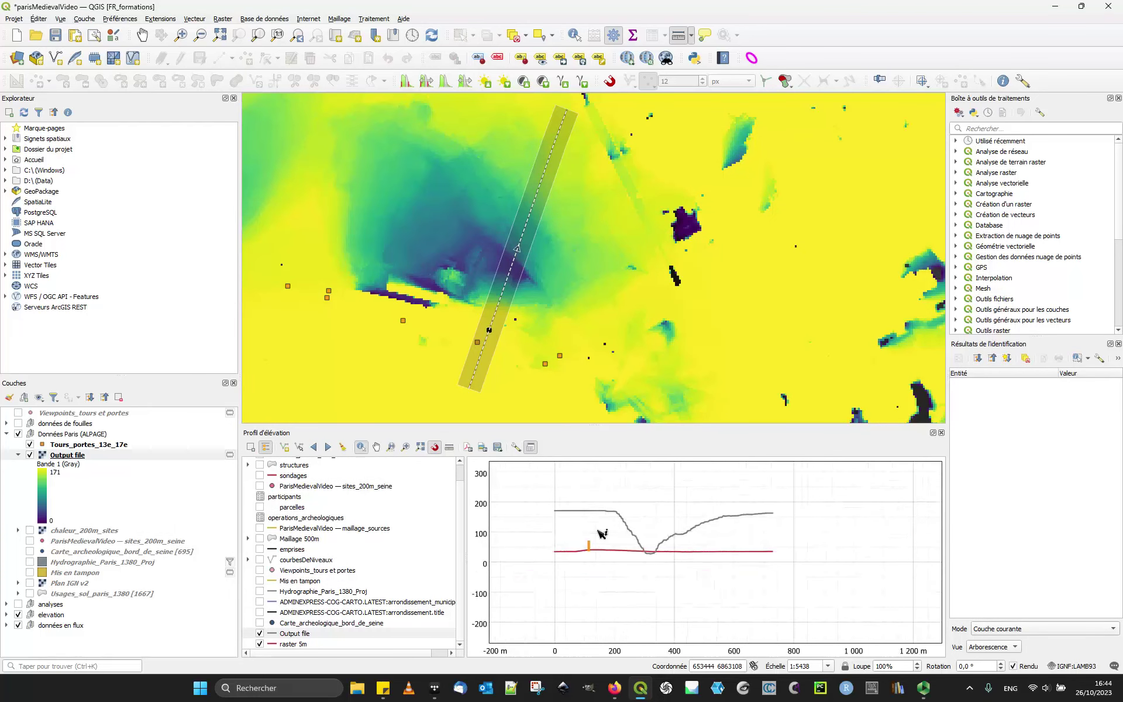
double_click(299, 634)
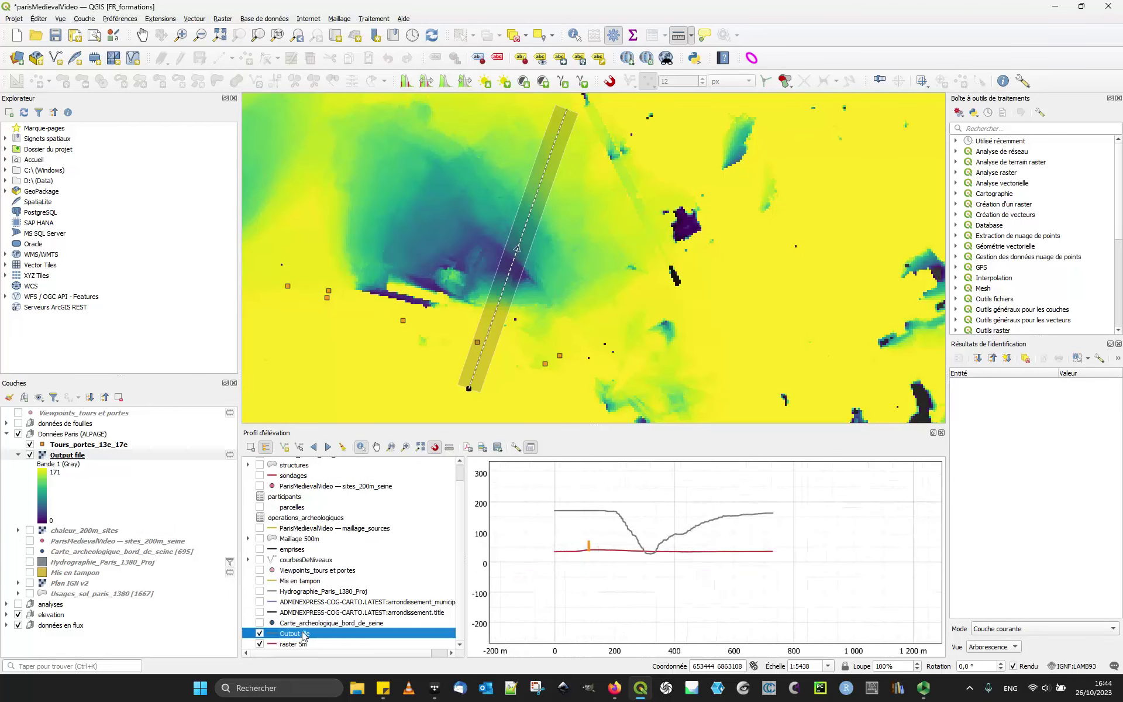
type("0,5")
left_click(556, 230)
left_click(904, 599)
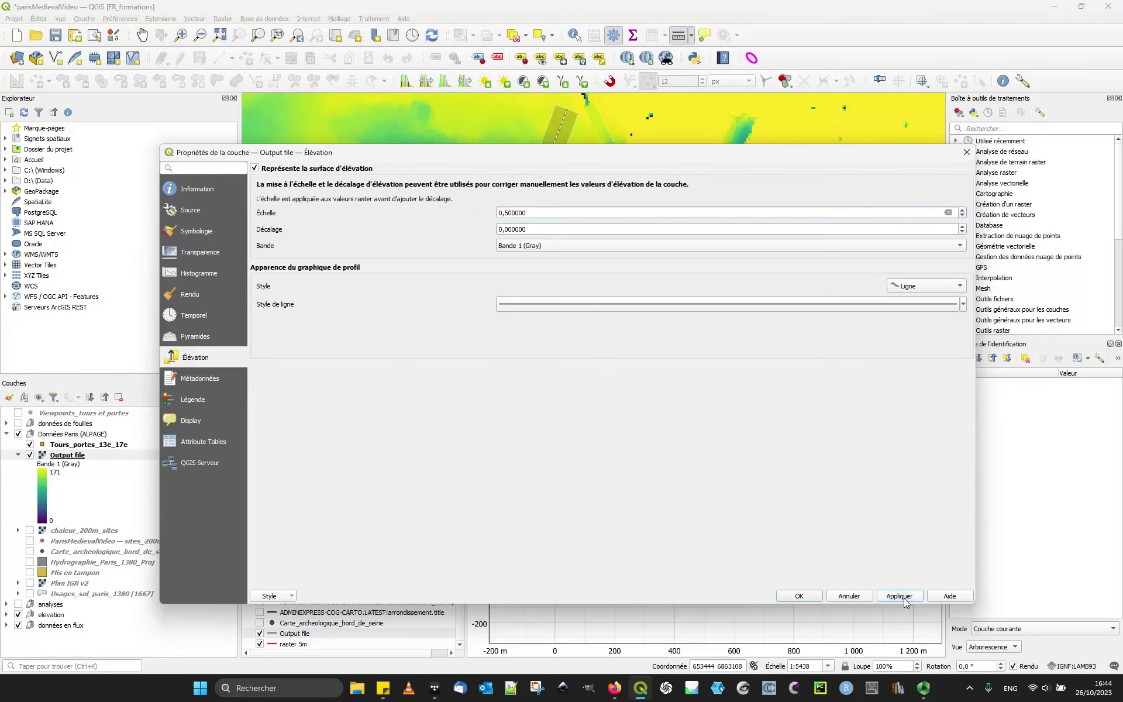
left_click(801, 596)
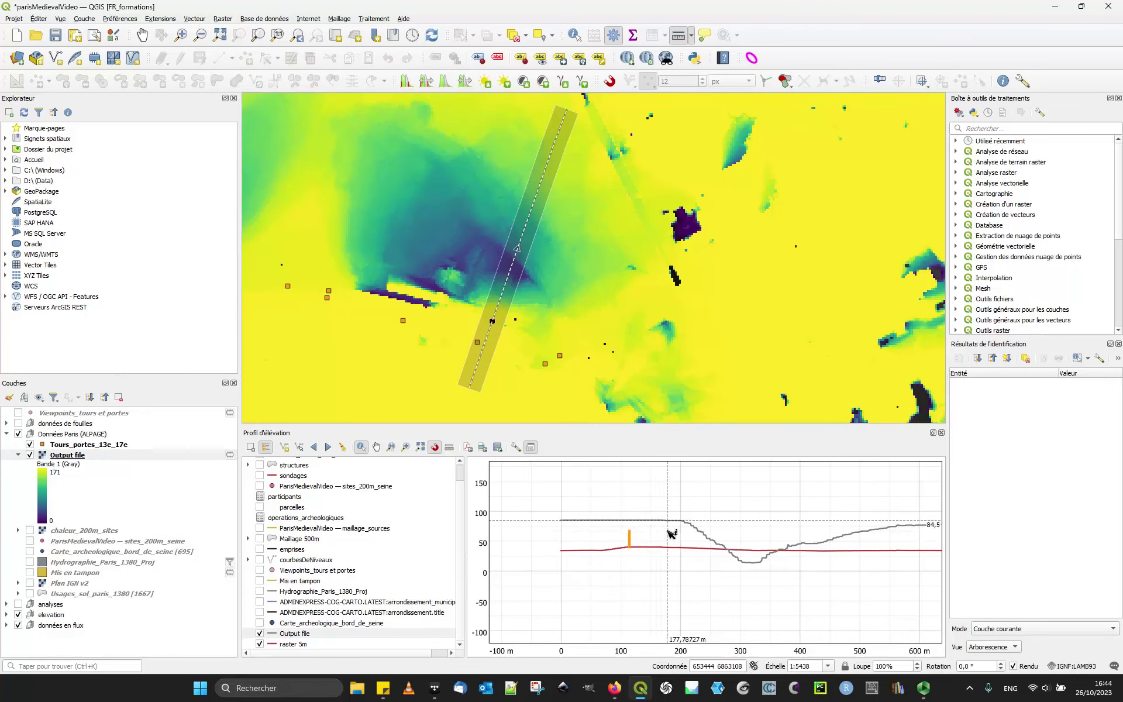
Compare the Output file curve with the terrain line and tower along the profile, and open the profile's PDF export without saving.
scroll(643, 537, "down", 3)
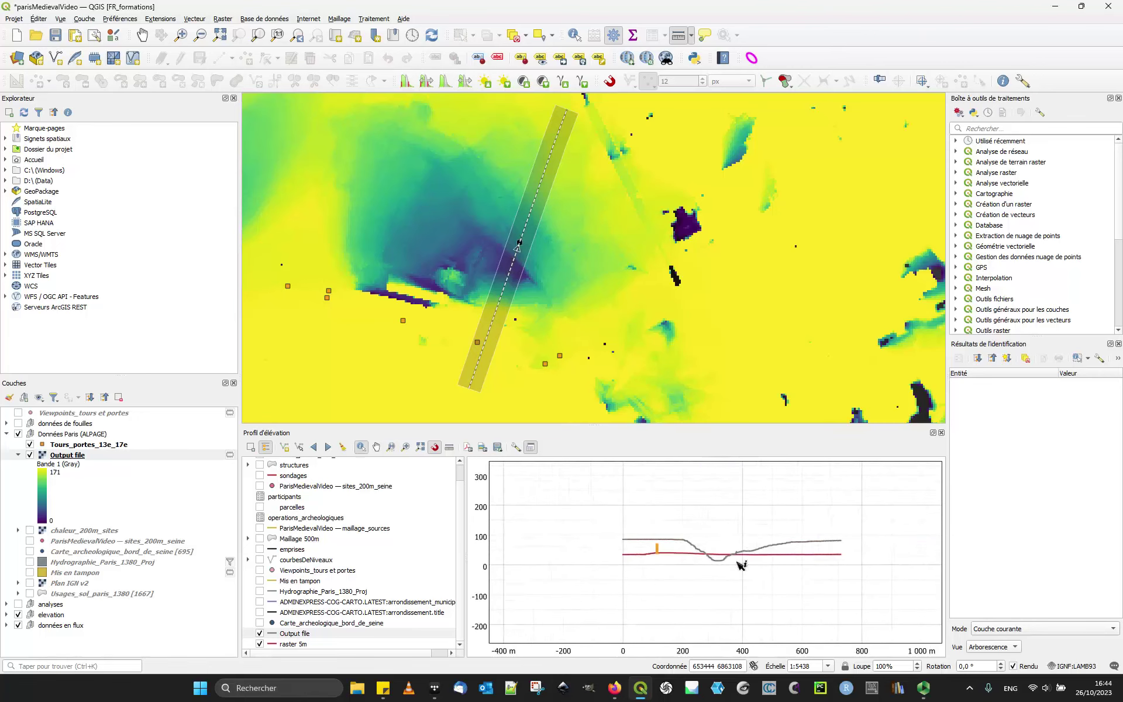
scroll(741, 565, "up", 3)
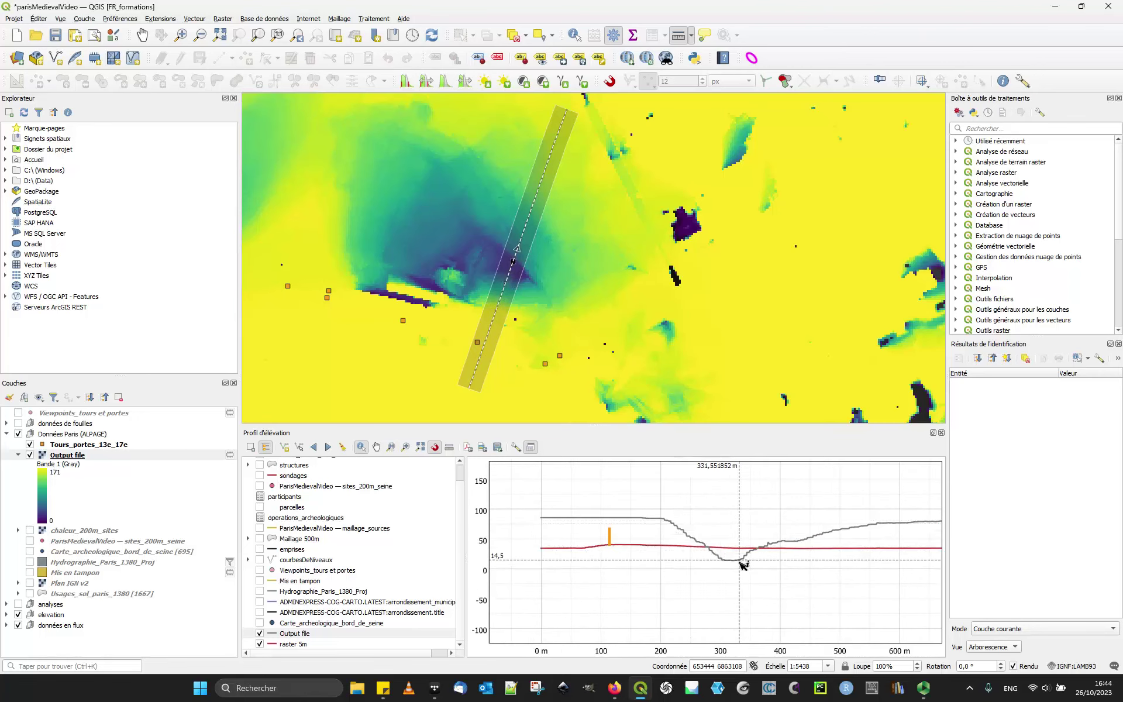
scroll(611, 550, "up", 3)
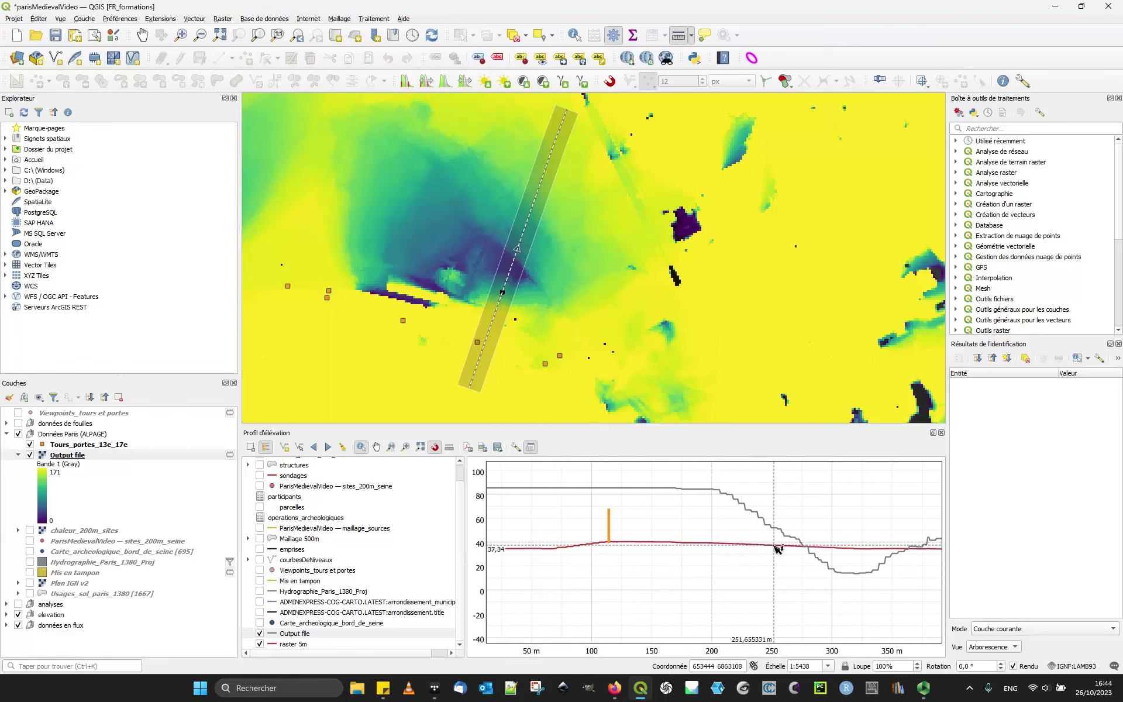
scroll(776, 549, "down", 1)
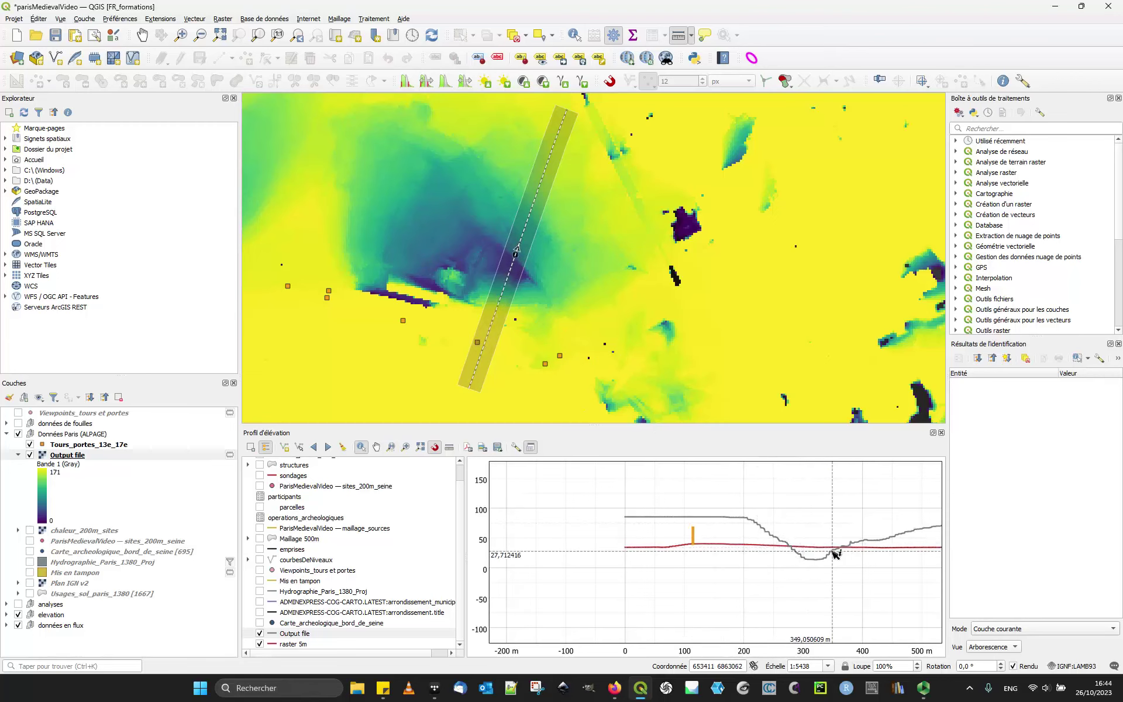
left_click_drag(833, 559, 696, 535)
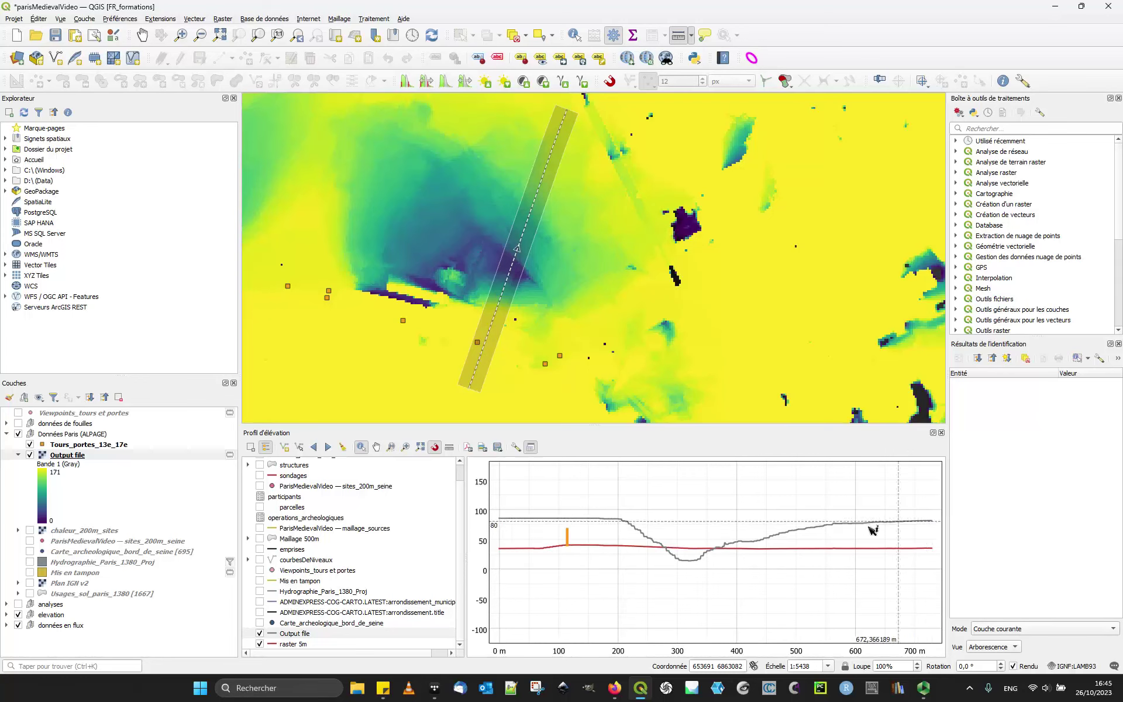
mouse_move(657, 594)
left_mouse_down()
mouse_move(621, 590)
mouse_move(639, 589)
left_mouse_up()
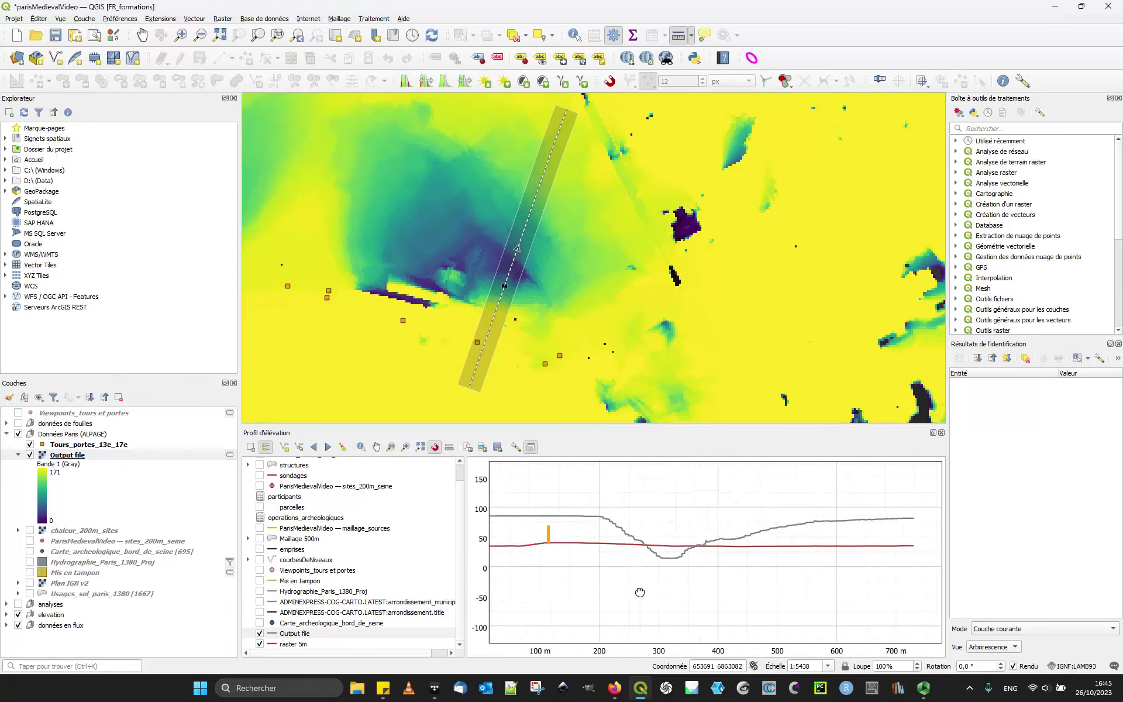
left_click(468, 447)
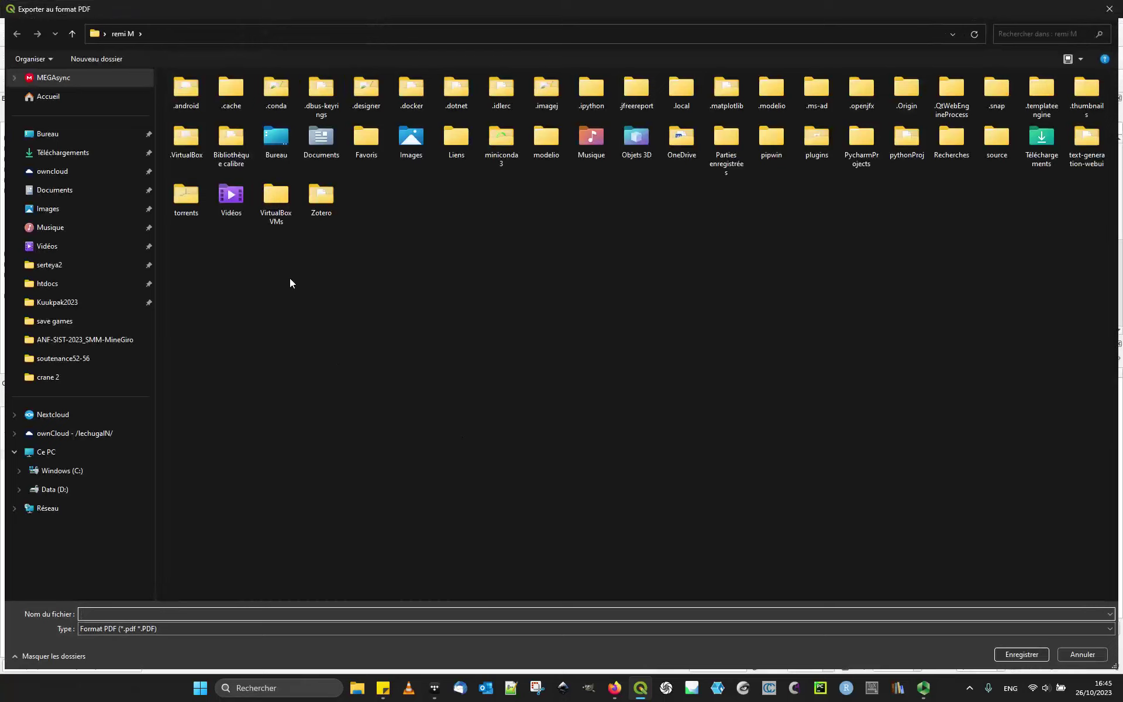
left_click(1110, 13)
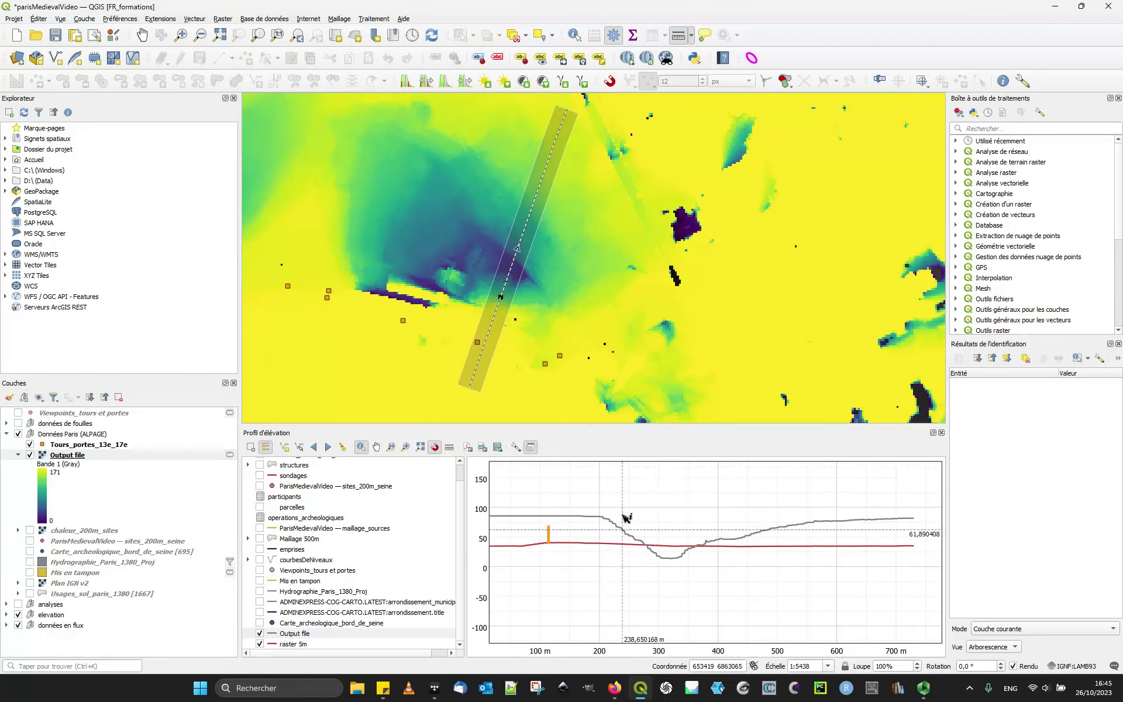